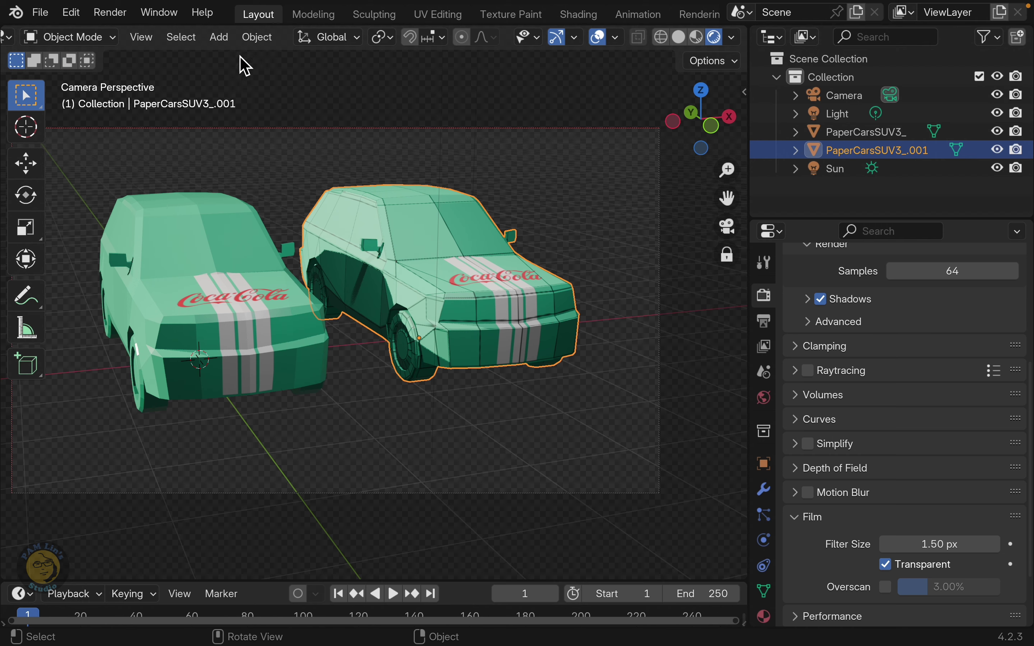
- Open the file paperCar-1.blend from the papercar folder
click(41, 11)
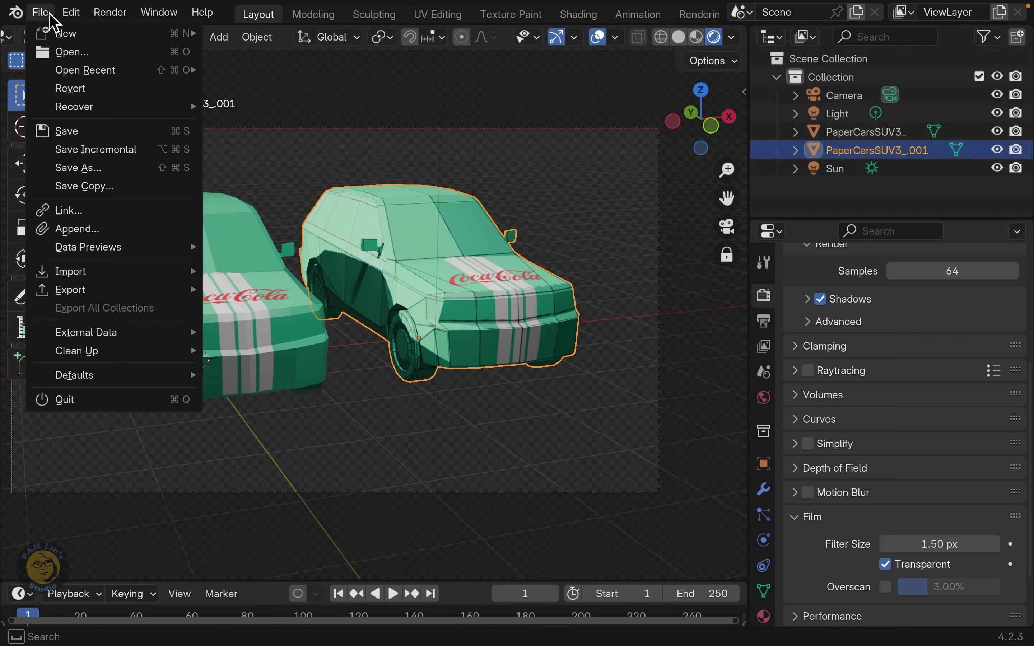
click(69, 53)
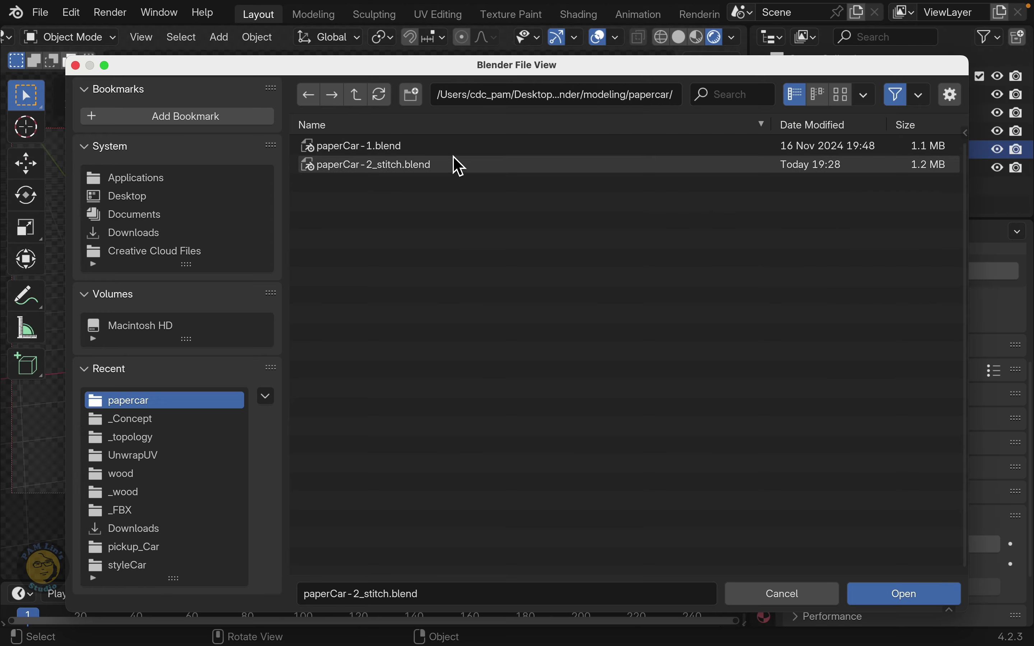
click(391, 148)
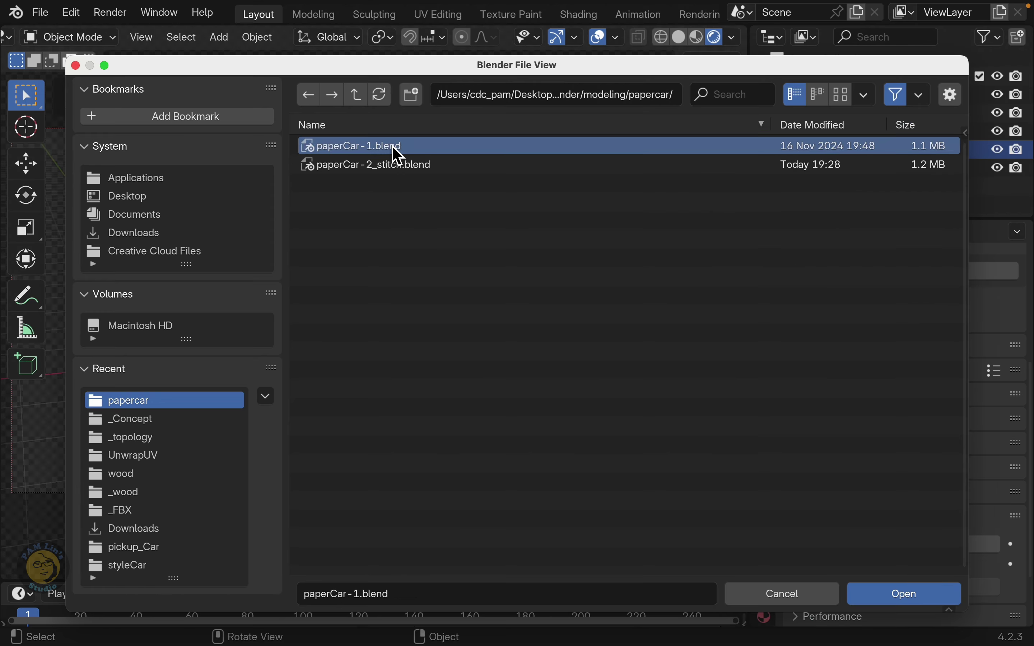
click(893, 594)
- Delete the plane mesh of the Floor object from the scene
middle_drag(346, 346, 396, 317)
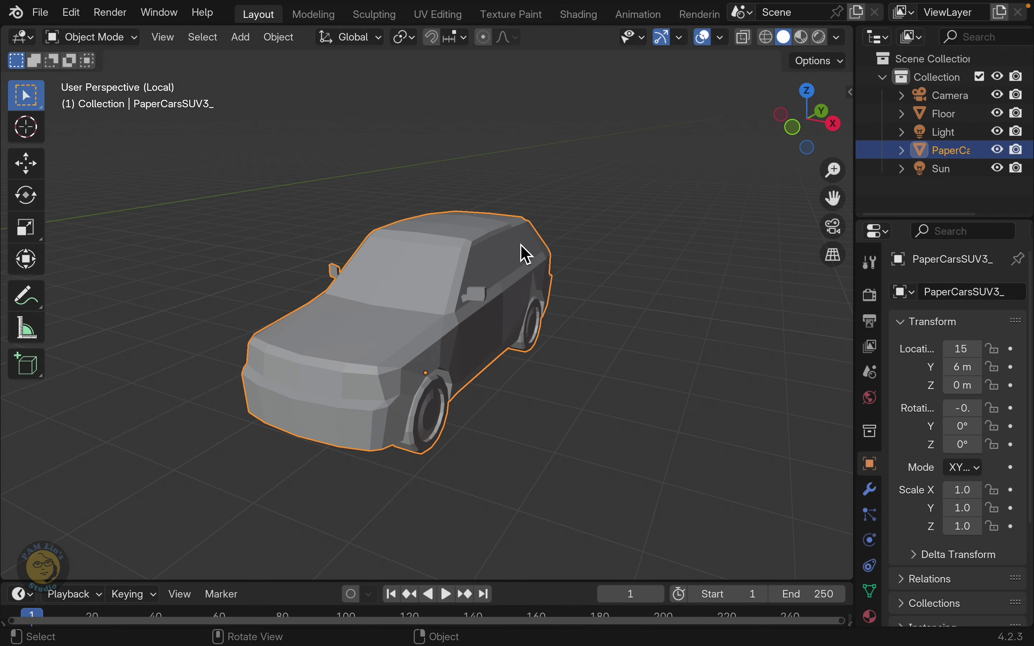
click(902, 114)
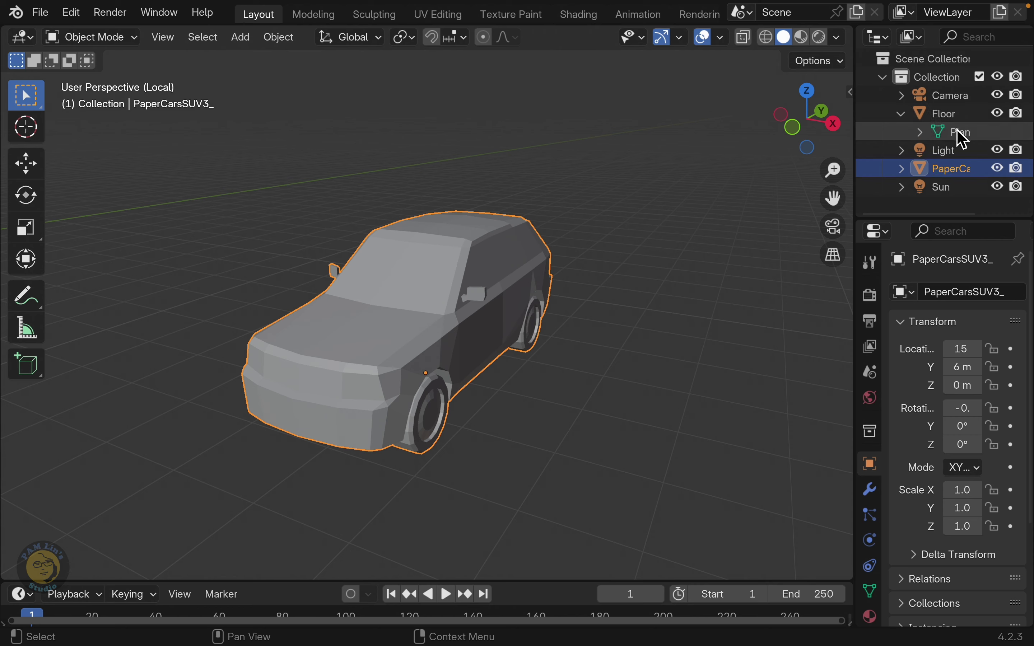
click(958, 134)
right_click(962, 137)
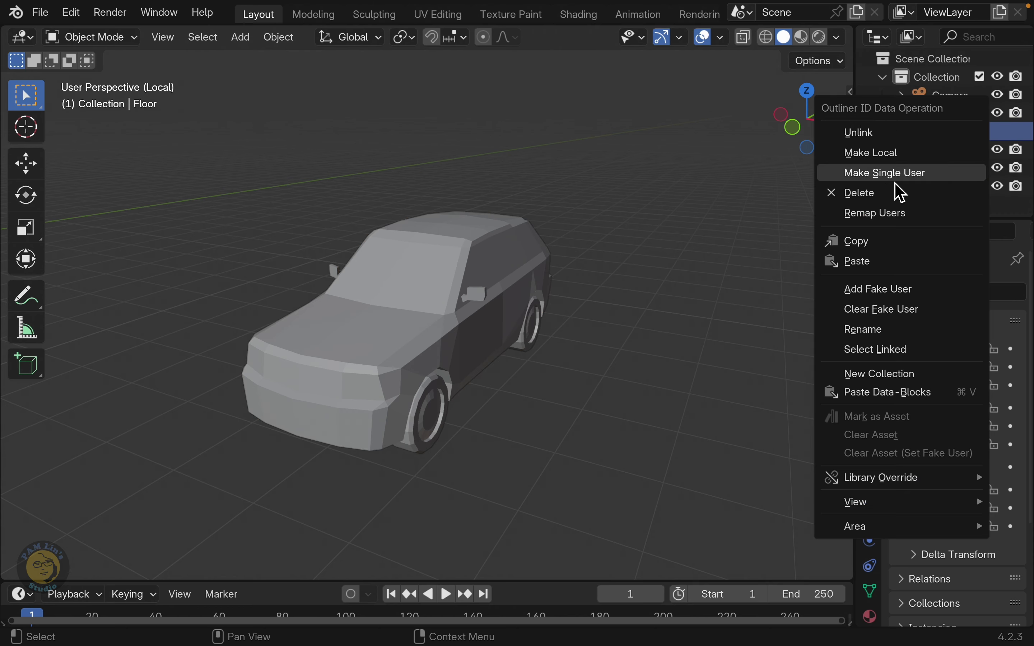
click(884, 195)
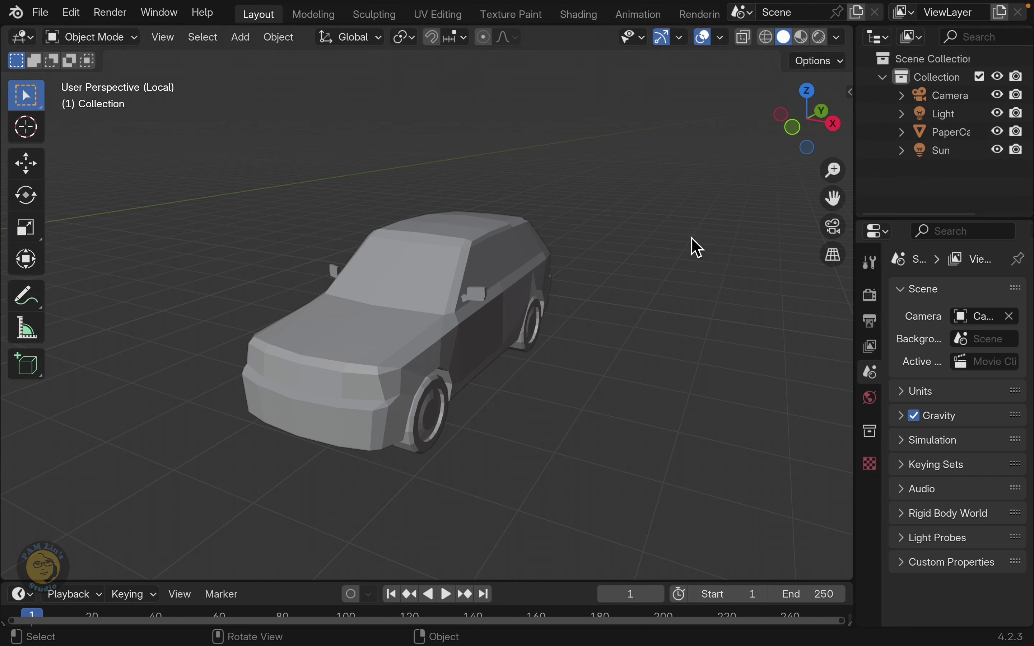
- Select the SUV car and snap it to the 3D cursor
click(472, 297)
middle_drag(451, 222, 278, 216)
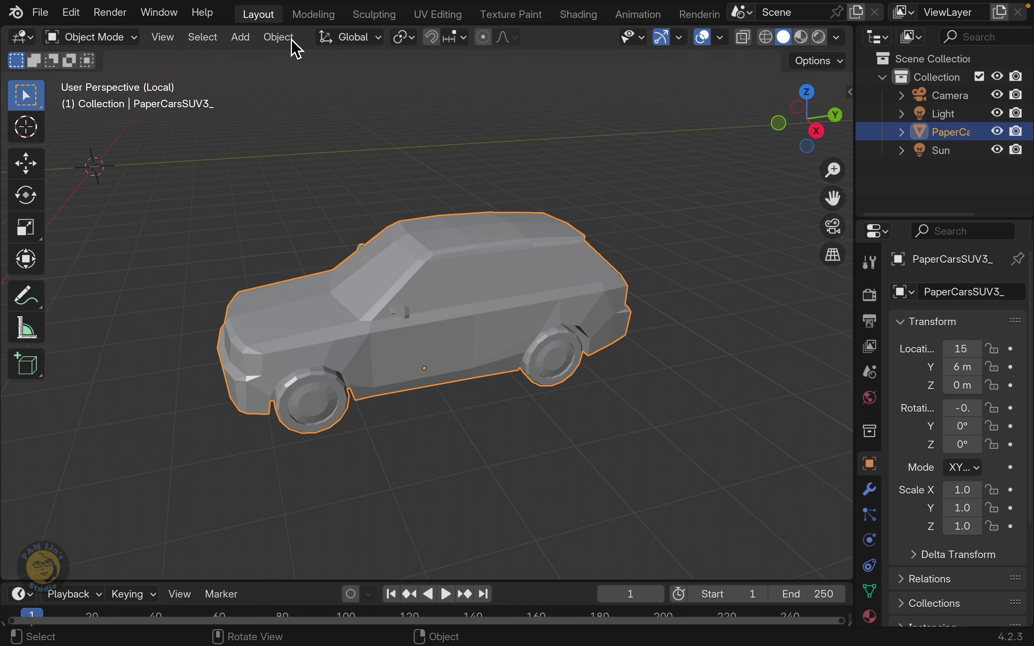
click(280, 38)
mouse_move(308, 150)
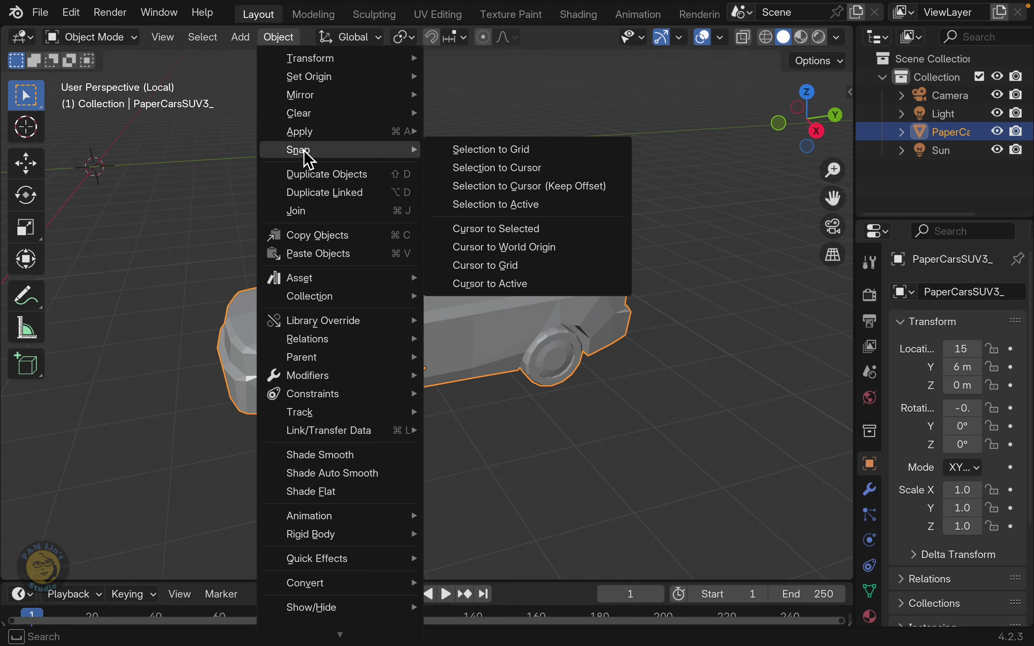
click(495, 168)
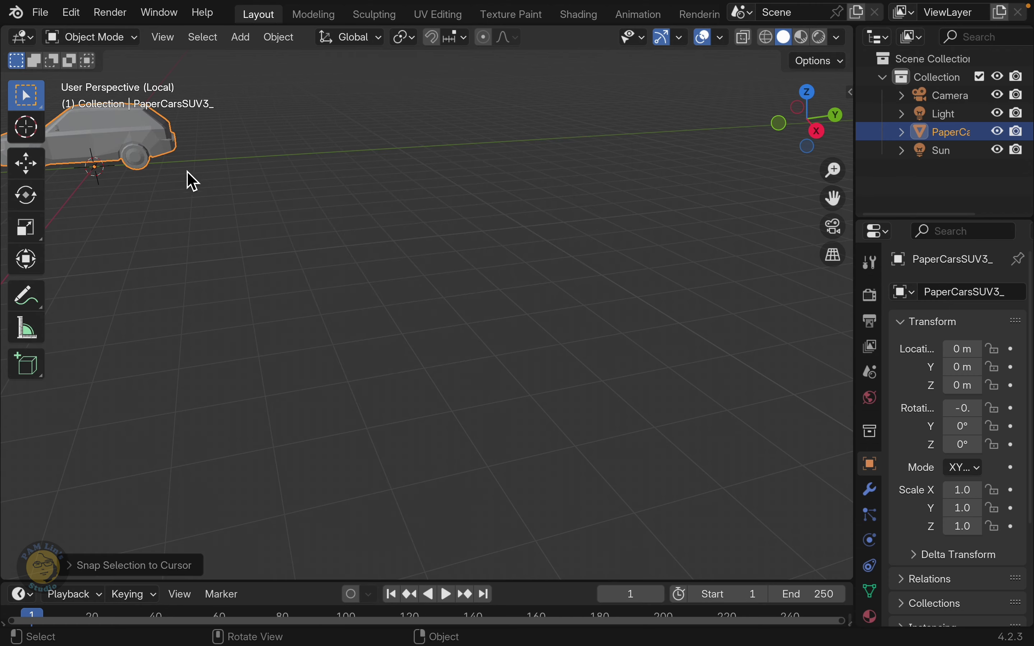
- Leave local view and isolate the car again so that it is framed at the origin
middle_drag(122, 182, 705, 218)
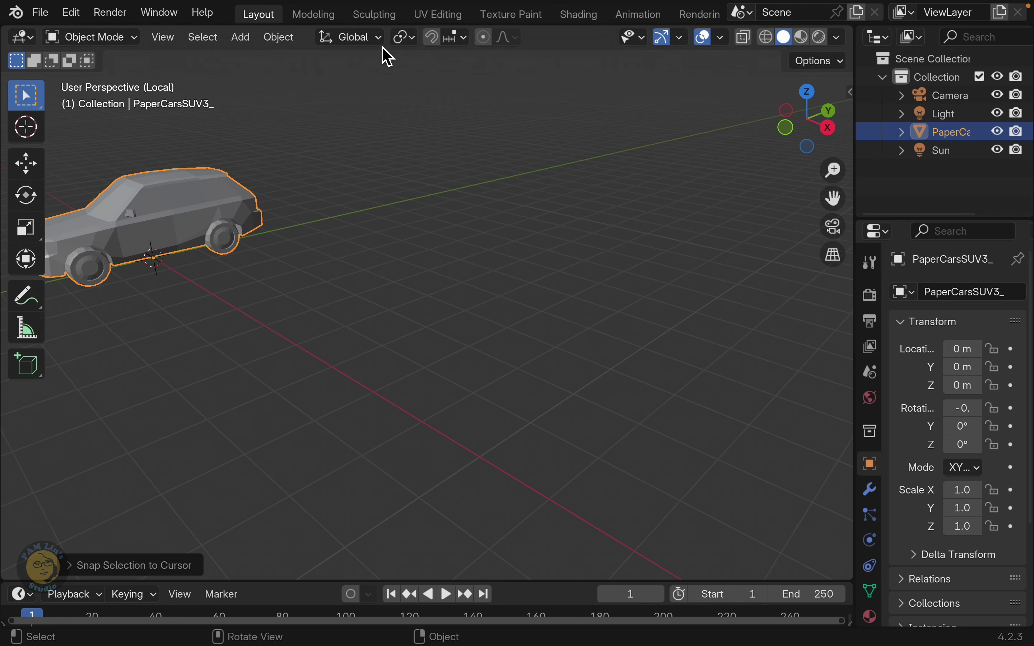
key(KP_Divide)
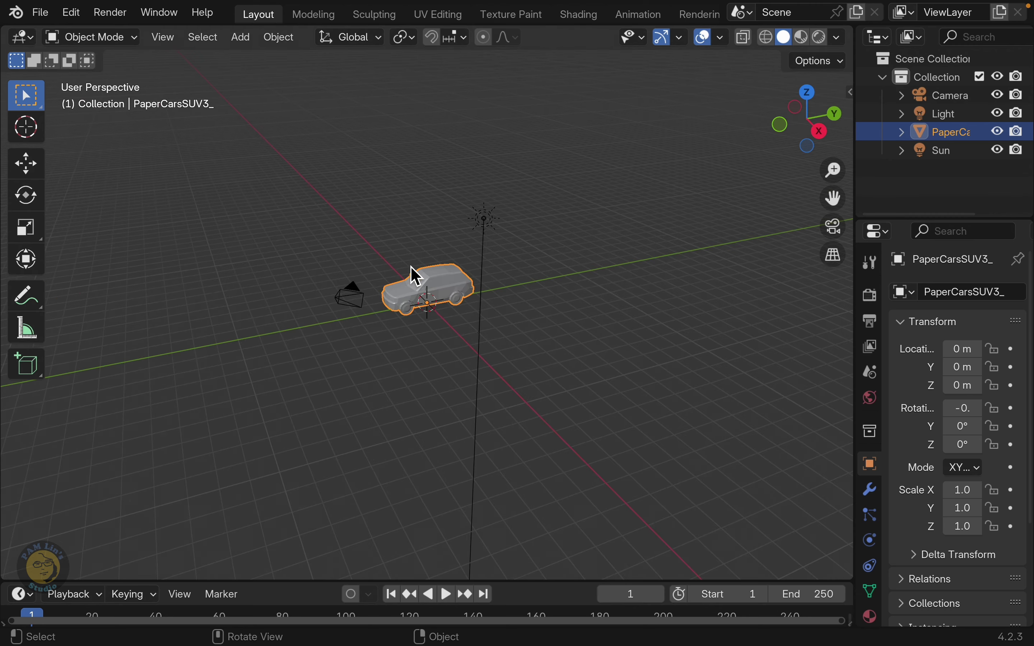
key(KP_Divide)
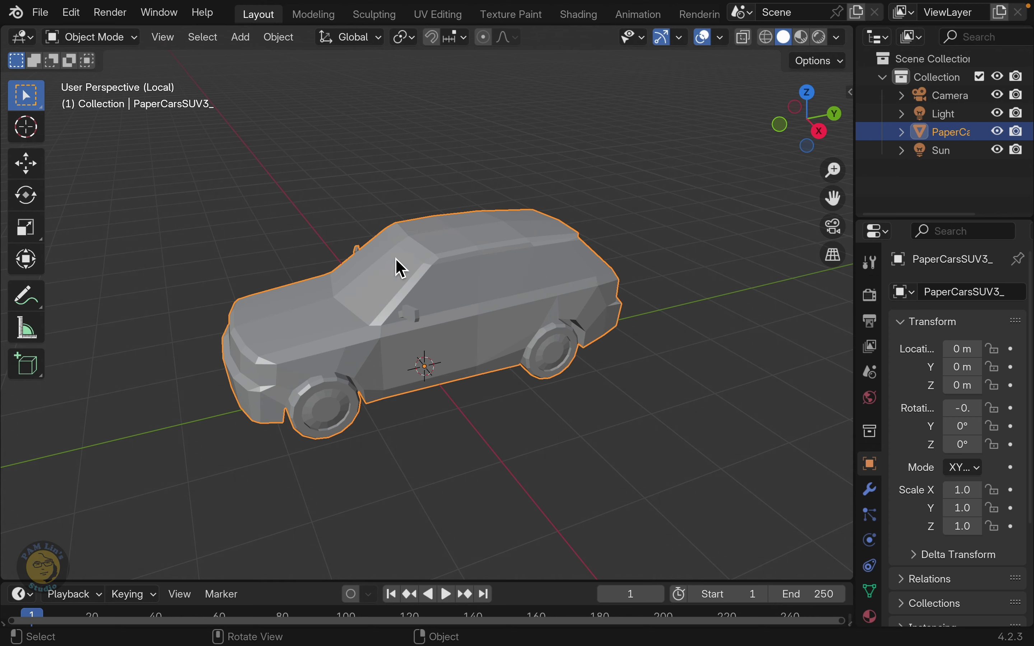
click(279, 37)
mouse_move(299, 150)
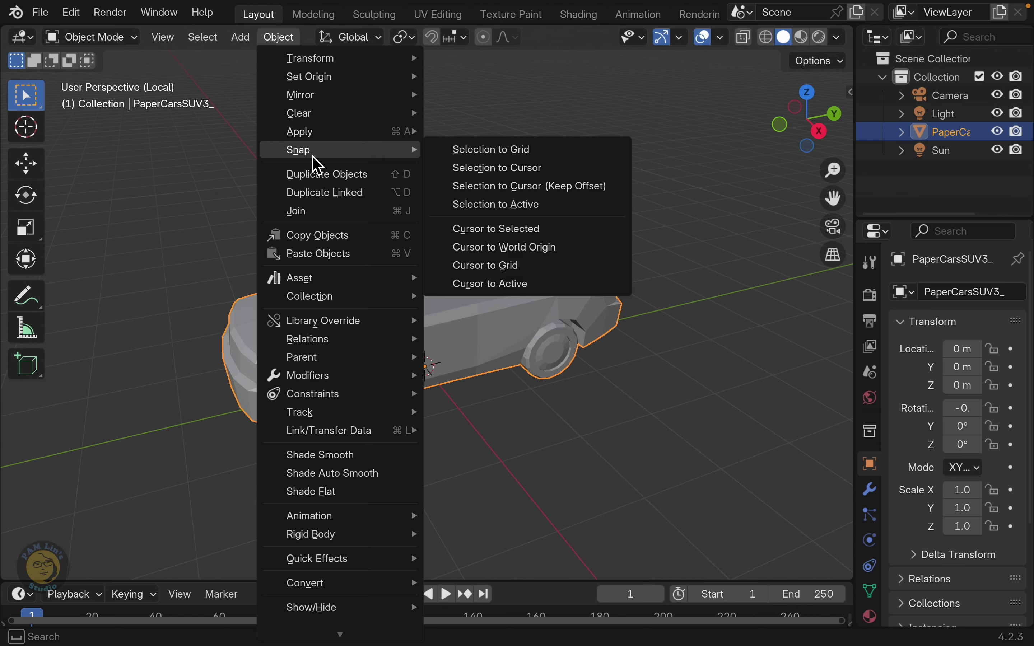
click(481, 170)
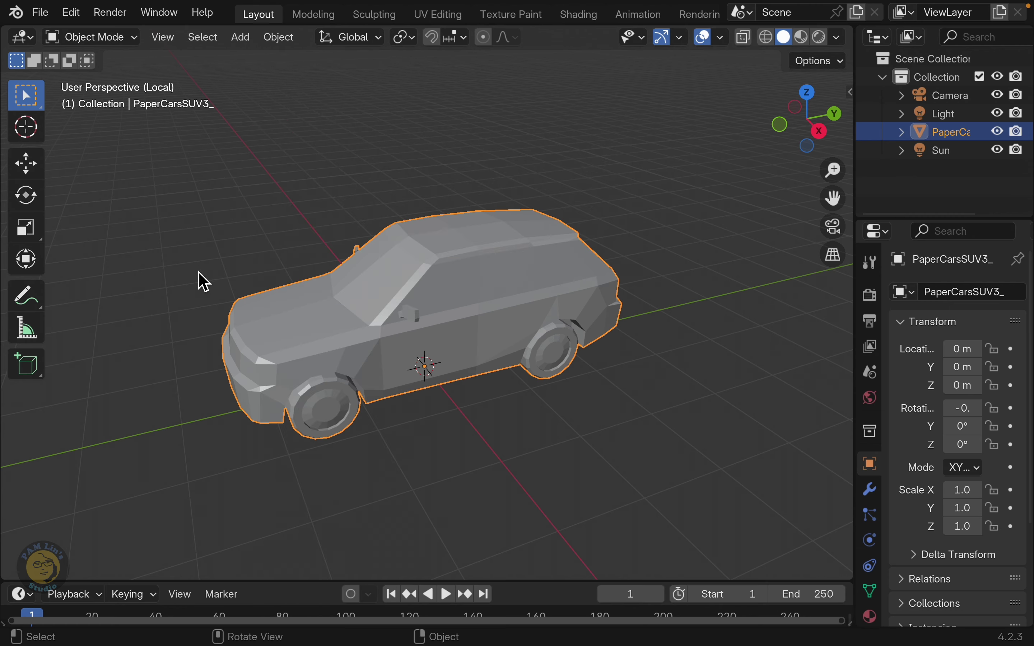
- Open the car in the UV Editing workspace, select all its UV faces and frame the whole UV layout
click(205, 276)
middle_drag(294, 274, 375, 302)
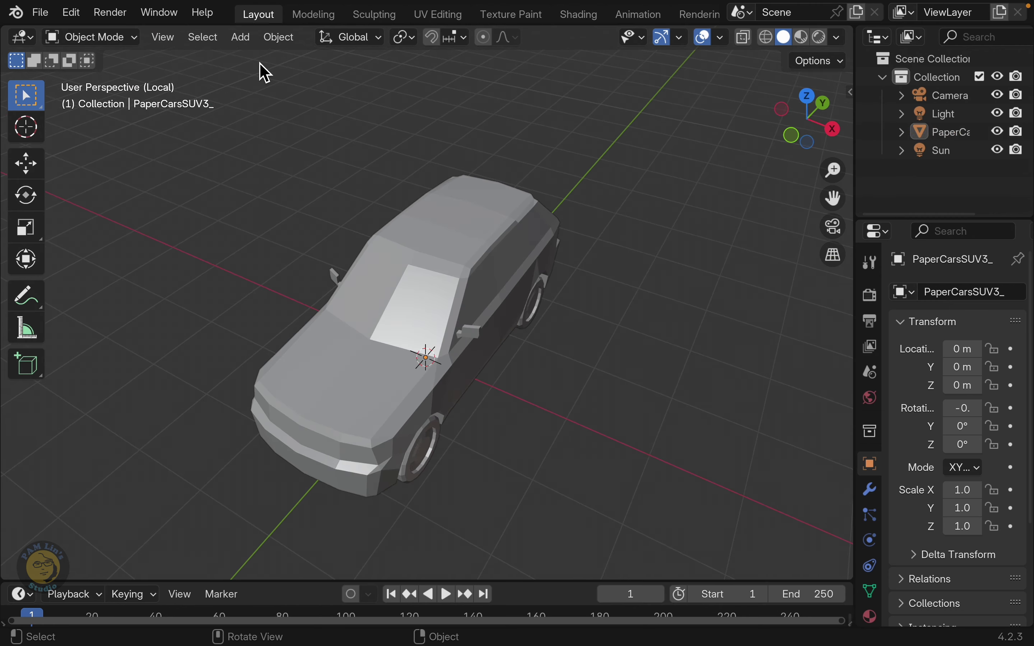
click(423, 17)
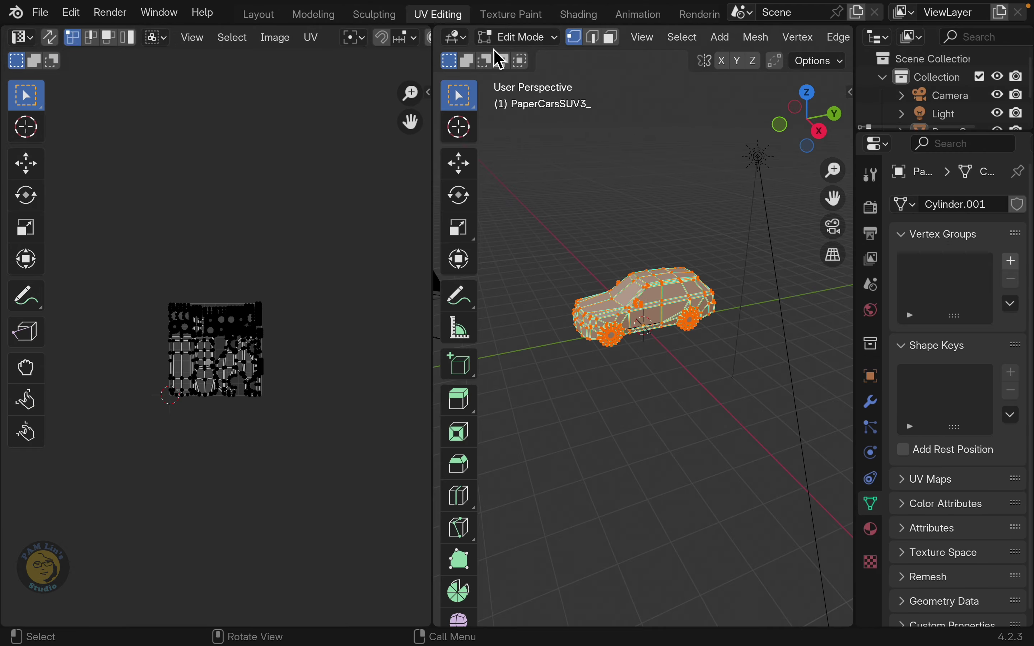
click(111, 38)
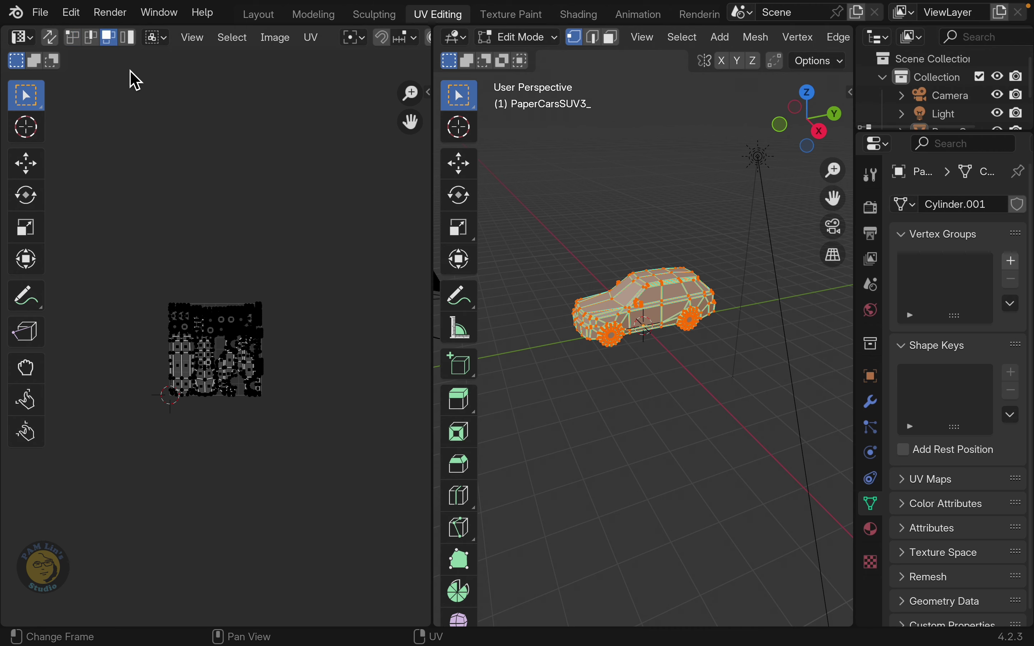
drag(133, 280, 297, 452)
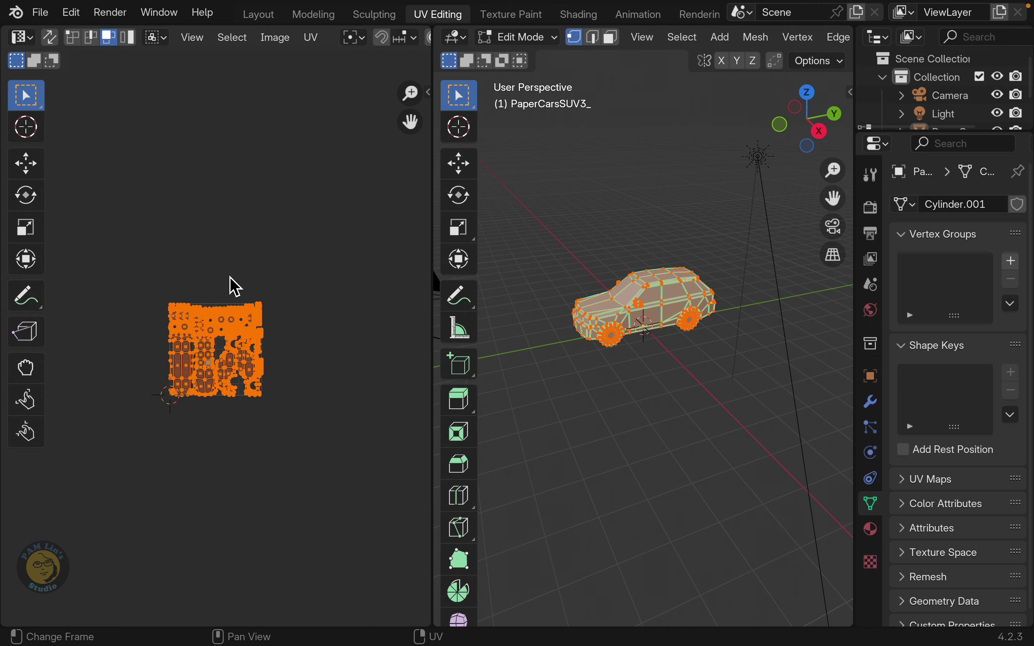
key(Home)
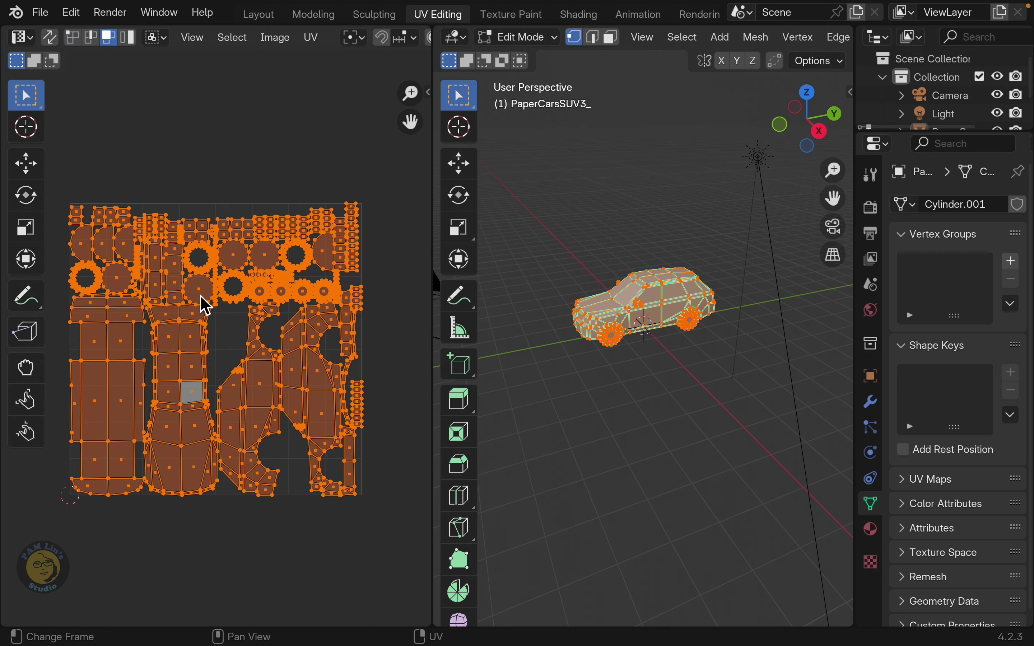
- Turn on UV sync selection with edge select mode and pick the front edge just below the hood on the car
click(49, 37)
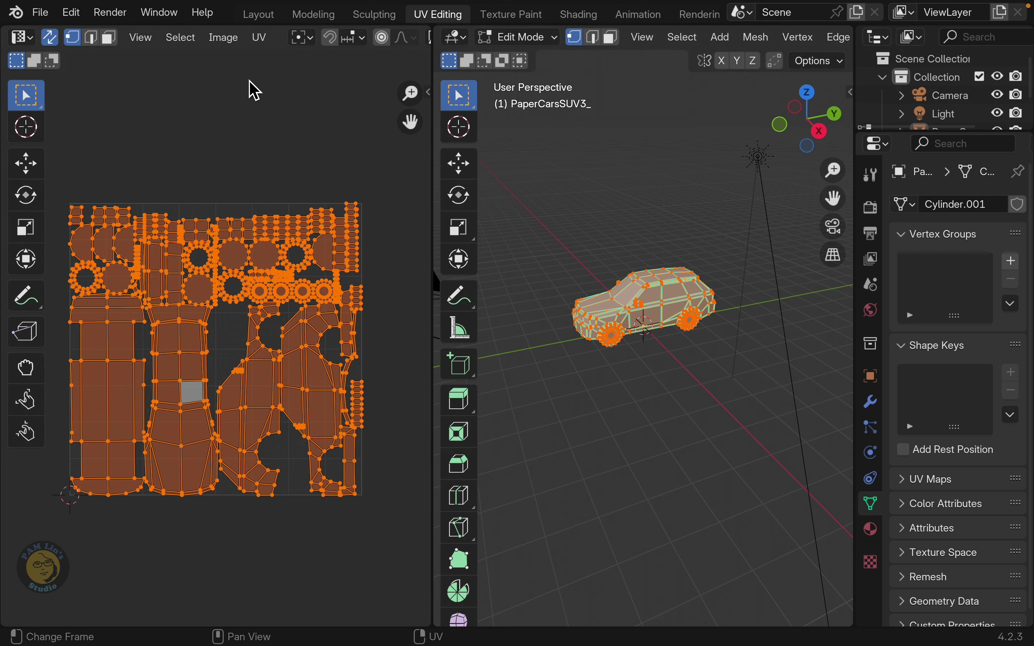
click(91, 37)
scroll(688, 344, down, 6)
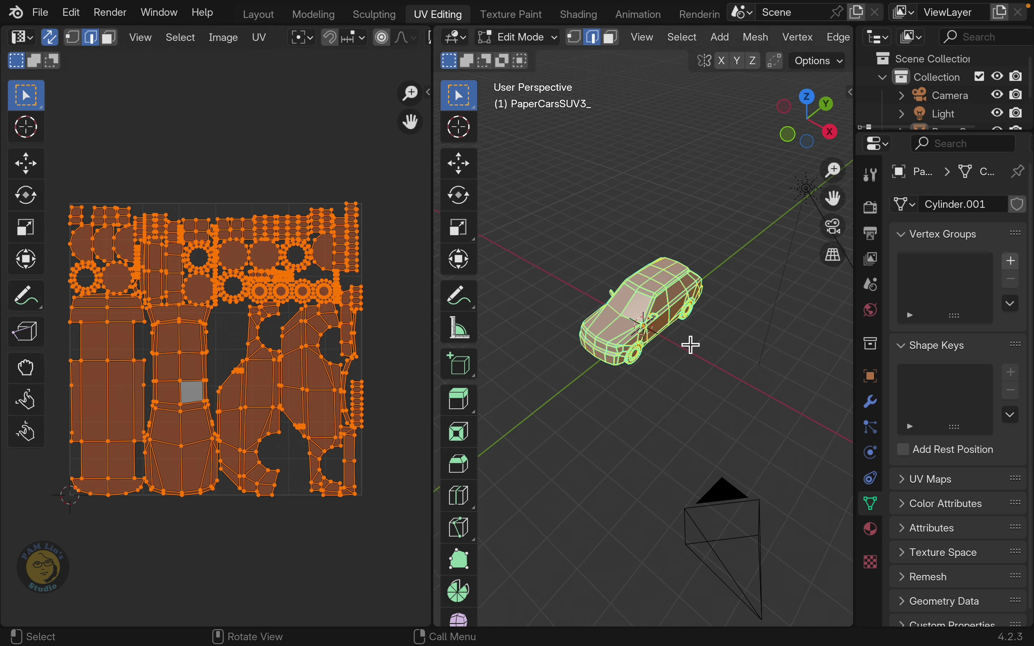
scroll(697, 328, up, 15)
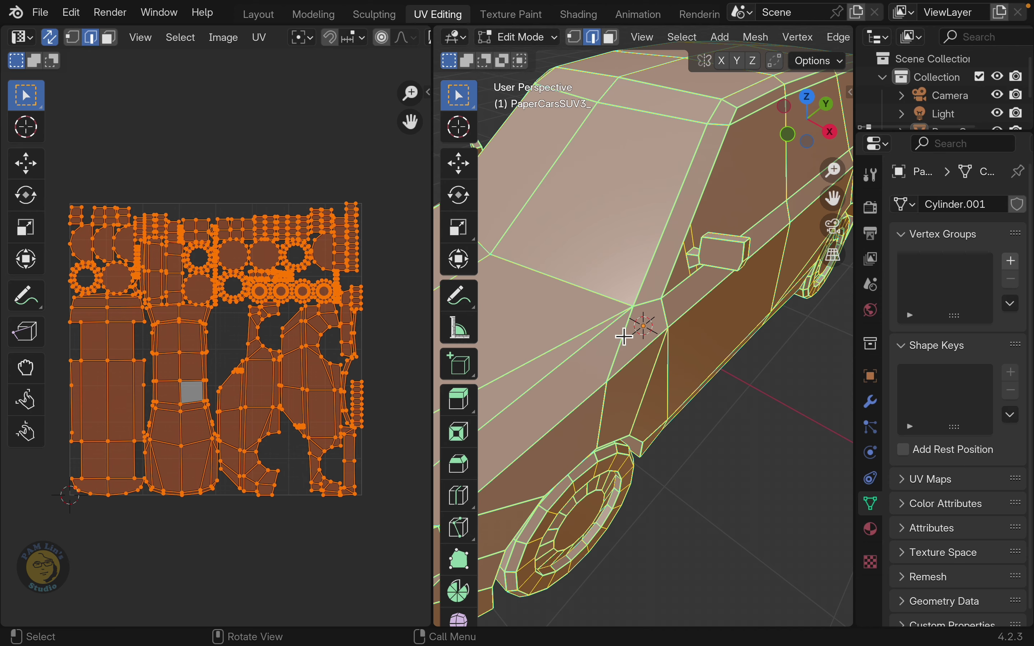
middle_drag(625, 337, 647, 324)
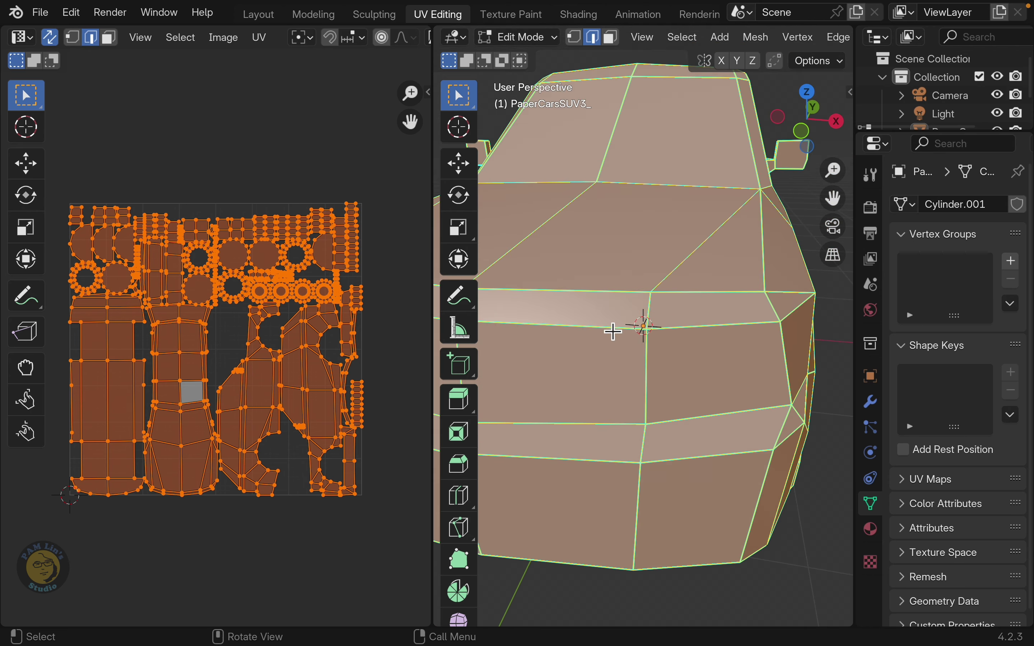
click(614, 331)
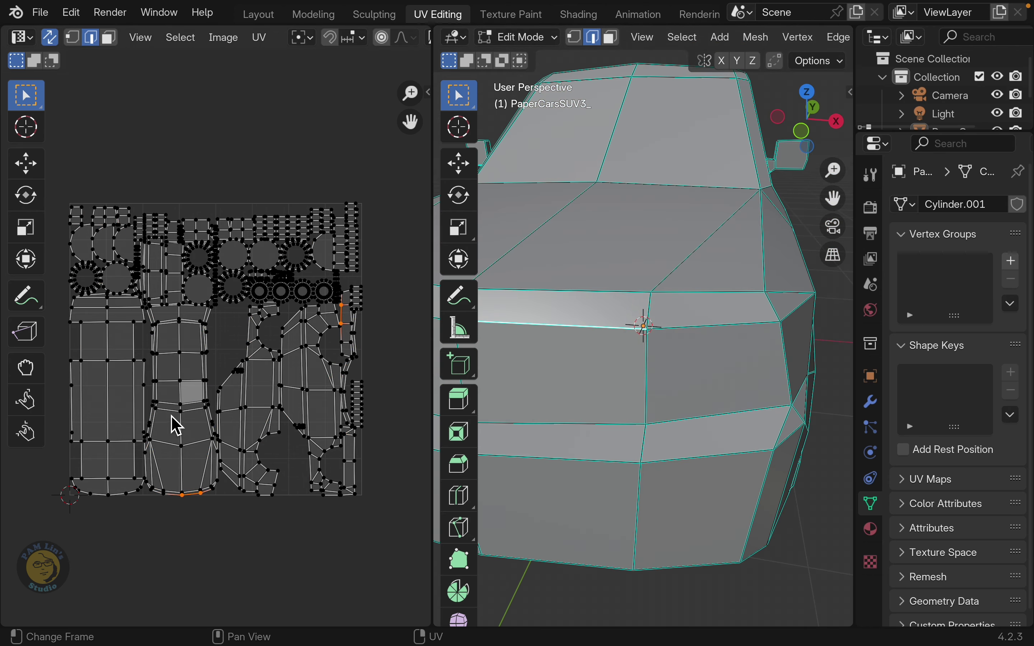
- Select the row of edges along the front end of the hood's UV island and stitch the adjoining front faces to it
scroll(177, 426, up, 3)
shift+middle_drag(196, 432, 292, 317)
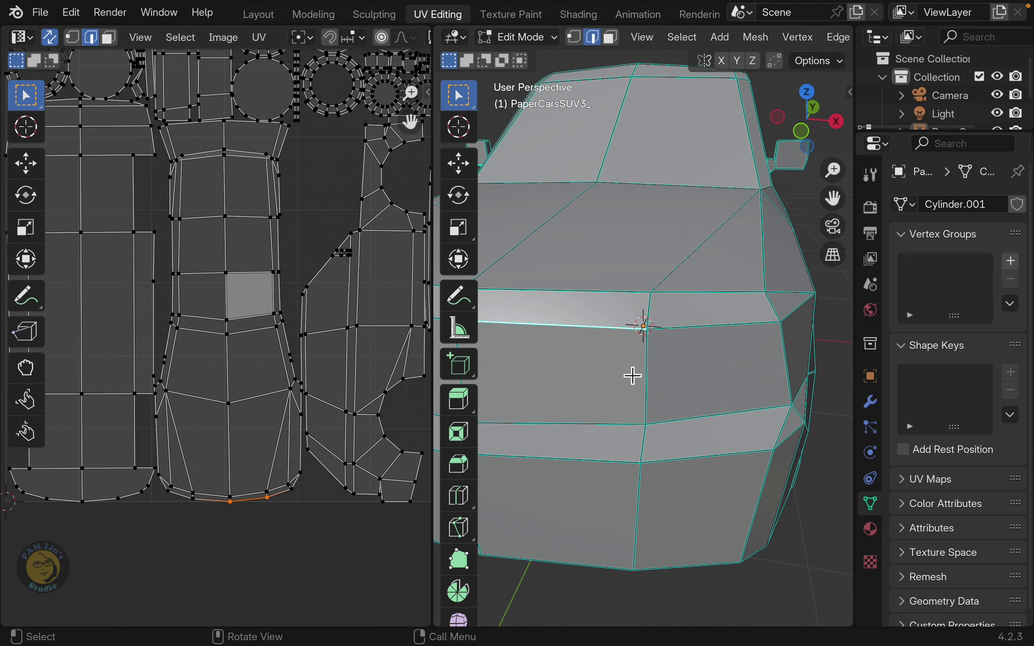
scroll(633, 375, up, 1)
scroll(635, 376, down, 5)
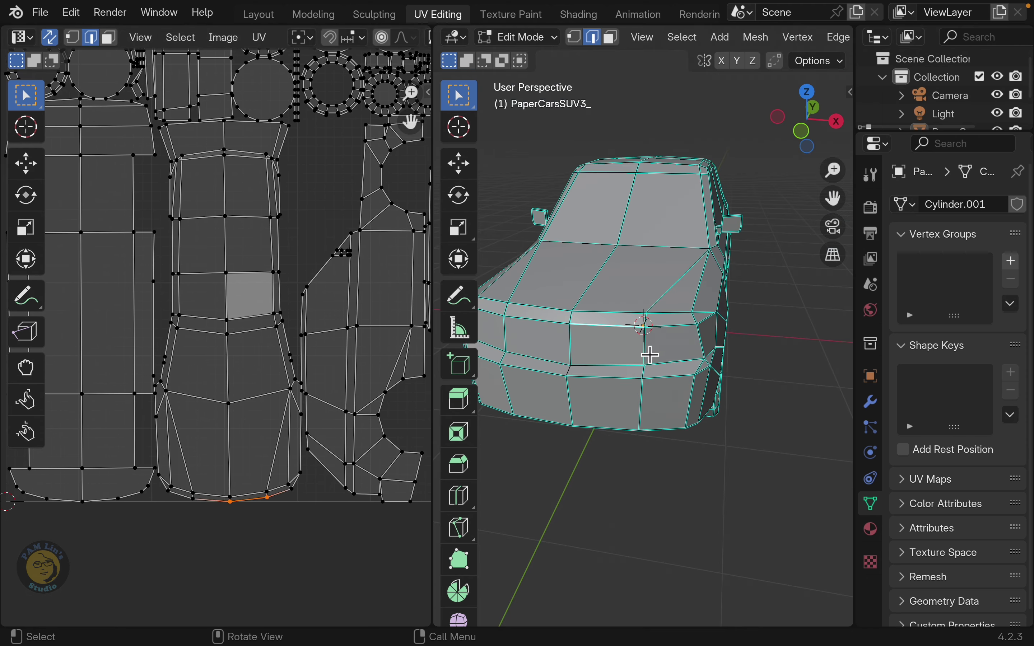
click(283, 500)
shift+click(252, 509)
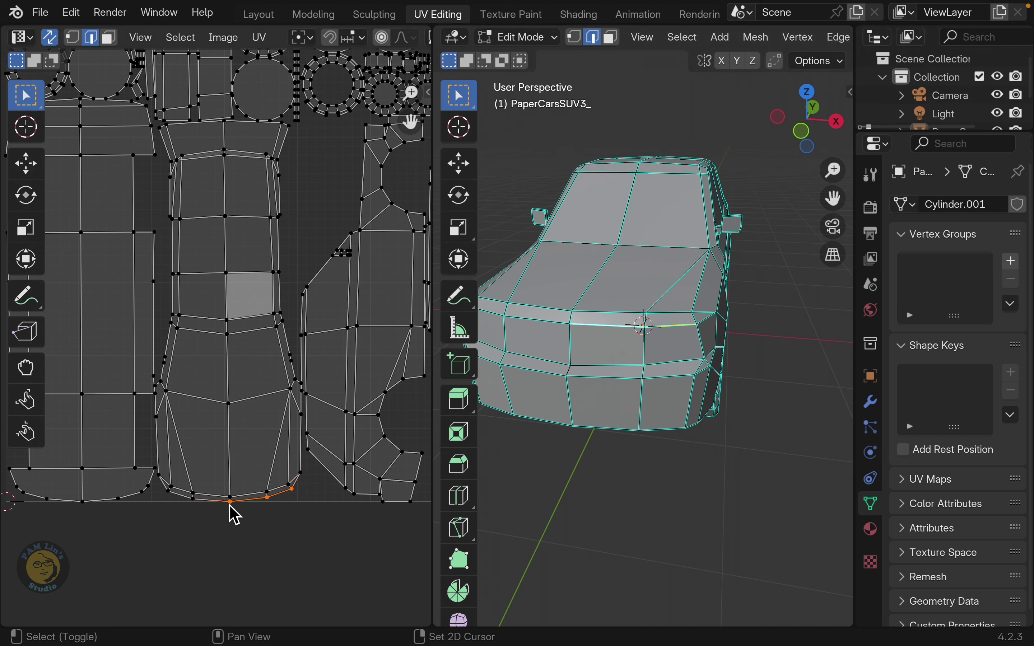
shift+click(216, 516)
shift+click(184, 499)
right_click(184, 499)
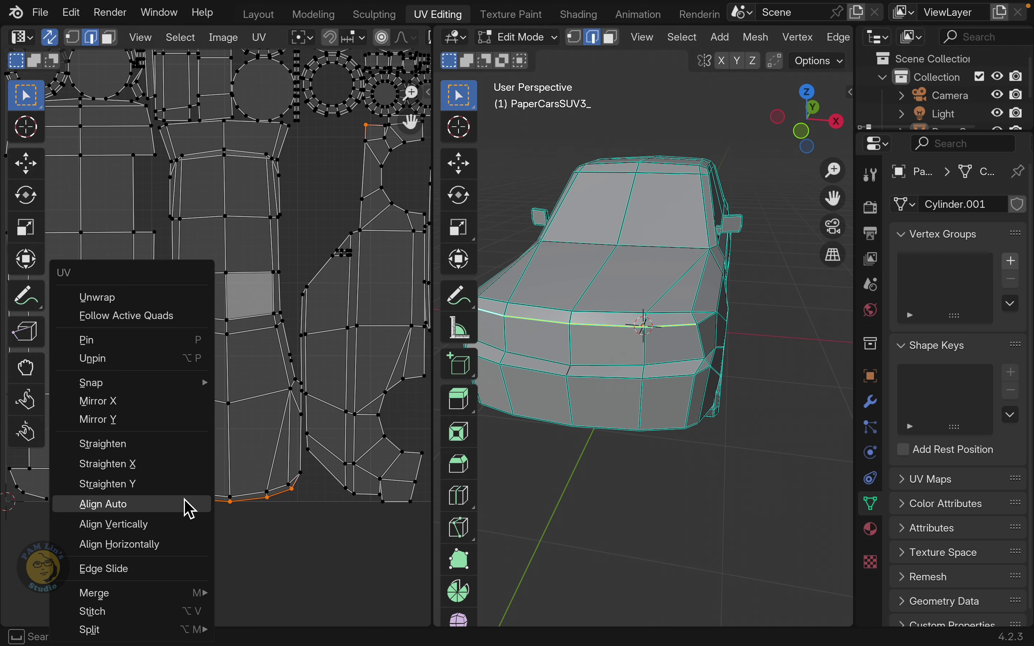
click(133, 612)
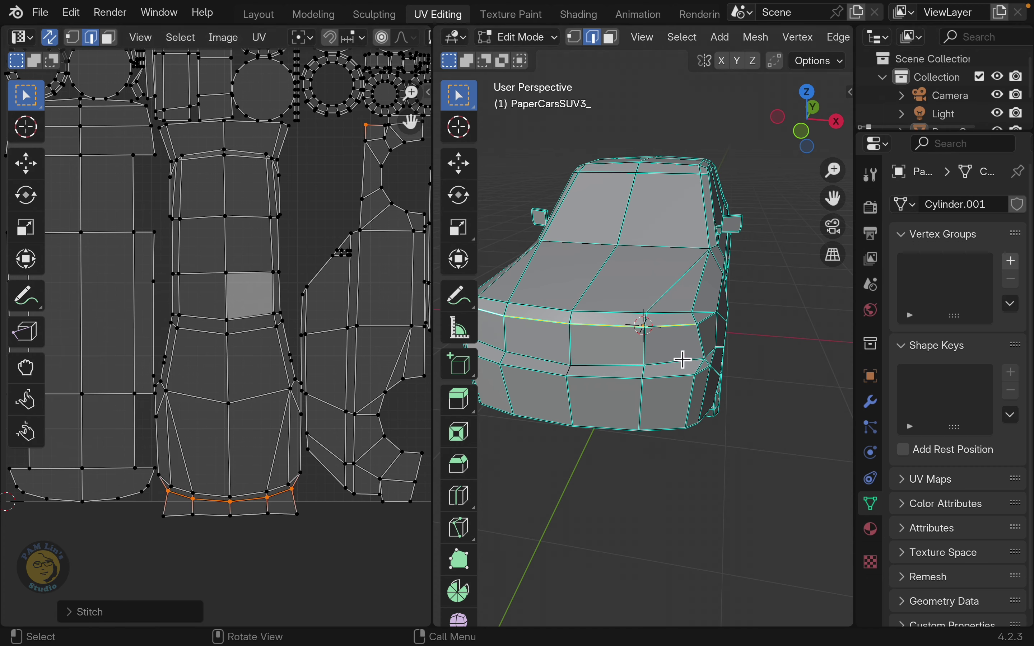
- Select the outer edges of the newly attached front strip and stitch the next bumper strip to them
click(281, 516)
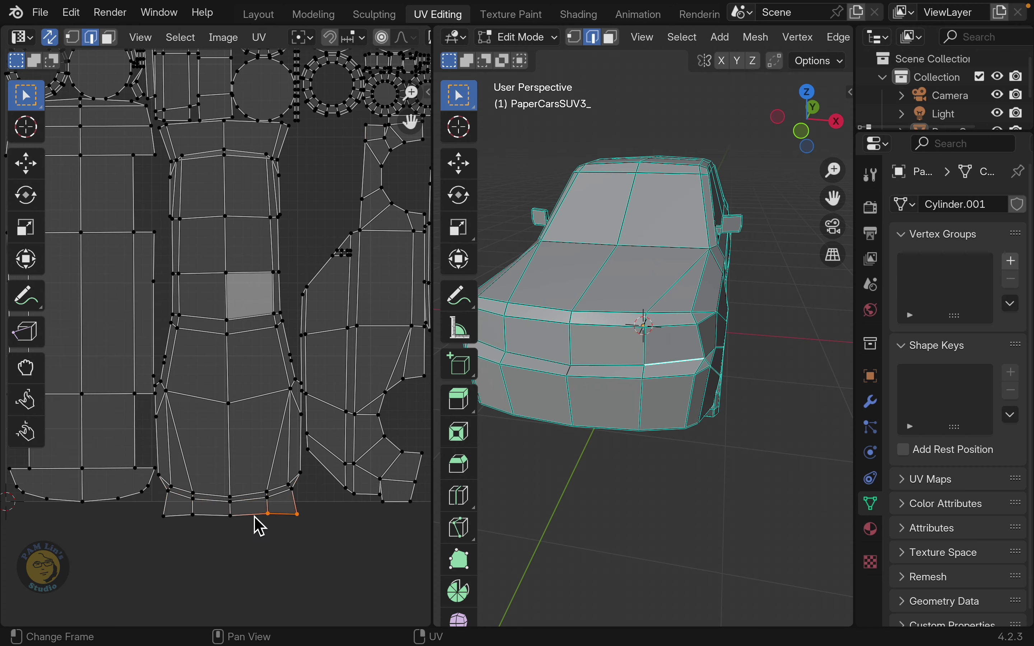
shift+click(248, 516)
shift+click(219, 516)
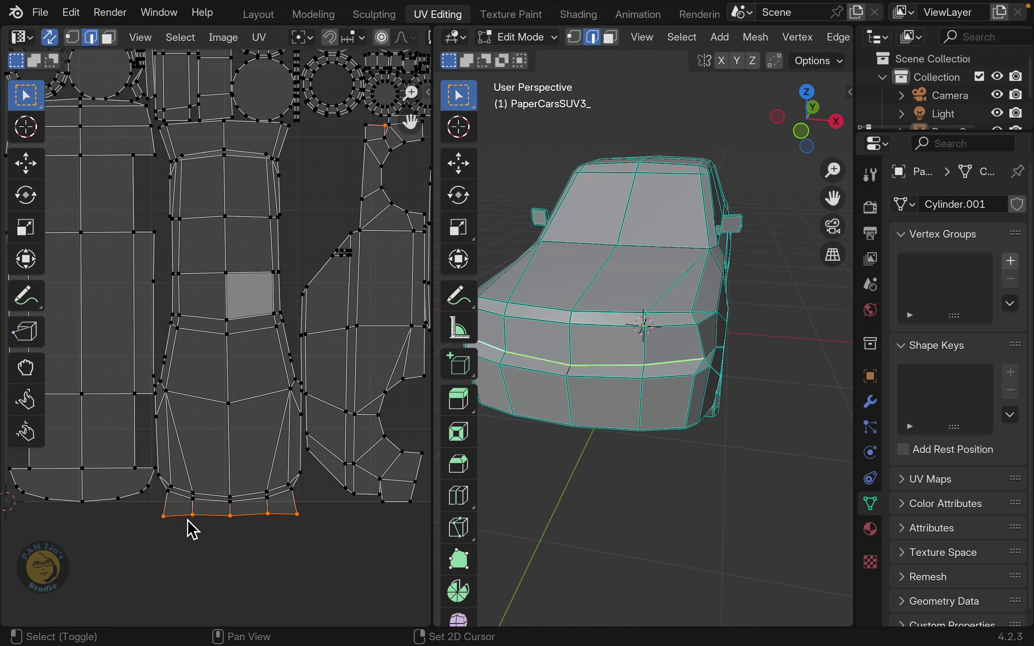
key(u)
click(164, 523)
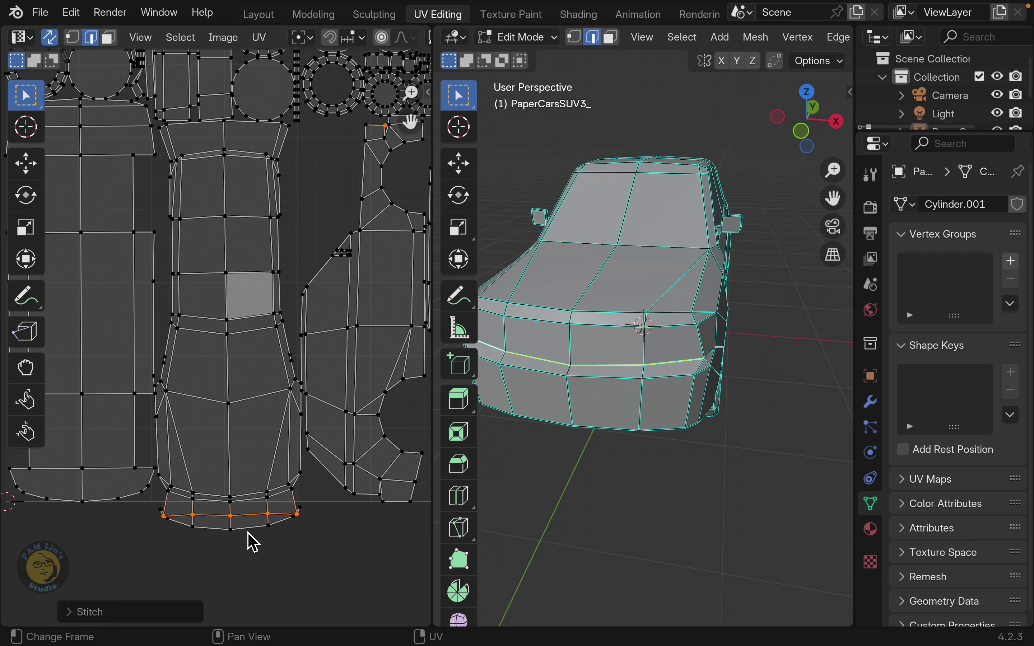
- Move the short edge at the right corner of the stitched bumper strip slightly outward
click(305, 515)
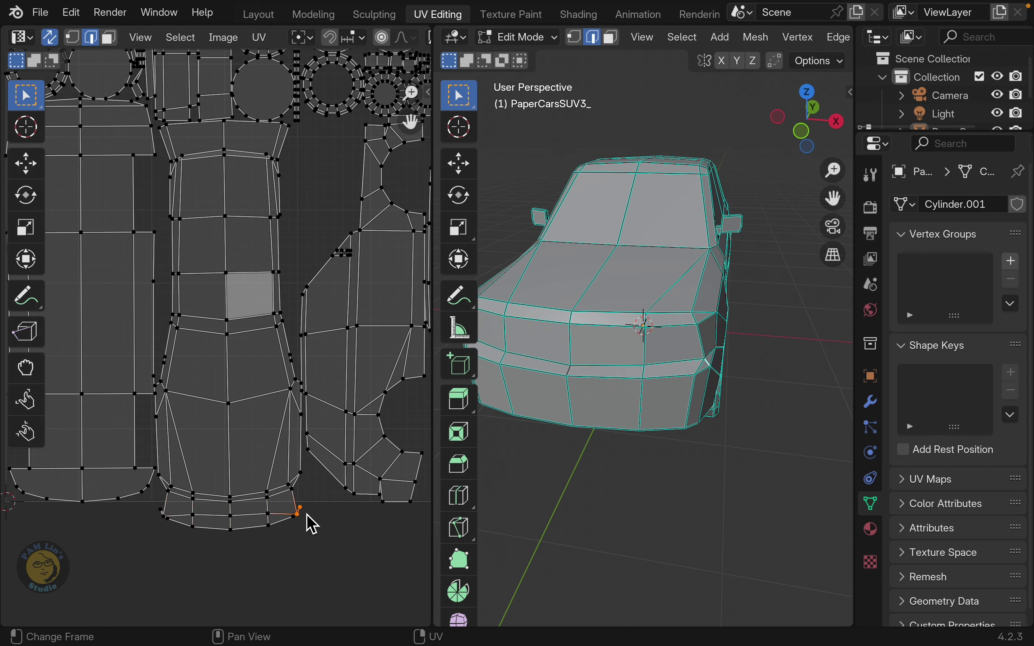
key(g)
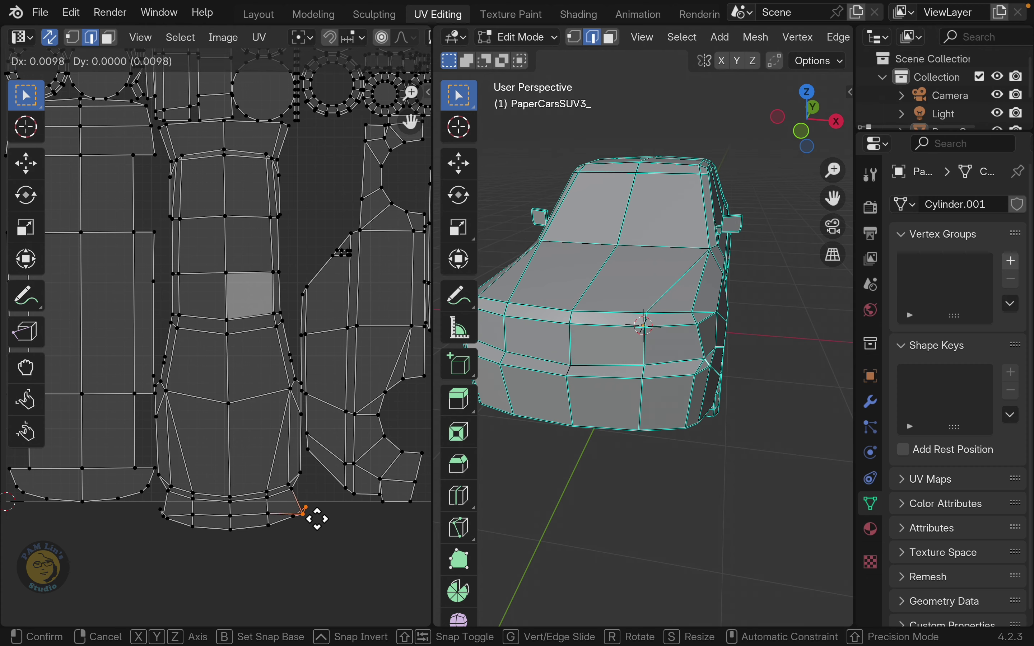
click(315, 517)
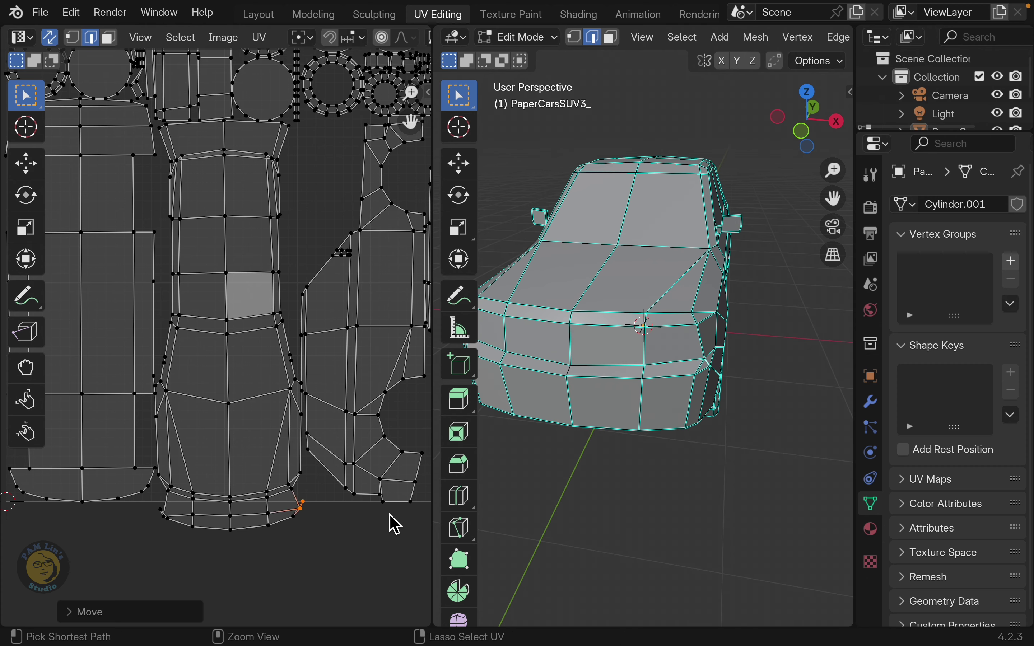
- Move the lower short edge at the strip's right corner outward and down by about 0.006 and 0.014, separating the overlapping corner edges
scroll(333, 484, down, 2)
scroll(295, 457, up, 5)
scroll(295, 456, up, 1)
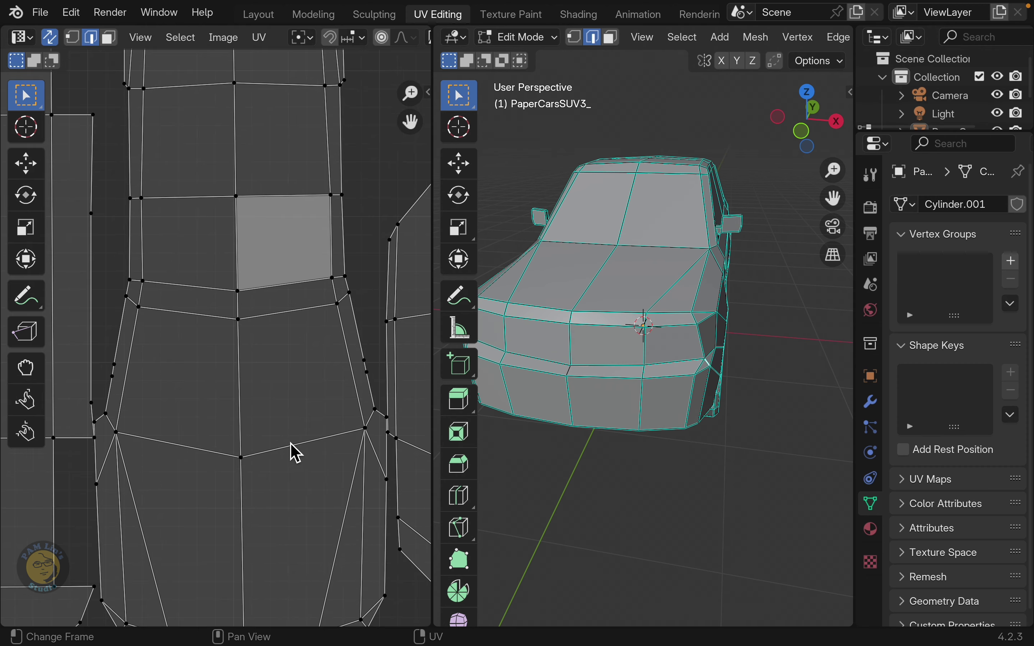
shift+middle_drag(265, 506, 227, 299)
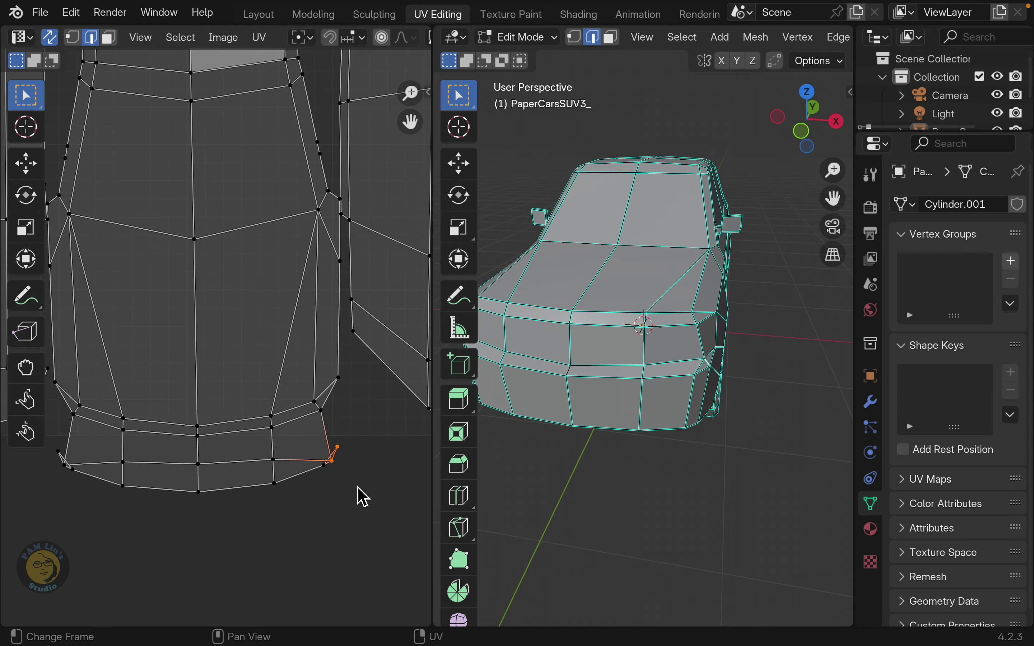
click(329, 477)
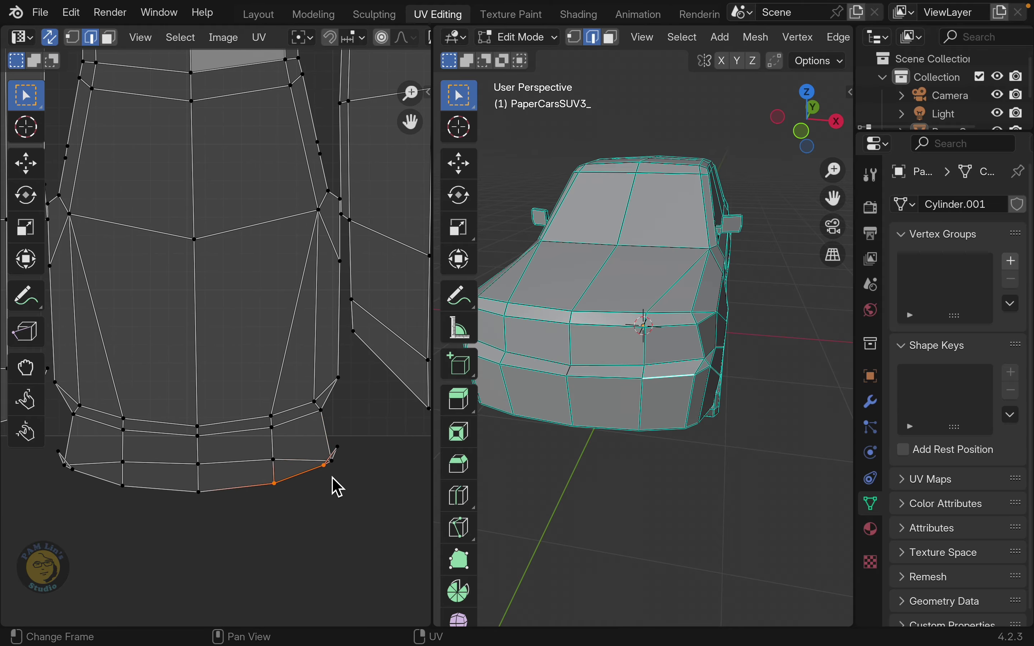
click(343, 461)
key(g)
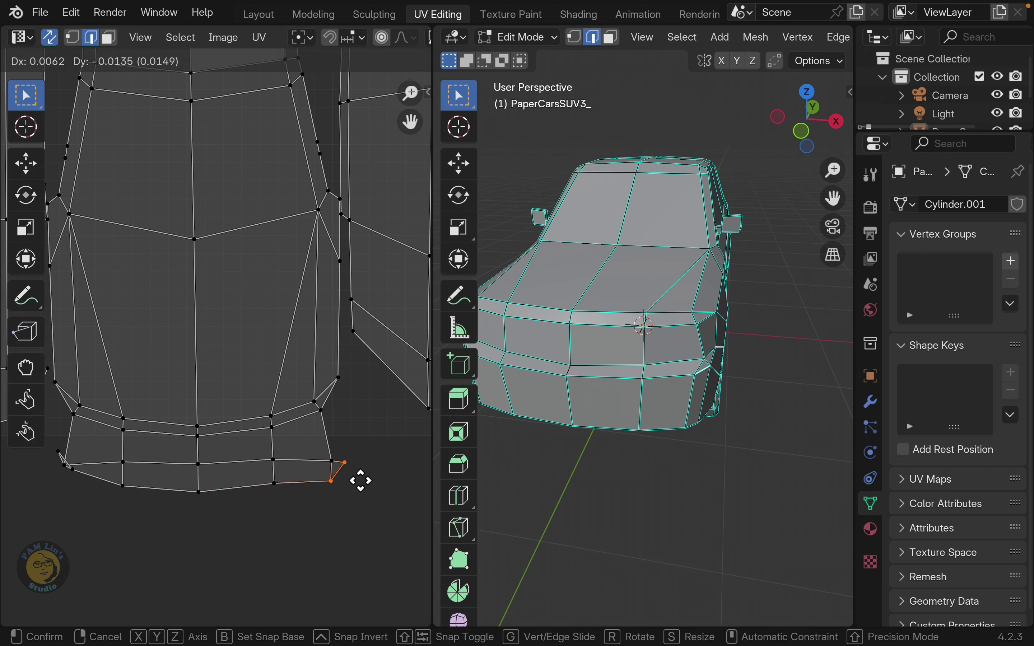
click(357, 483)
- Move the lower short edge at the strip's left corner outward and down to match the right corner
click(65, 460)
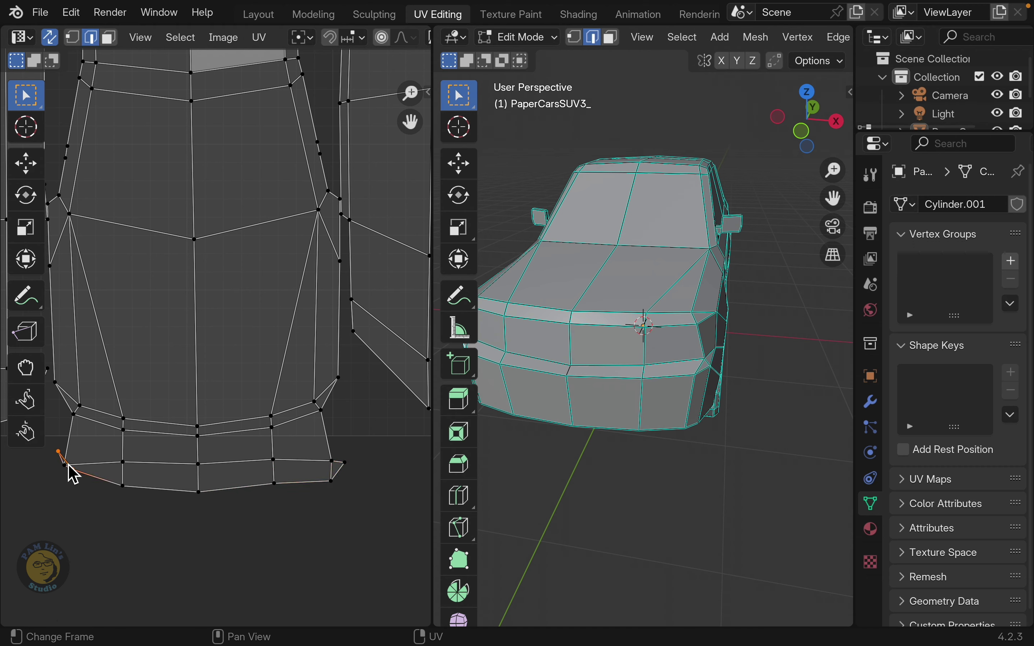
key(g)
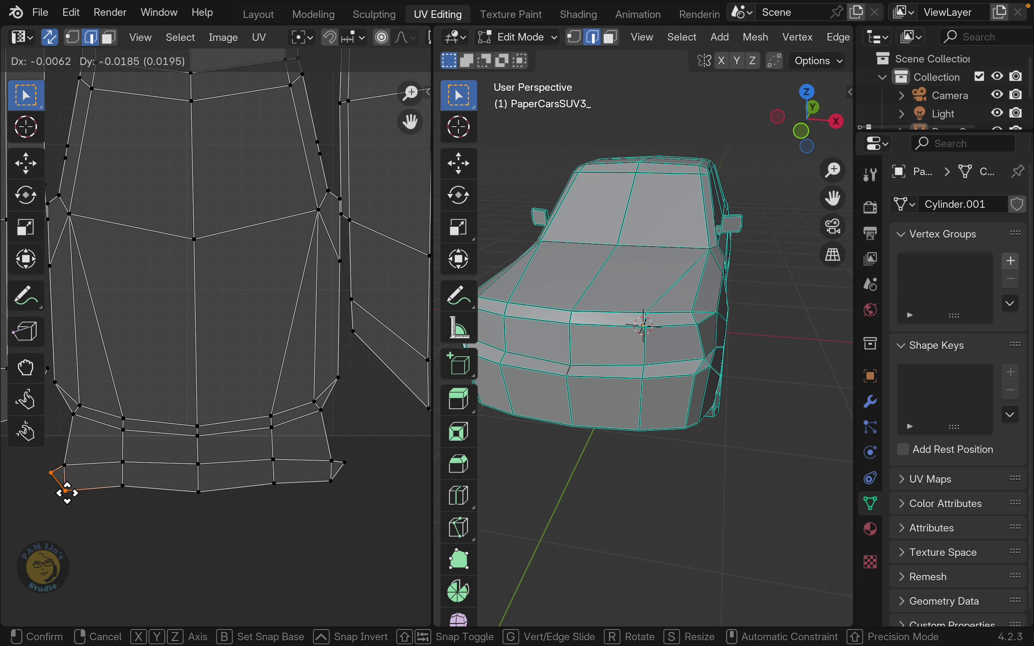
click(67, 489)
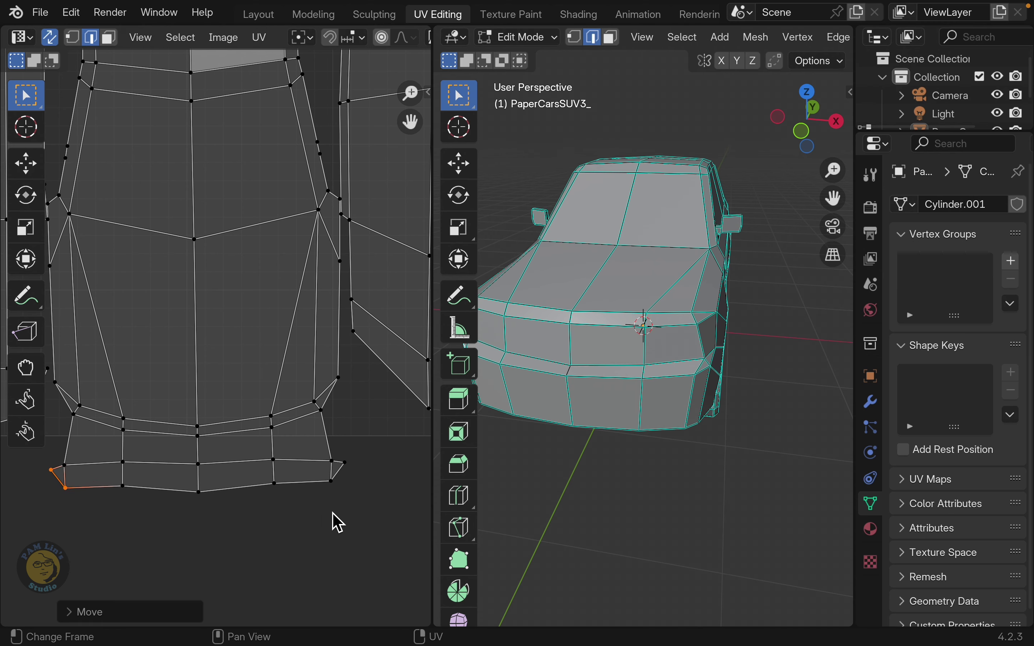
- Select the row of edges along the bottom of the bumper strip and stitch the lower bumper faces to it
click(301, 492)
shift+click(231, 488)
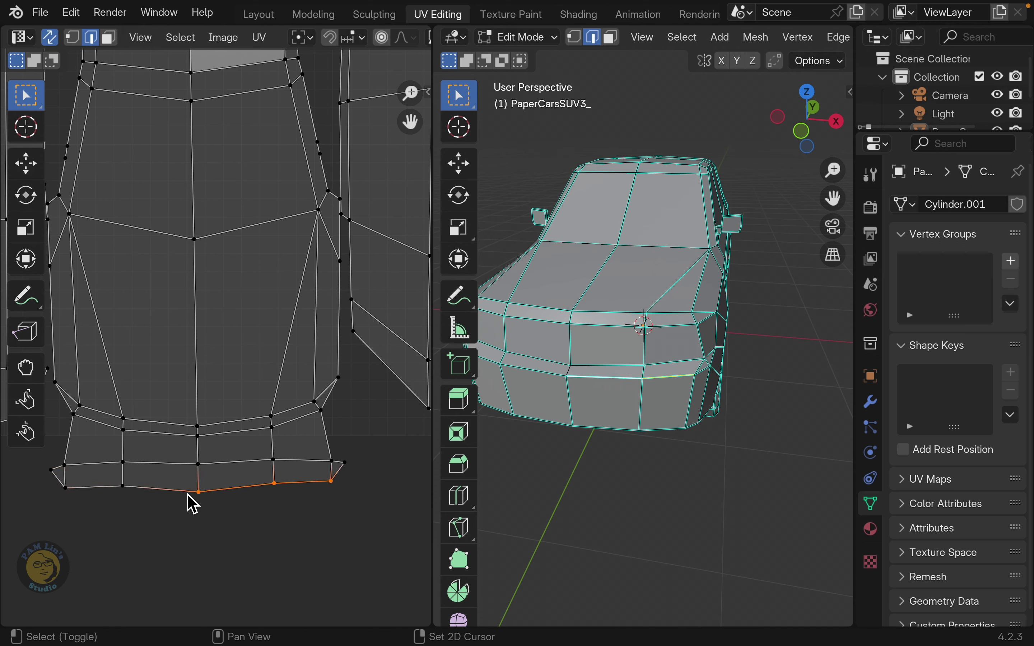
shift+click(141, 489)
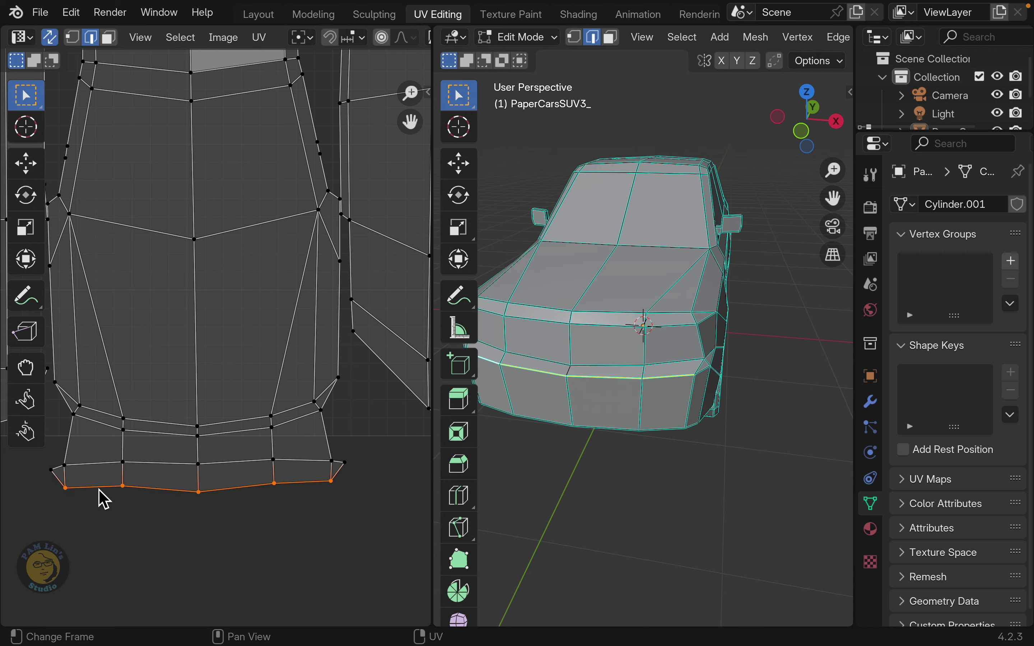
right_click(104, 500)
click(92, 496)
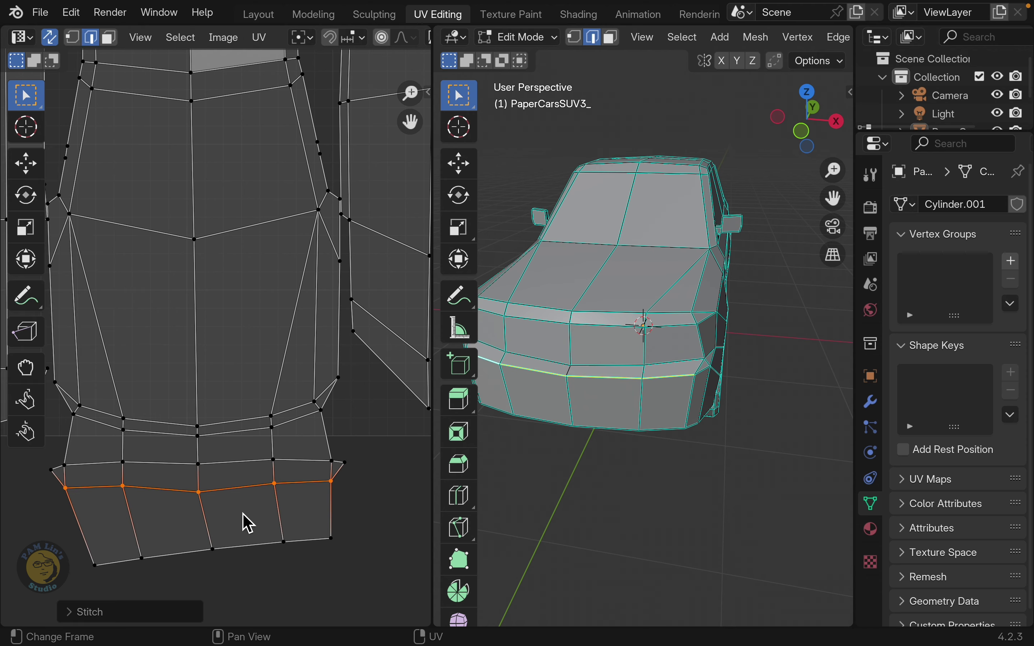
- Select all bottom edges of the newly stitched lower bumper strip and try to align them horizontally
click(99, 569)
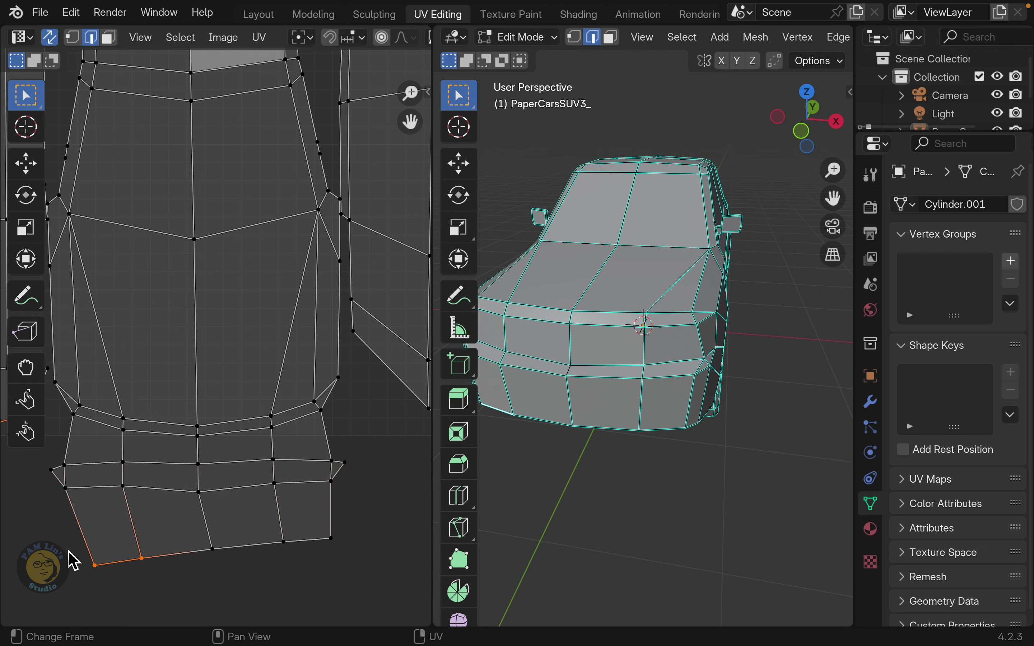
shift+drag(65, 547, 376, 599)
shift+drag(79, 542, 387, 606)
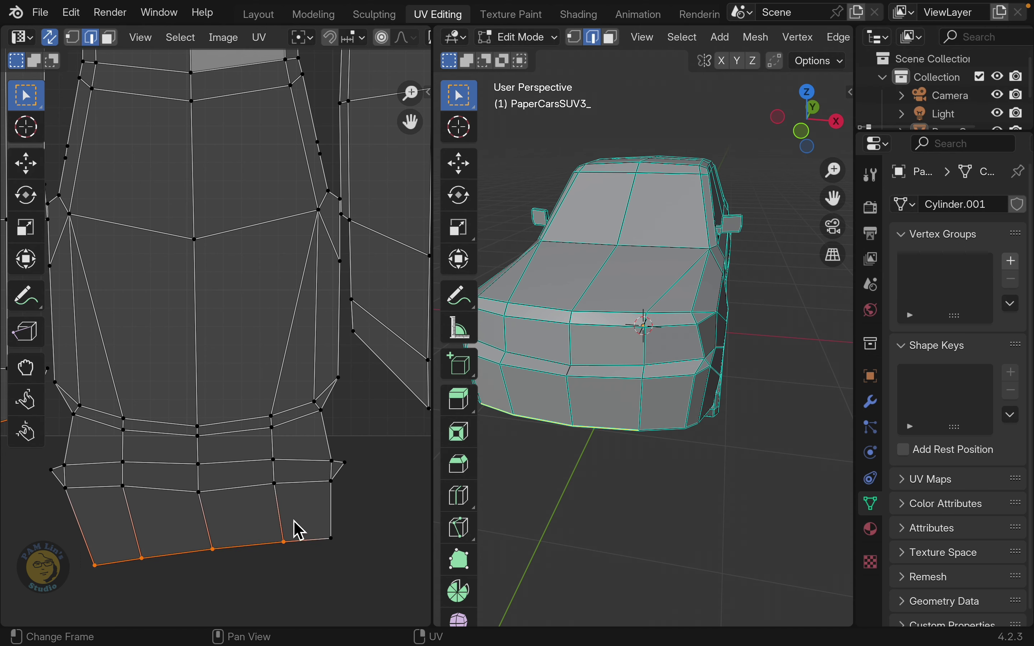
shift+drag(69, 532, 367, 599)
key(u)
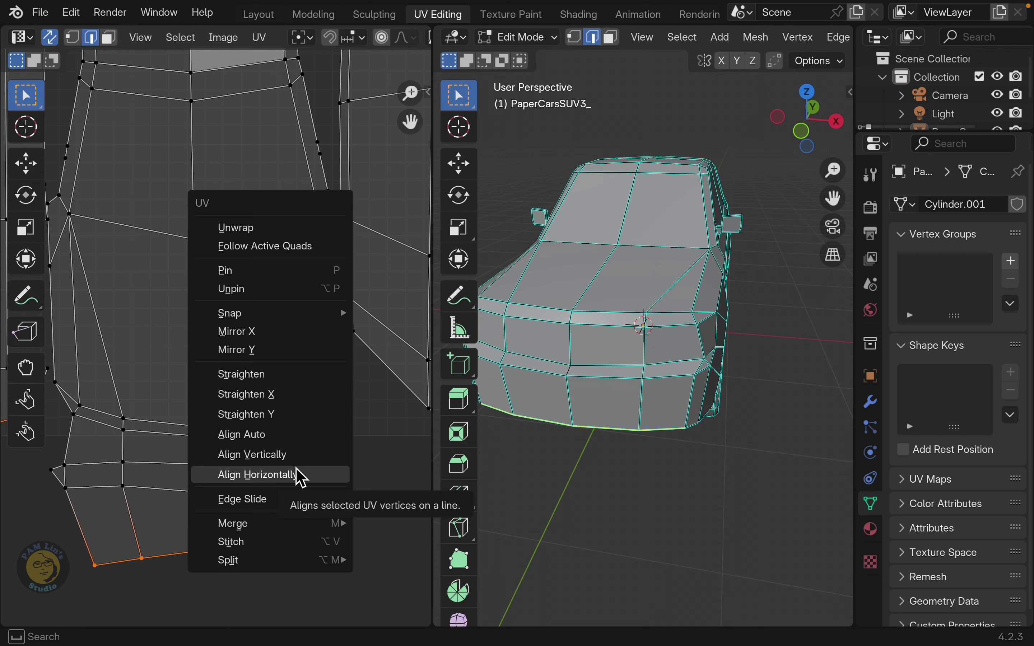
click(257, 476)
key(ctrl+z)
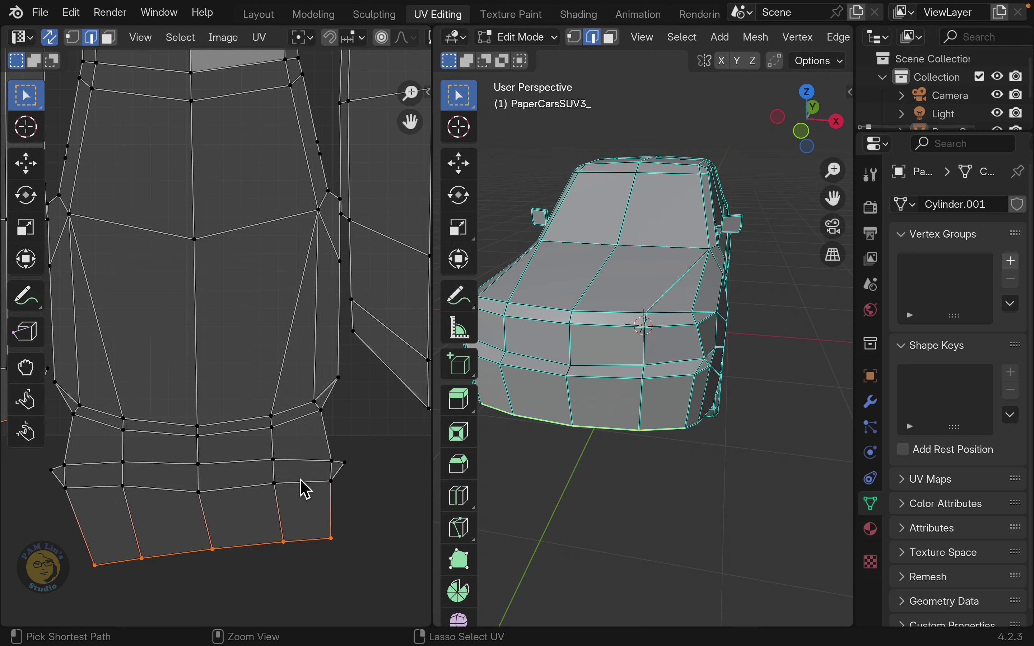
key(u)
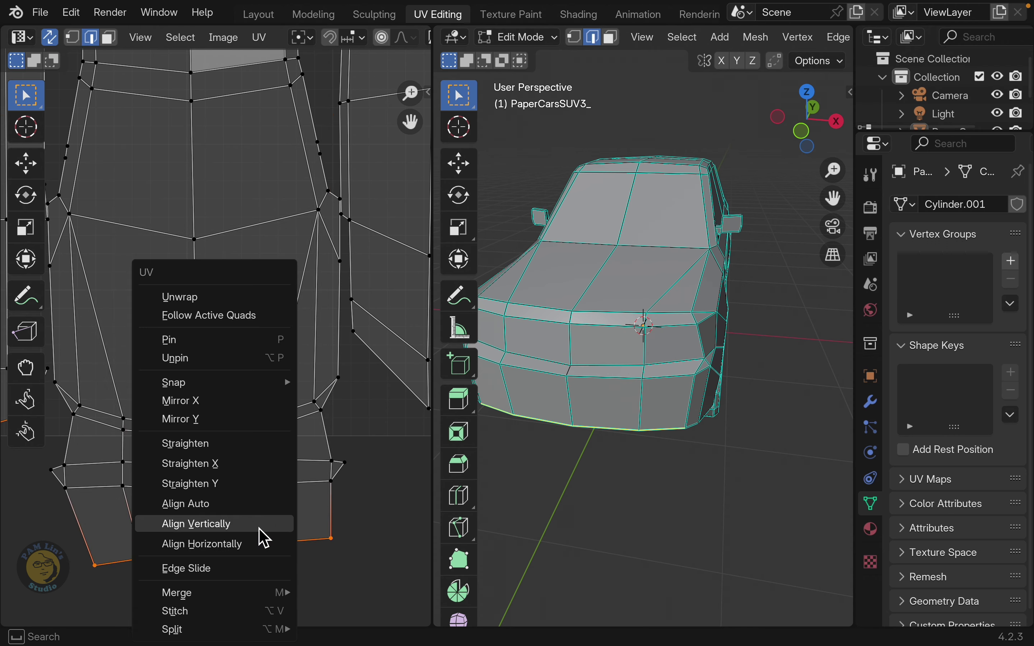
click(264, 540)
key(ctrl+z)
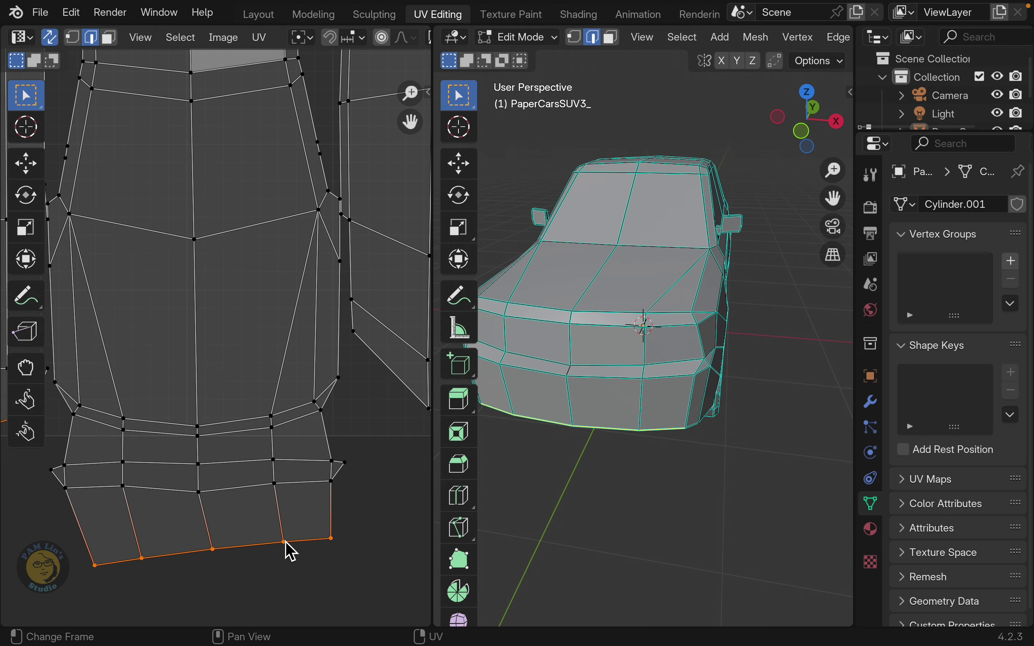
- Align the selected bottom edges horizontally and move the row down by about 0.36 to just below the bumper strip
key(u)
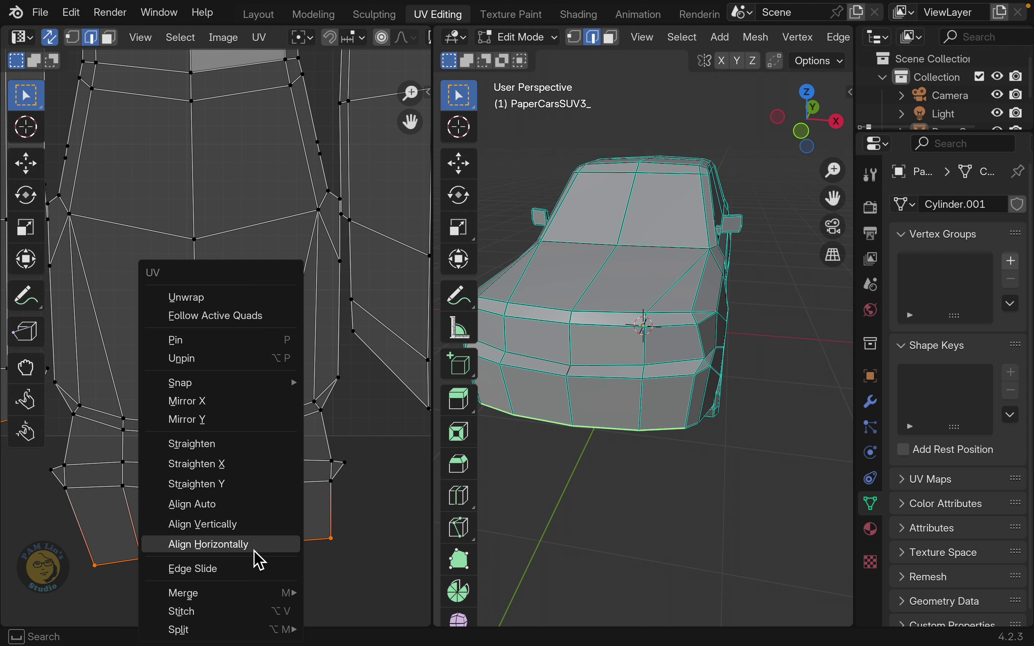
click(239, 513)
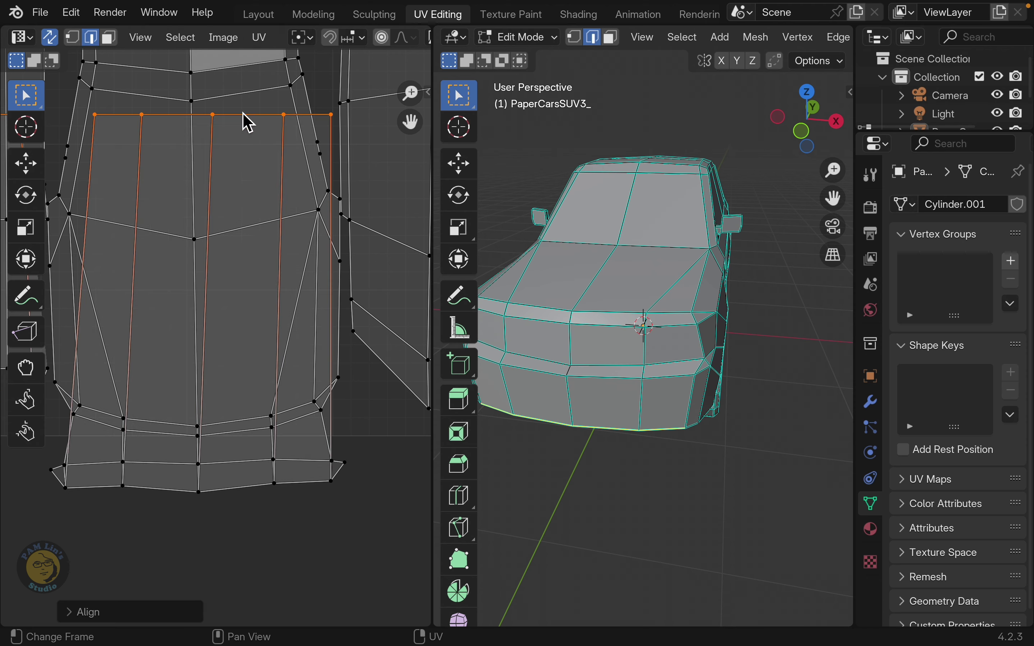
key(g)
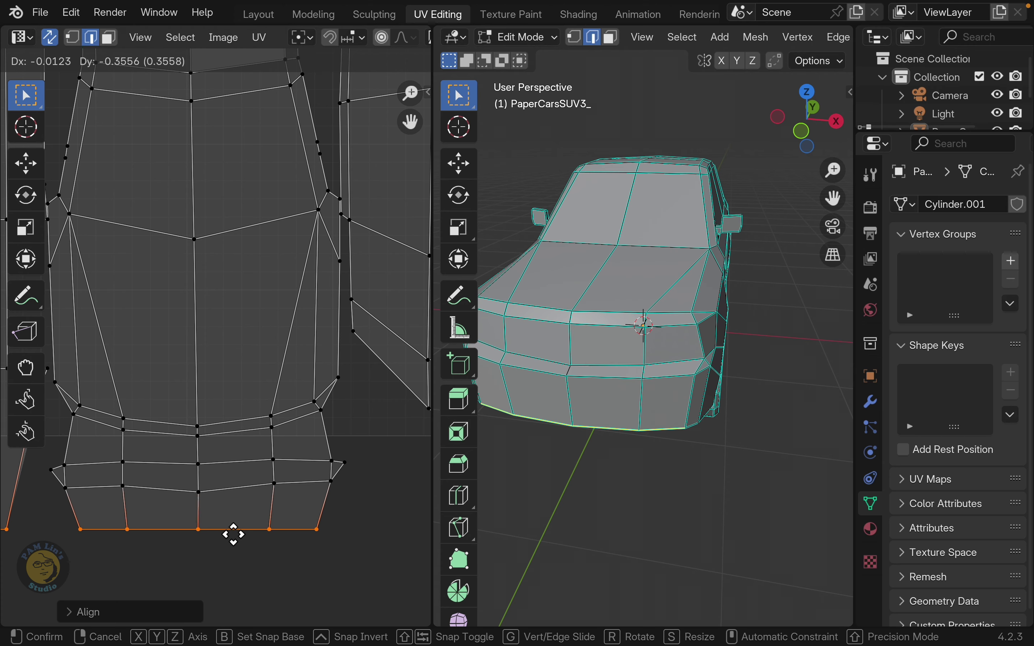
click(233, 534)
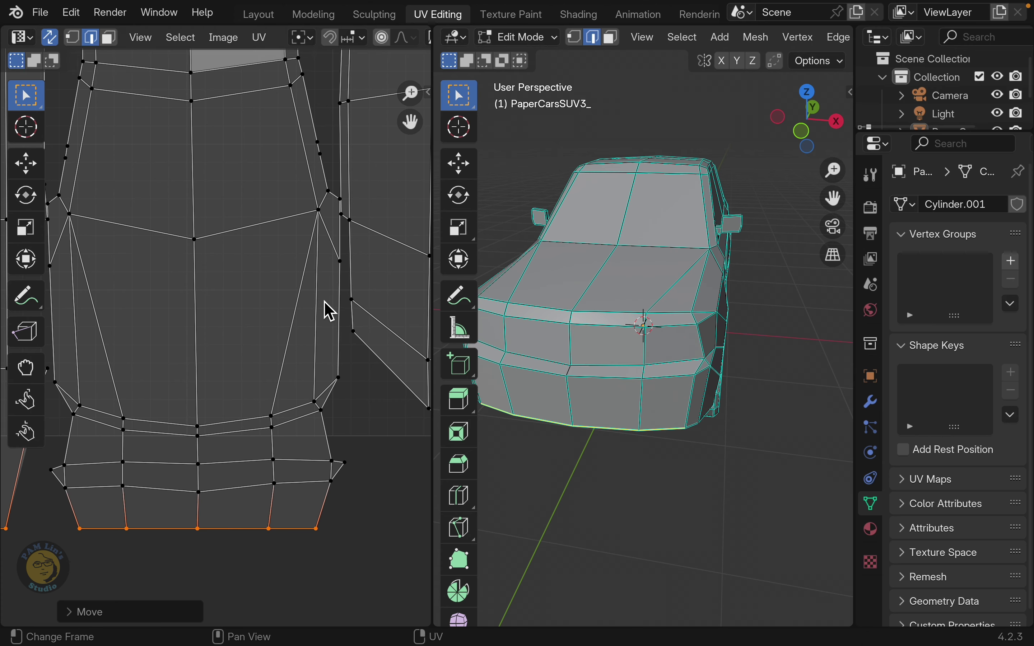
- Check the neighbouring islands and undo the move, the alignment and the stitching of the lower bumper faces
scroll(302, 316, down, 3)
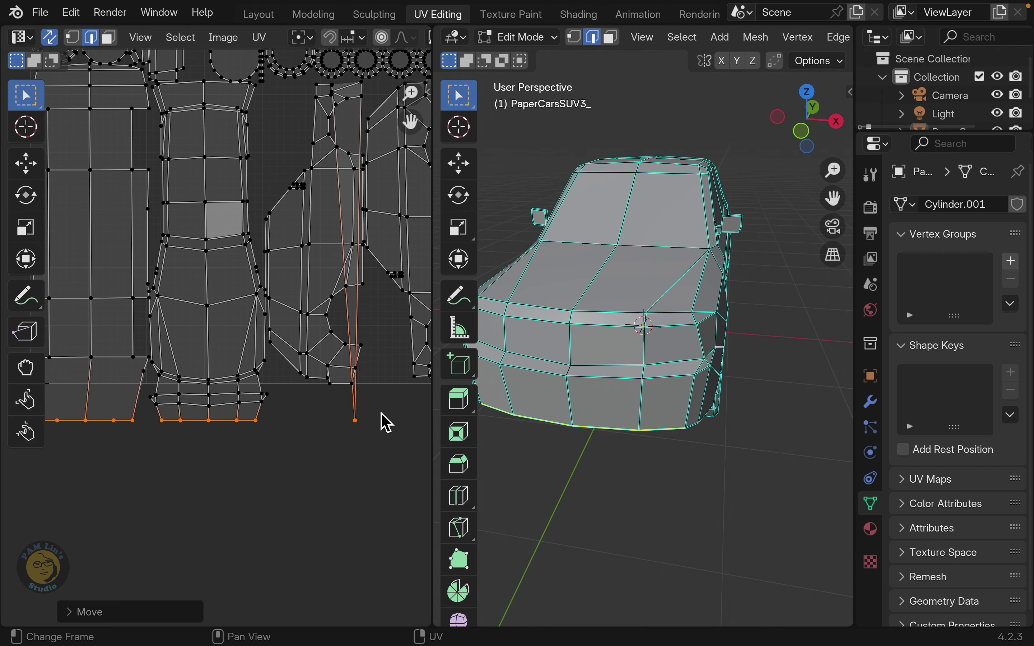
key(ctrl+z)
key(ctrl+shift+z)
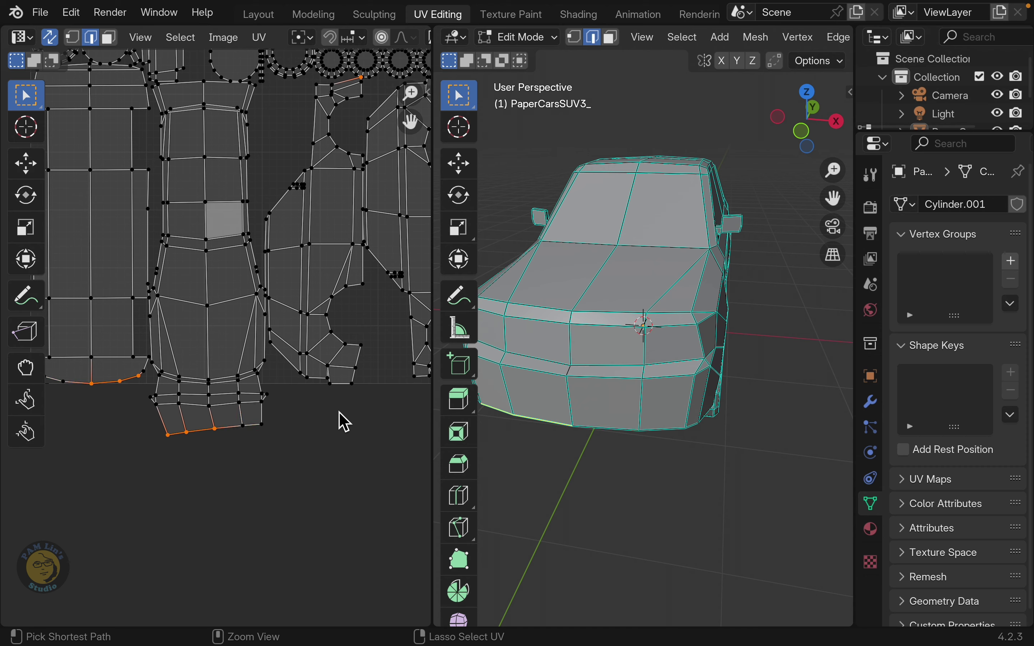
key(ctrl+z)
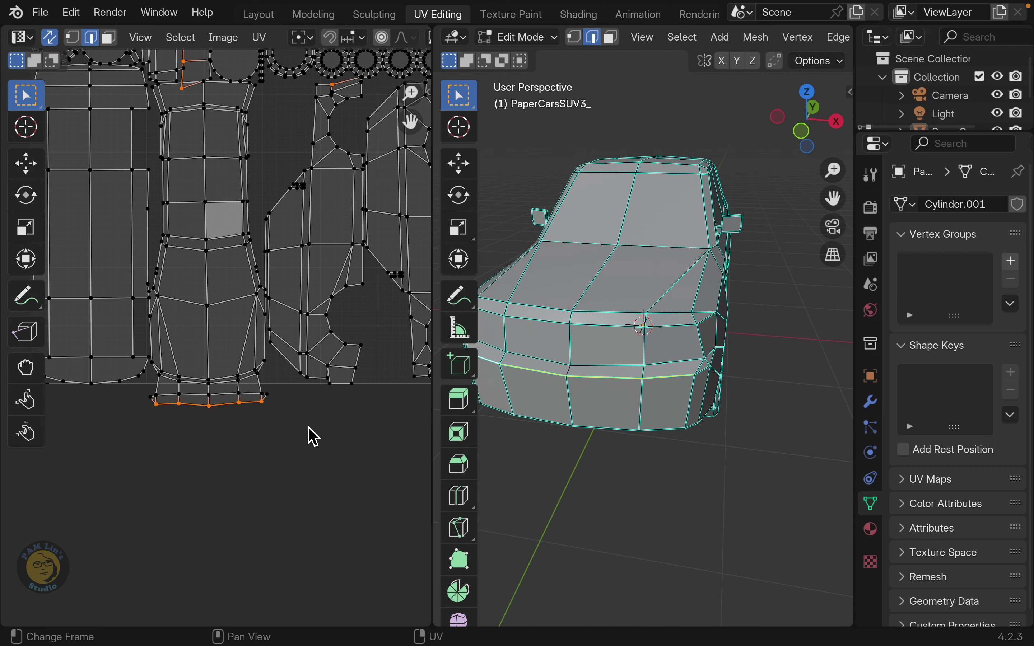
key(ctrl+z)
key(ctrl+z)
key(ctrl+z)
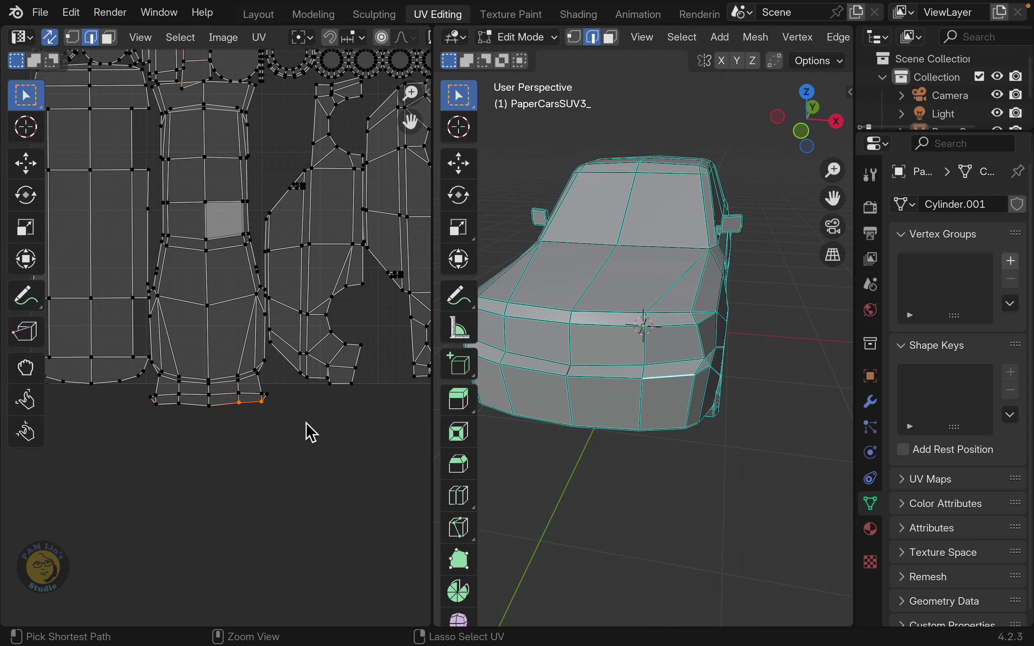
- Reselect the four edges along the bottom of the bumper strip and stitch the lower bumper faces to them
click(255, 413)
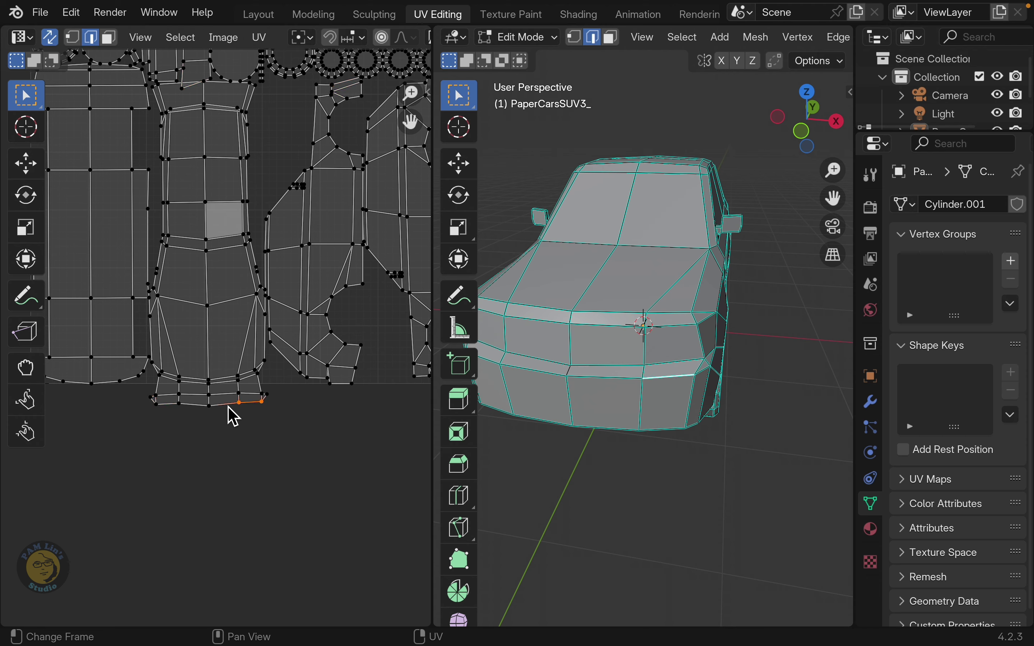
shift+click(215, 413)
shift+click(191, 416)
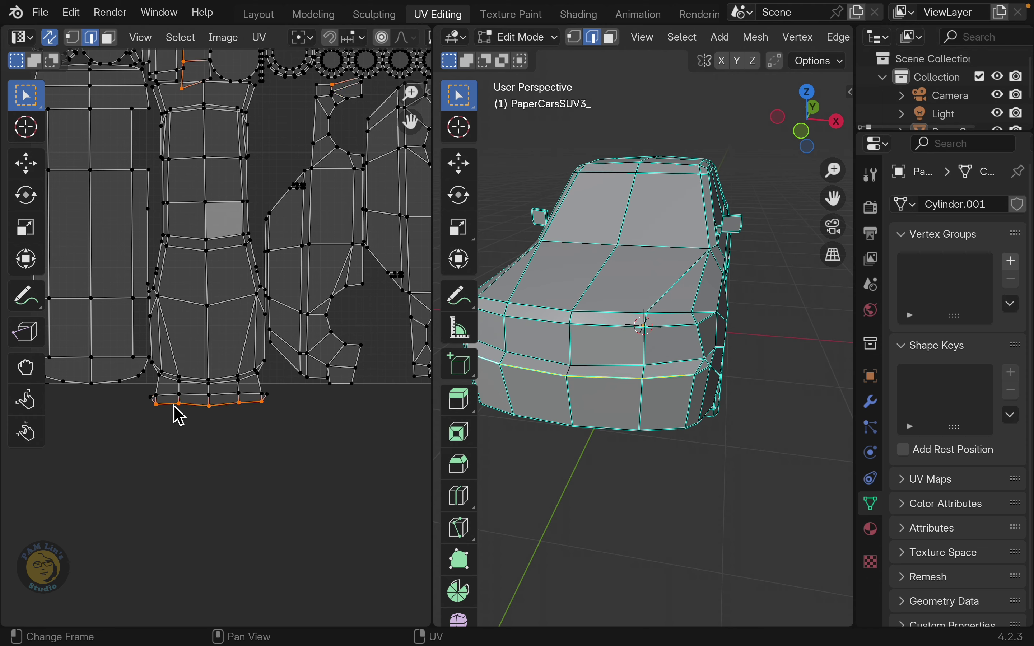
right_click(176, 416)
mouse_move(139, 541)
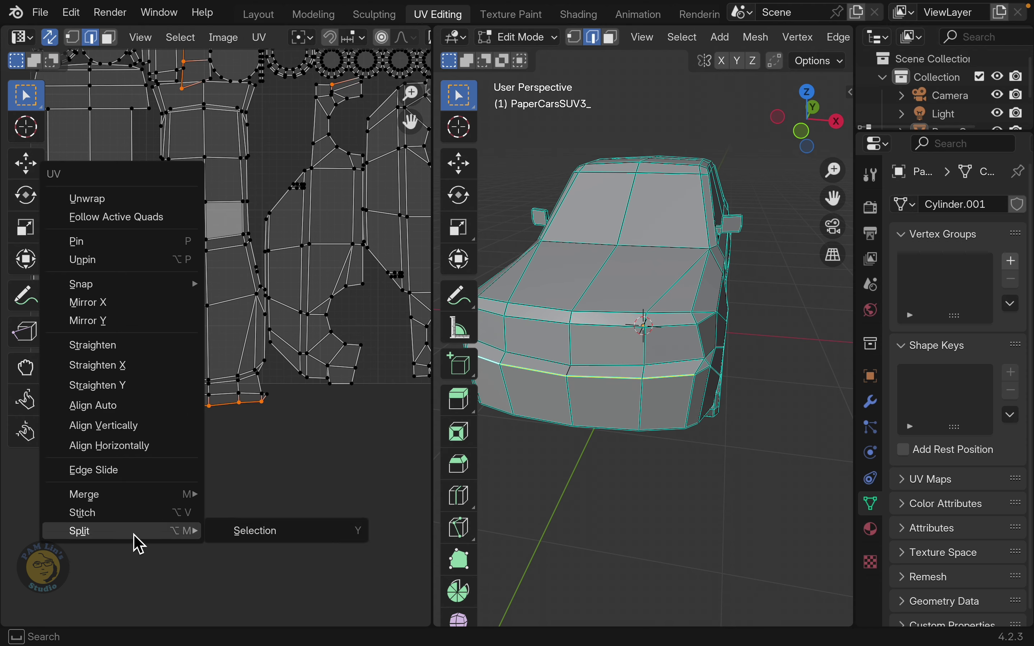
click(139, 515)
- Nudge the two leftmost bottom edges of the stitched lower bumper faces slightly upward to start evening out their outline
click(170, 438)
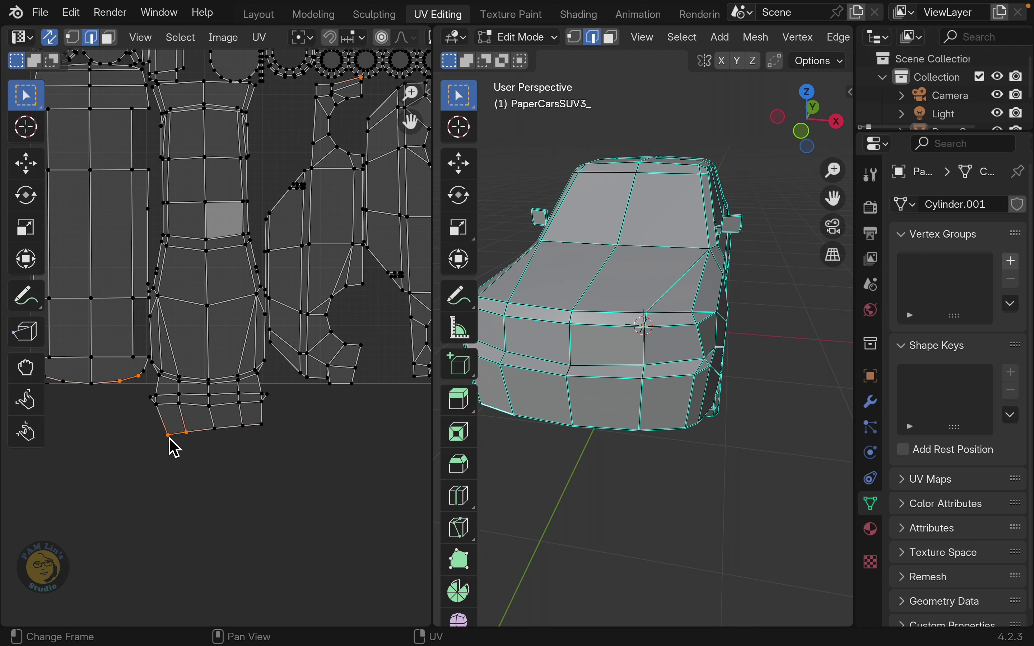
key(g)
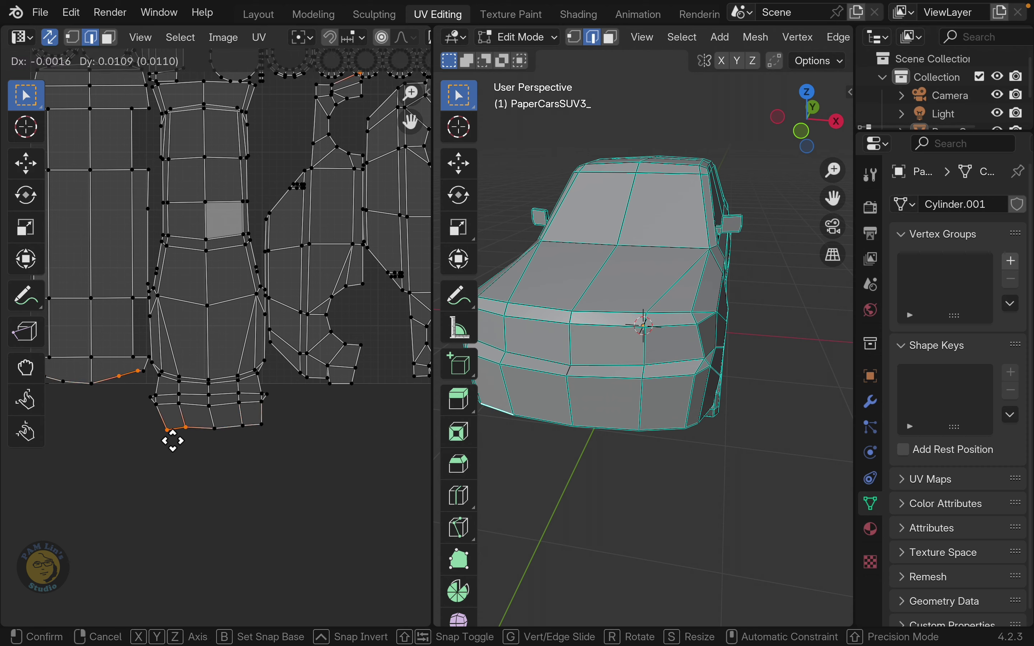
click(172, 442)
click(216, 440)
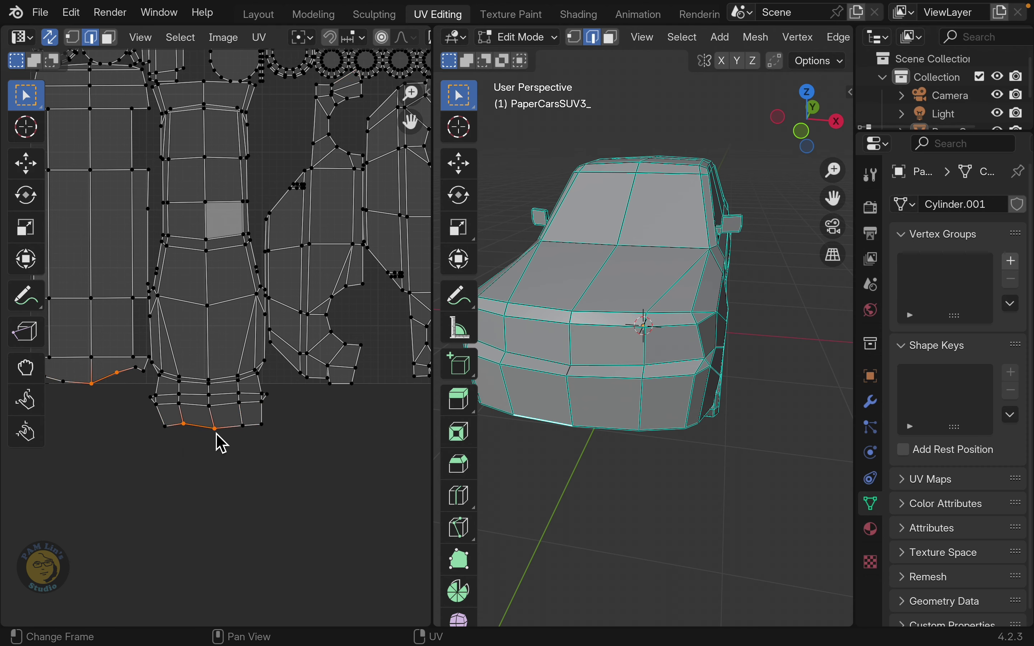
key(g)
click(212, 444)
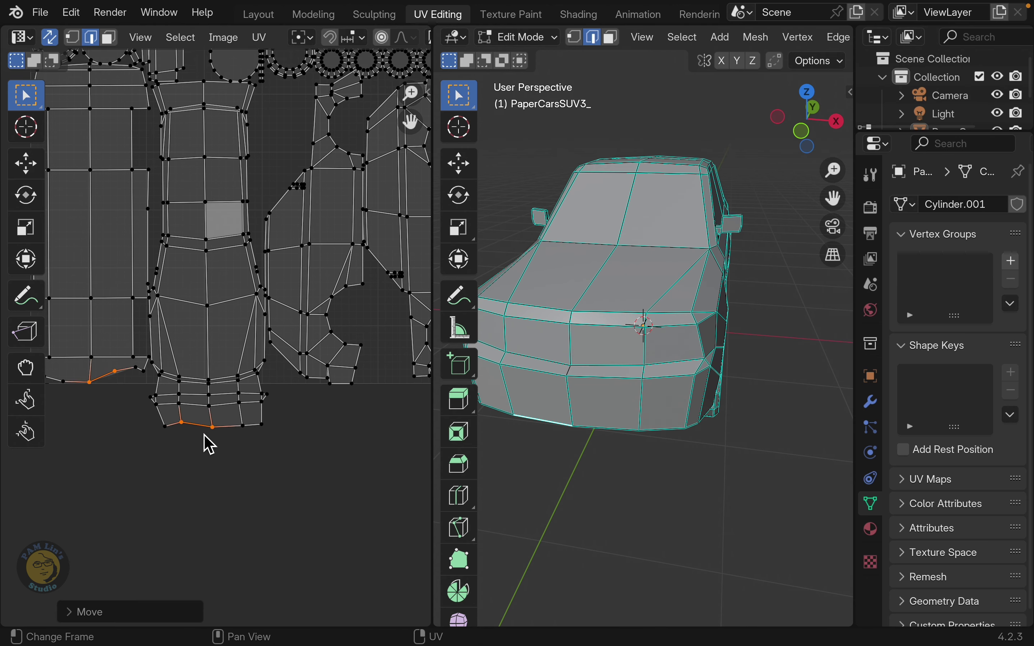
- Switch to vertex selection and nudge the middle bottom vertex of the lower bumper faces slightly upward
click(209, 434)
click(215, 438)
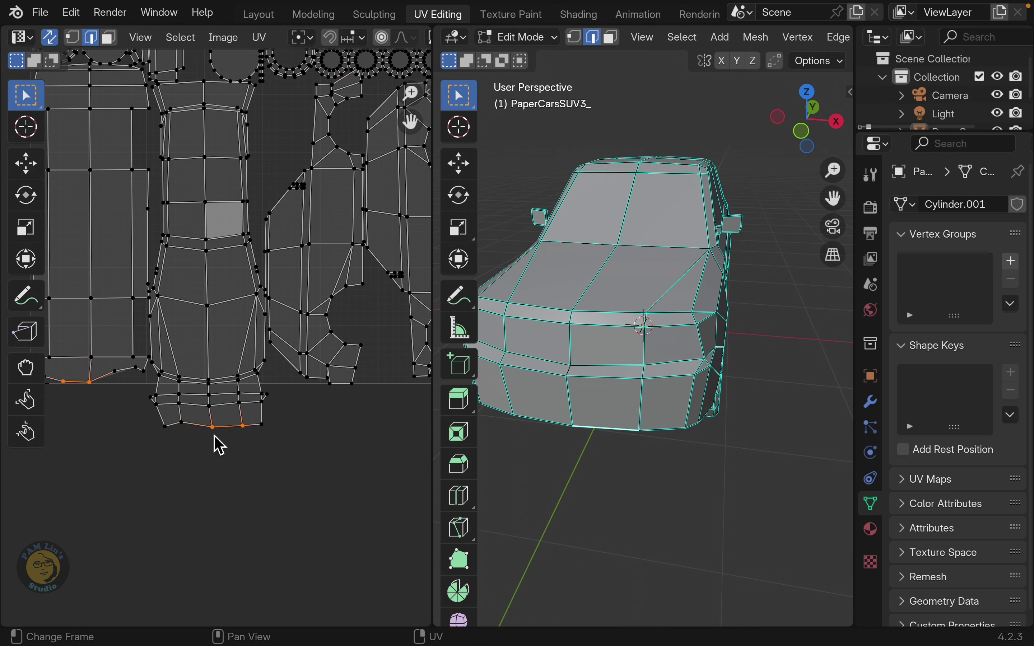
click(219, 439)
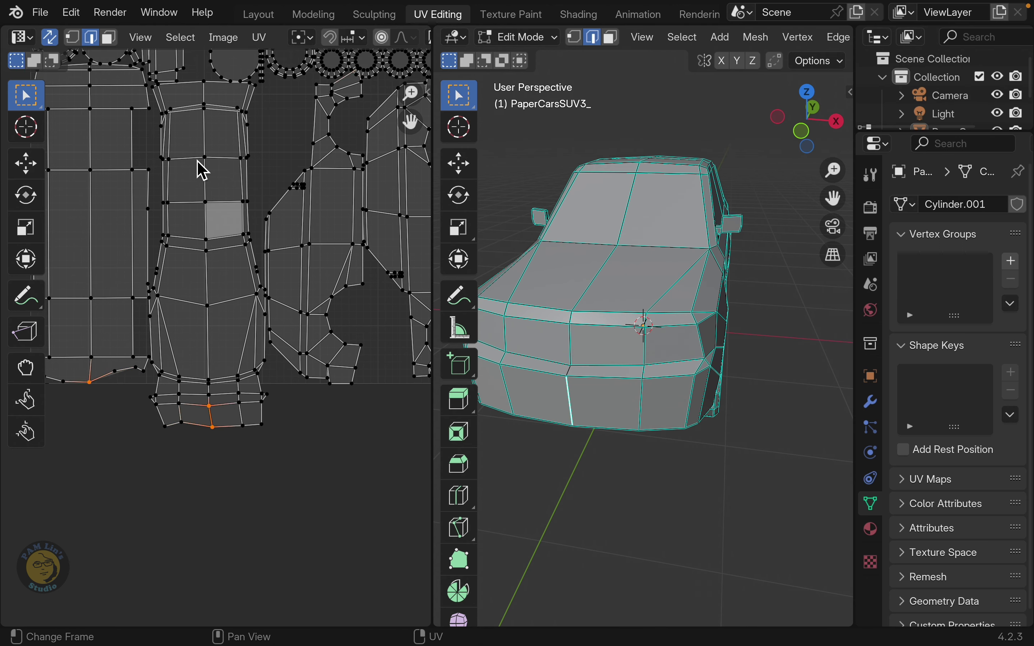
click(73, 38)
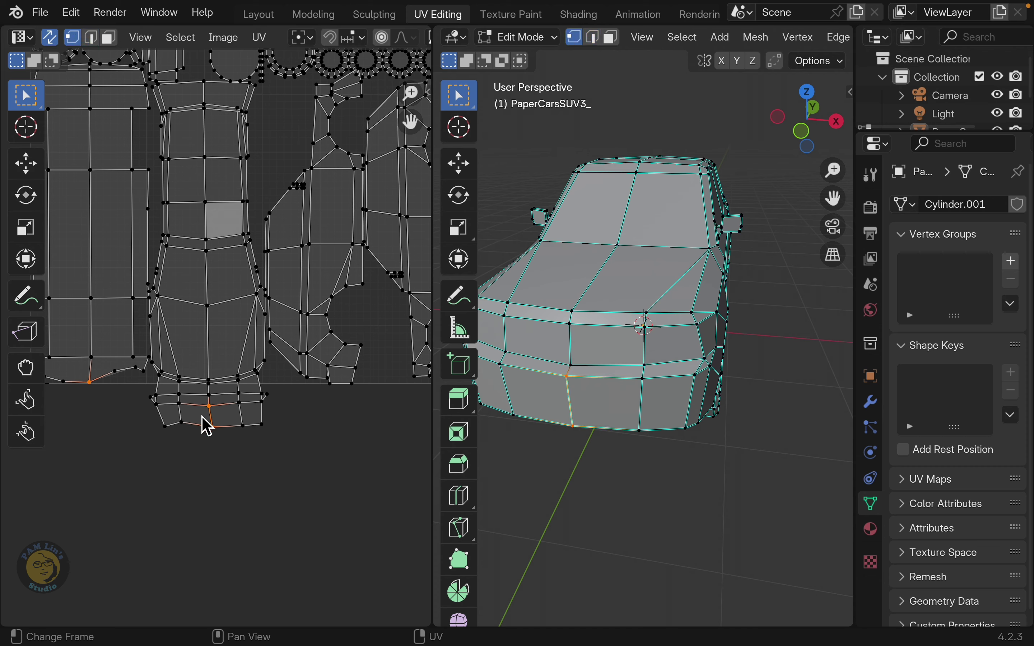
key(g)
click(217, 435)
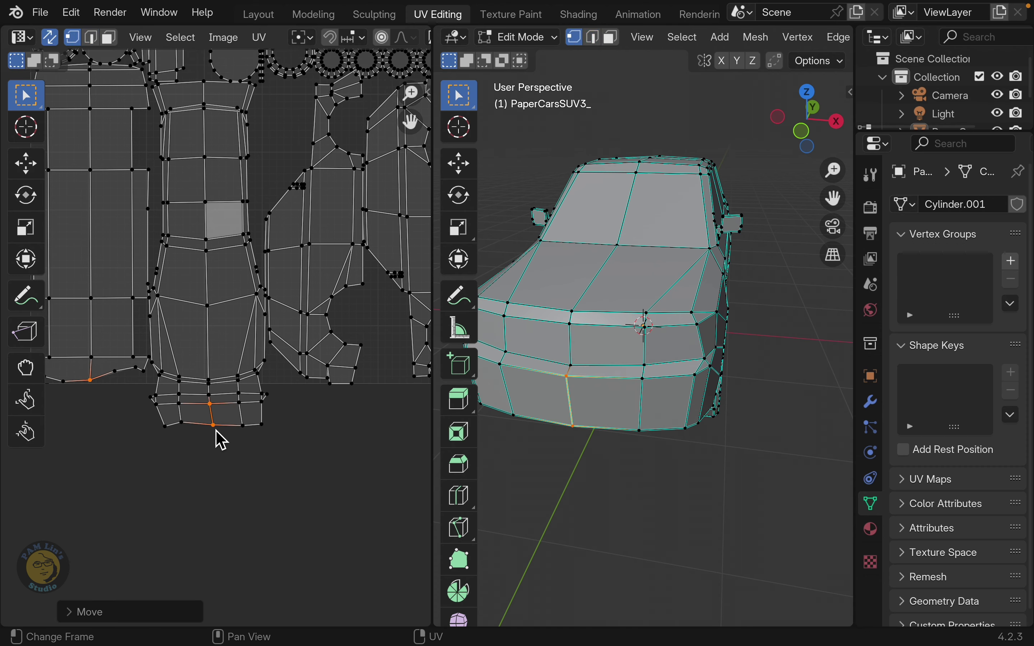
key(ctrl+z)
key(g)
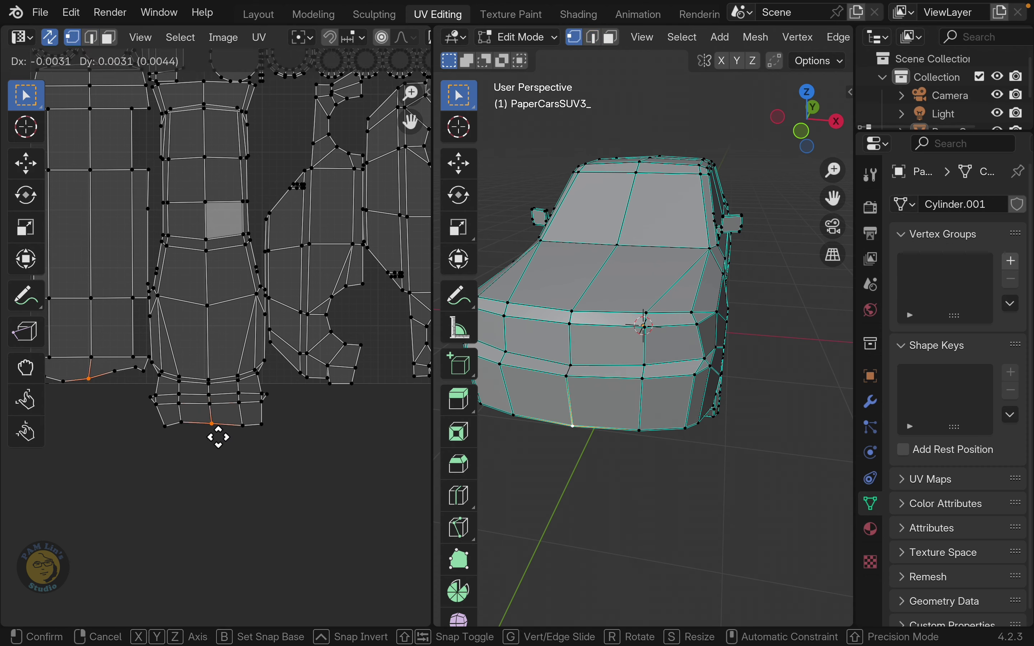
click(214, 436)
- Adjust the left corner vertex and the two rightmost bottom vertices of the lower bumper faces to even out the bottom outline
click(168, 428)
key(g)
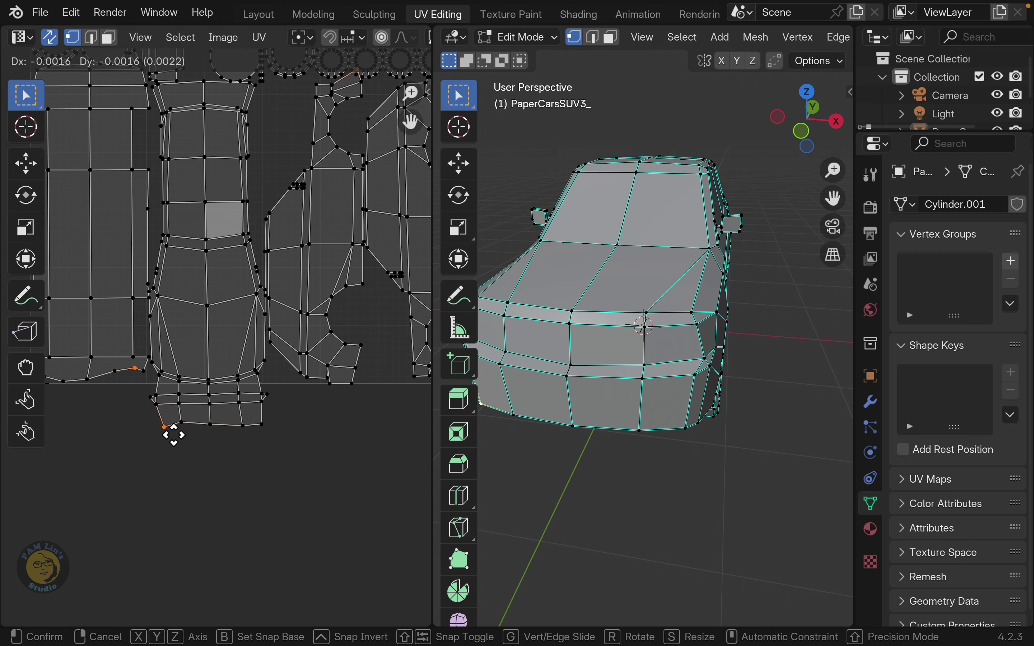
click(170, 430)
click(225, 461)
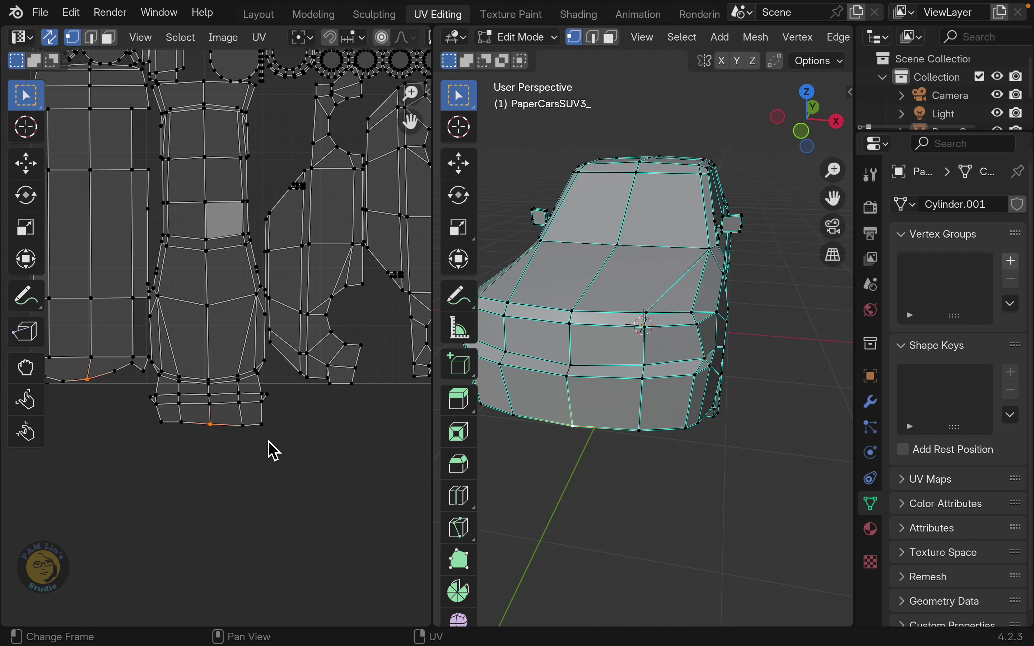
click(249, 433)
key(g)
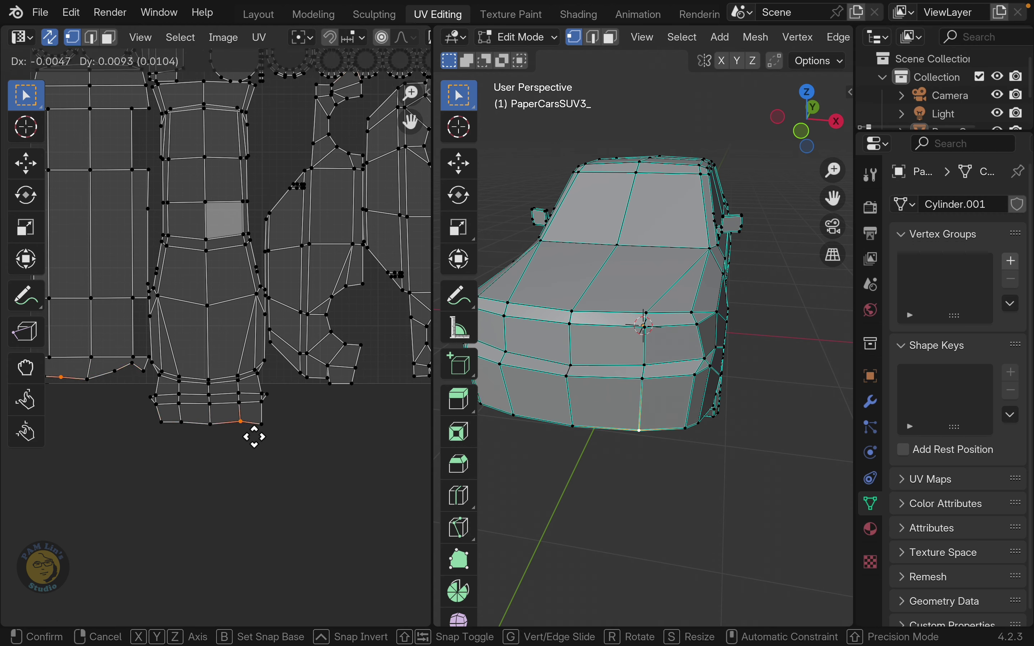
click(255, 440)
key(g)
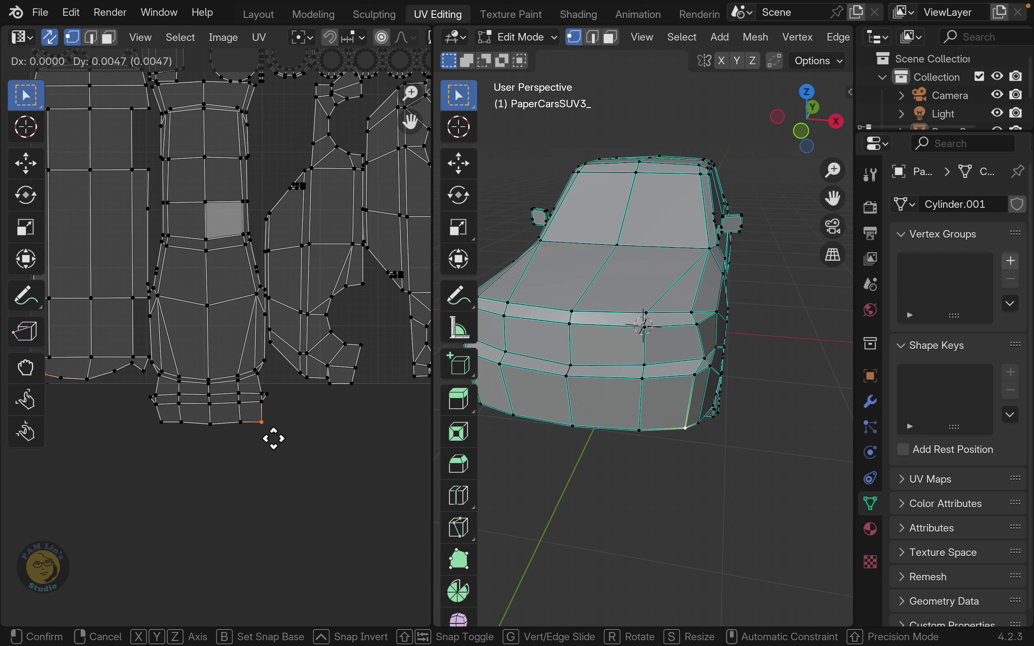
click(272, 441)
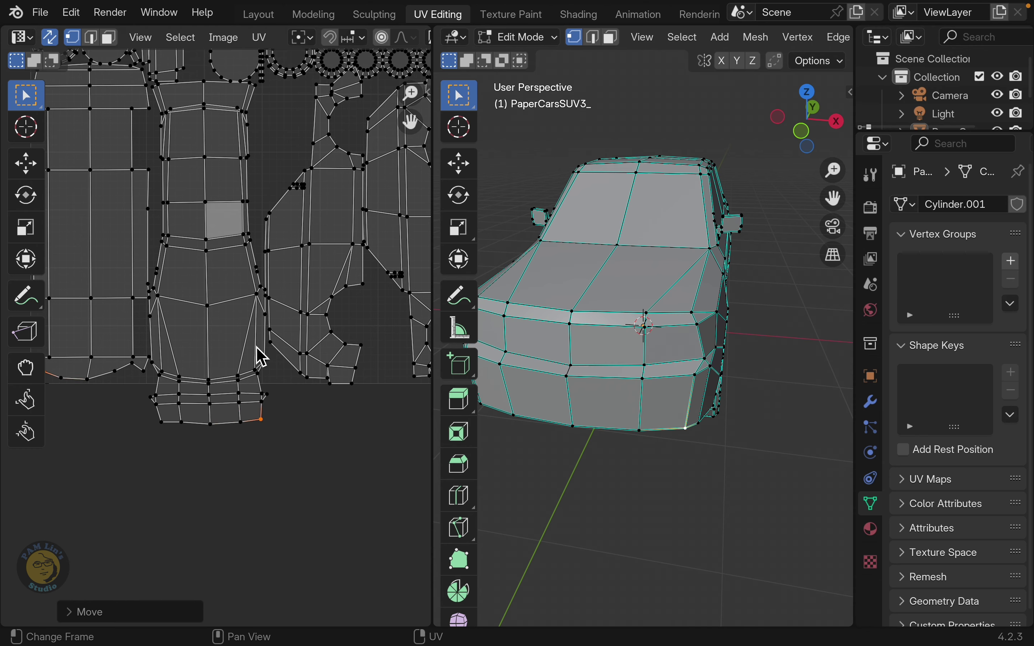
- Select all UVs and pack the islands to fit inside the UV square
key(a)
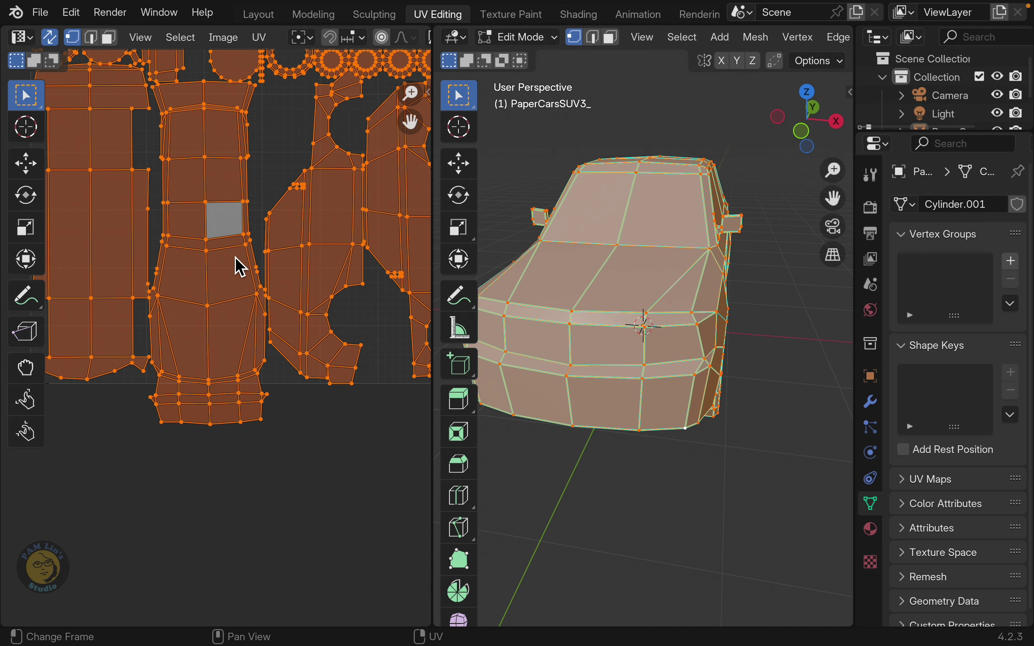
click(262, 38)
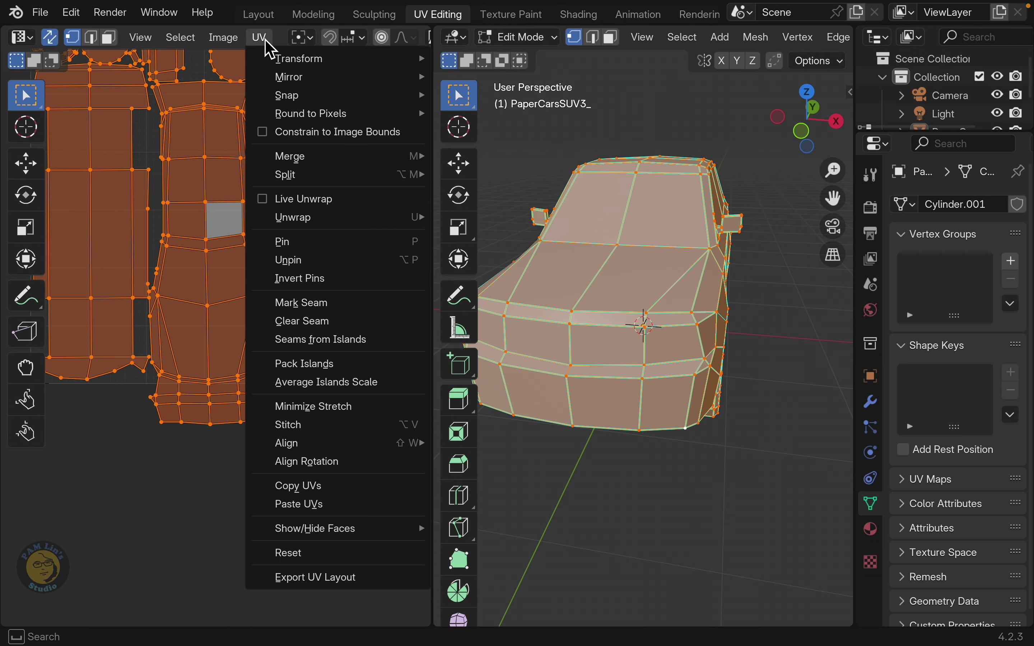
click(317, 370)
click(296, 629)
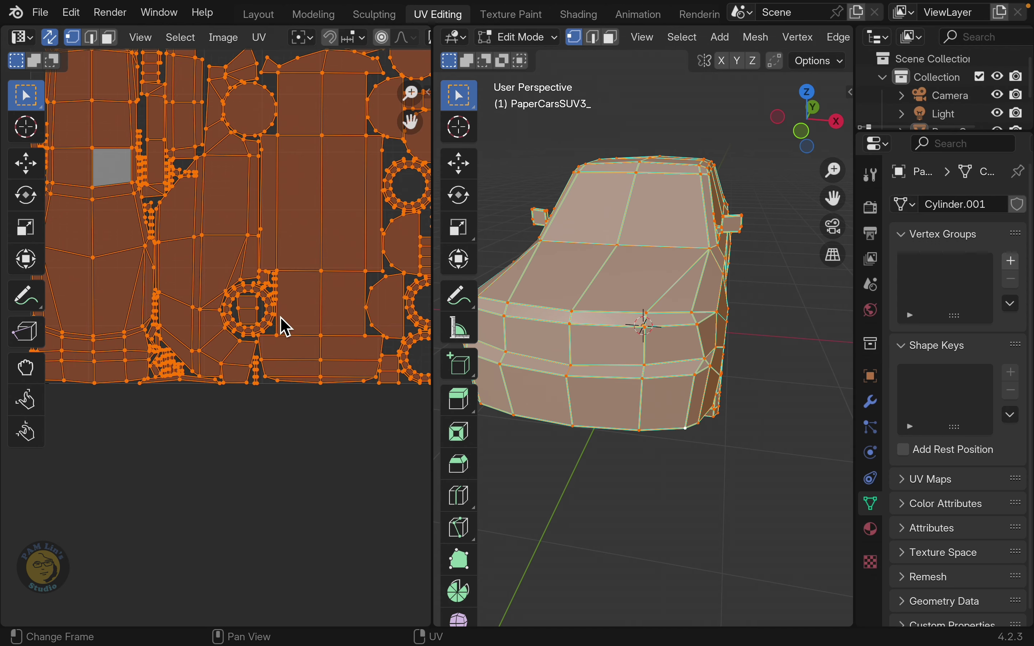
scroll(257, 240, down, 3)
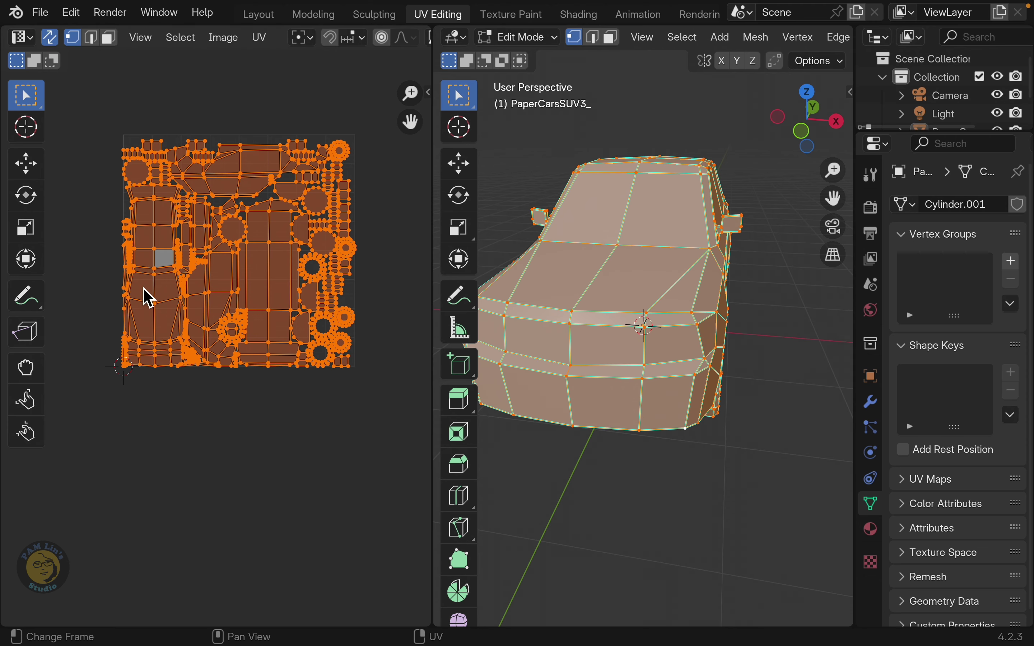
- In the Texture Paint workspace, add a blank 1024 px paint slot named PaperCars.001 Base Color with an orange fill
click(505, 17)
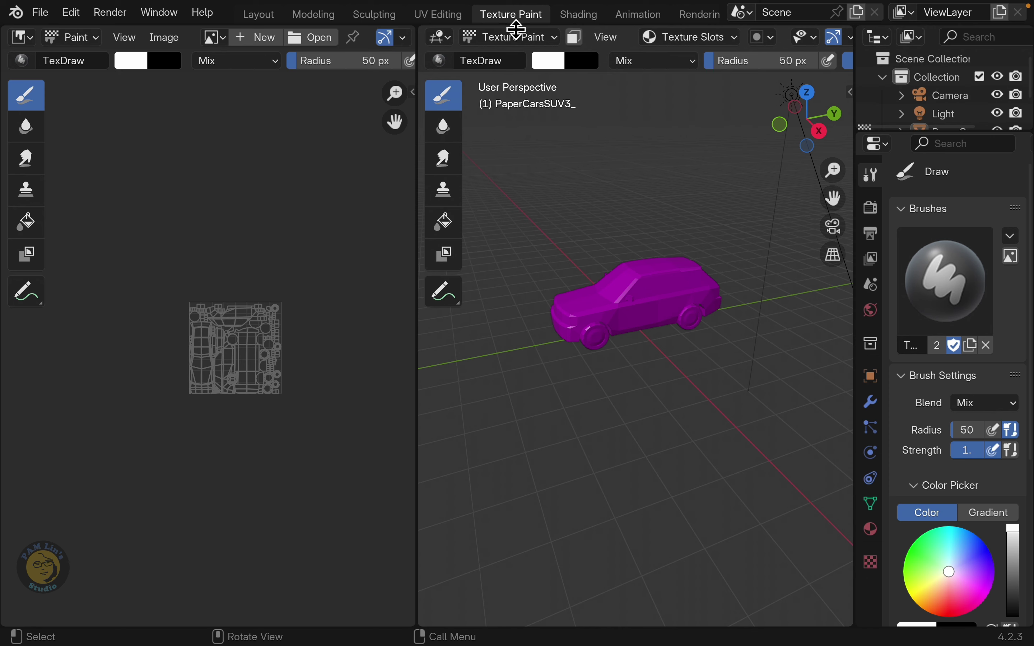
click(701, 38)
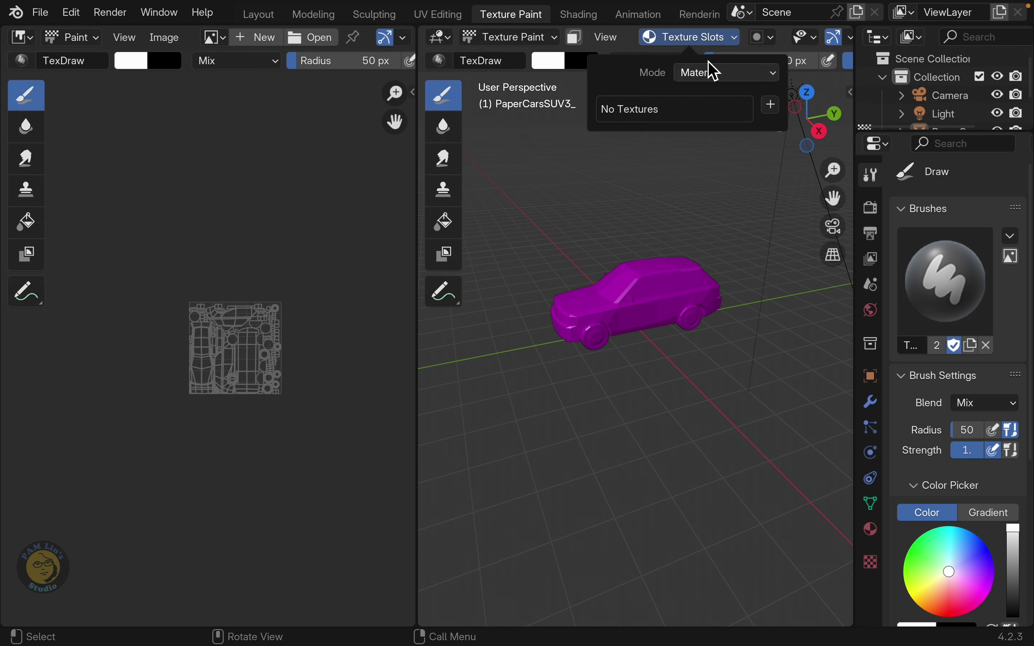
click(771, 105)
click(788, 125)
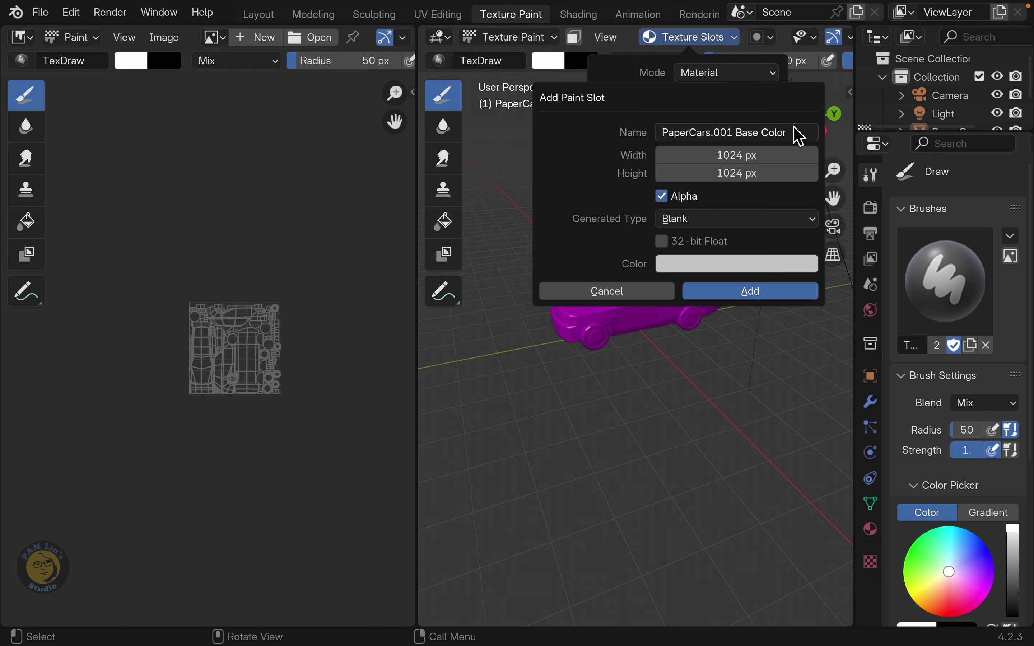
click(705, 266)
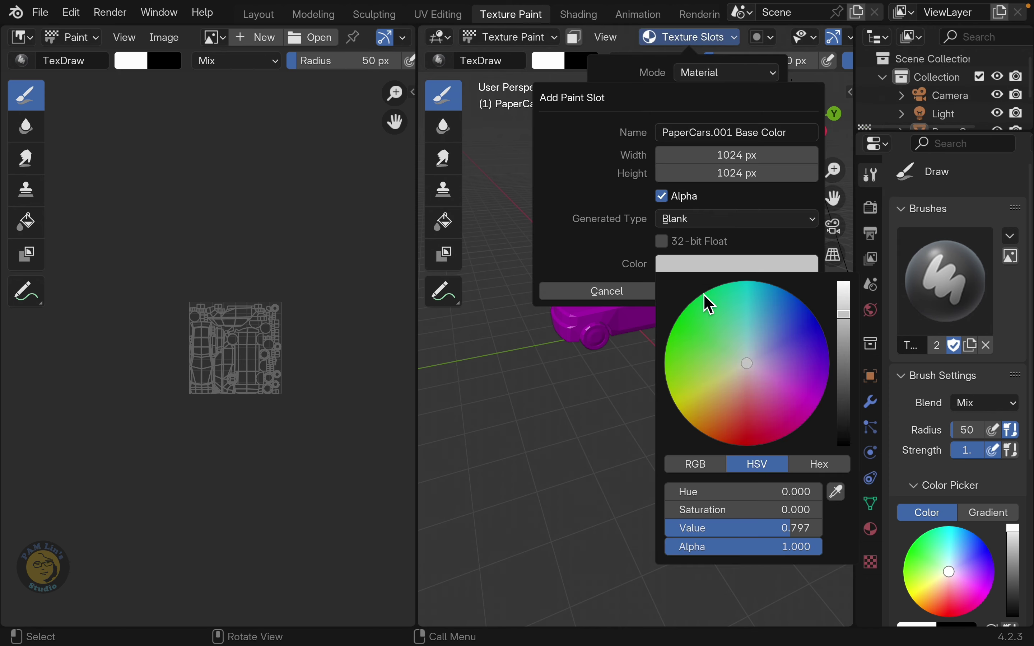
click(799, 311)
mouse_move(796, 310)
mouse_down()
mouse_move(736, 332)
mouse_move(716, 408)
mouse_move(693, 406)
mouse_move(721, 420)
mouse_up()
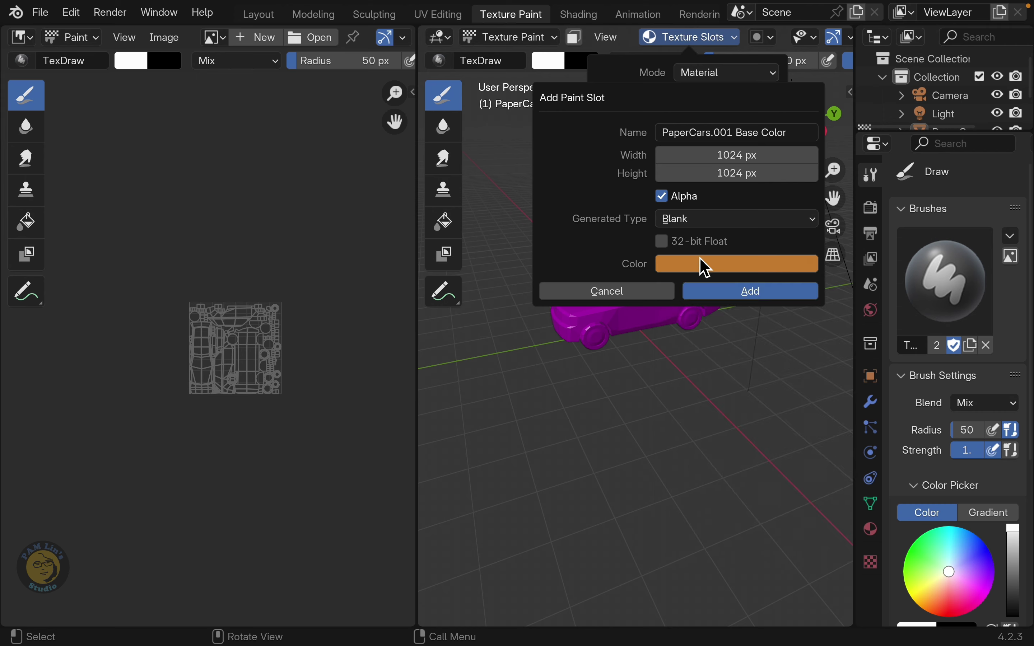
click(767, 299)
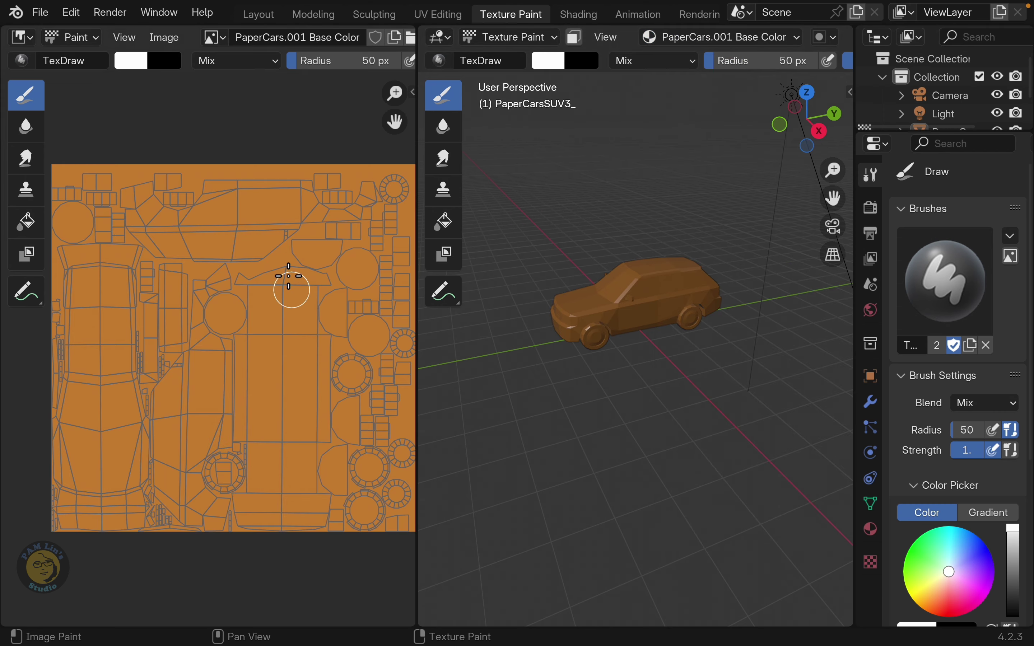
- Save the orange base color texture as the PNG image _car_baseColor.png in the papercar folder
click(166, 38)
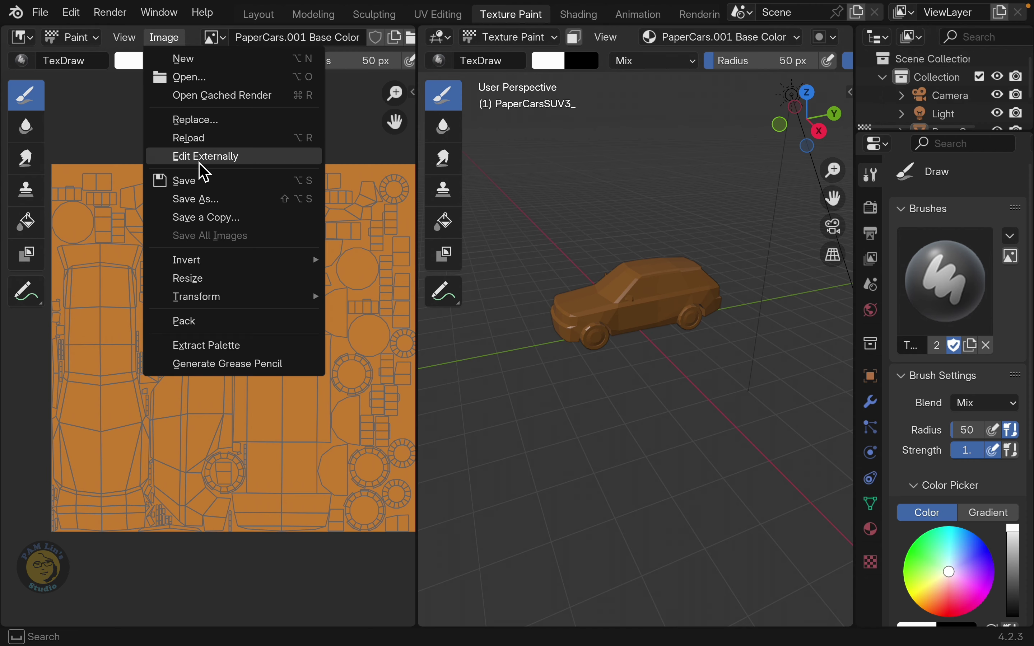
click(201, 200)
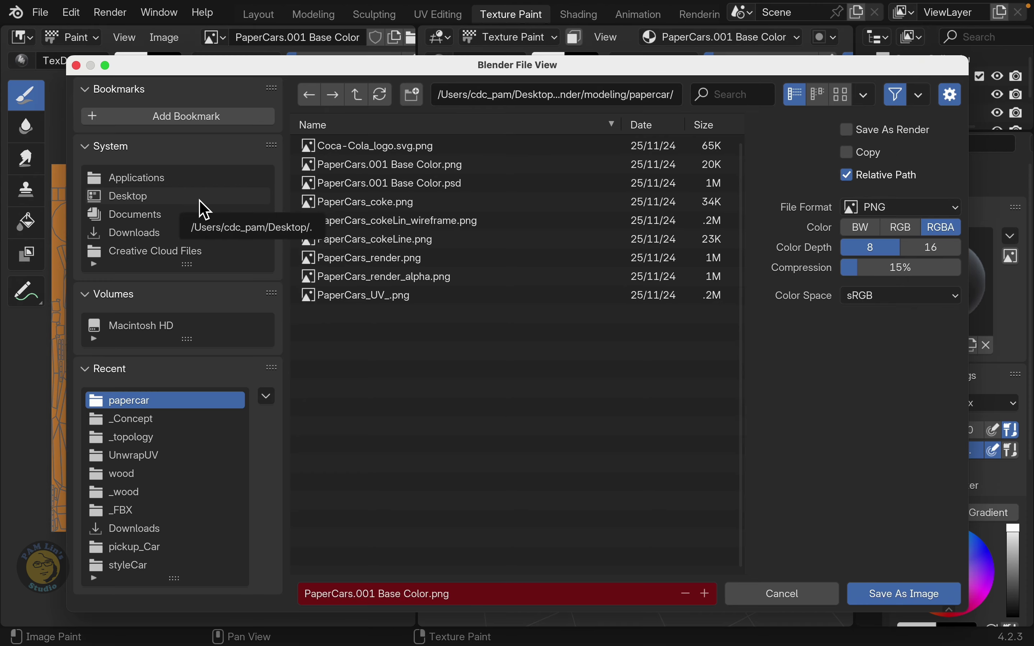
click(368, 597)
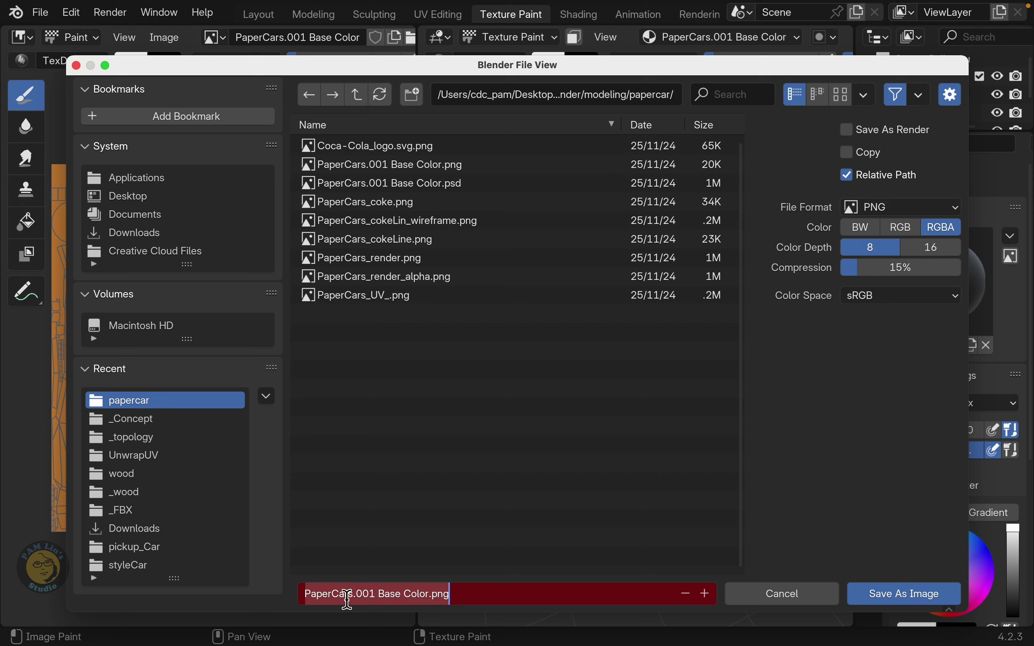
drag(427, 597, 295, 598)
key(BackSpace)
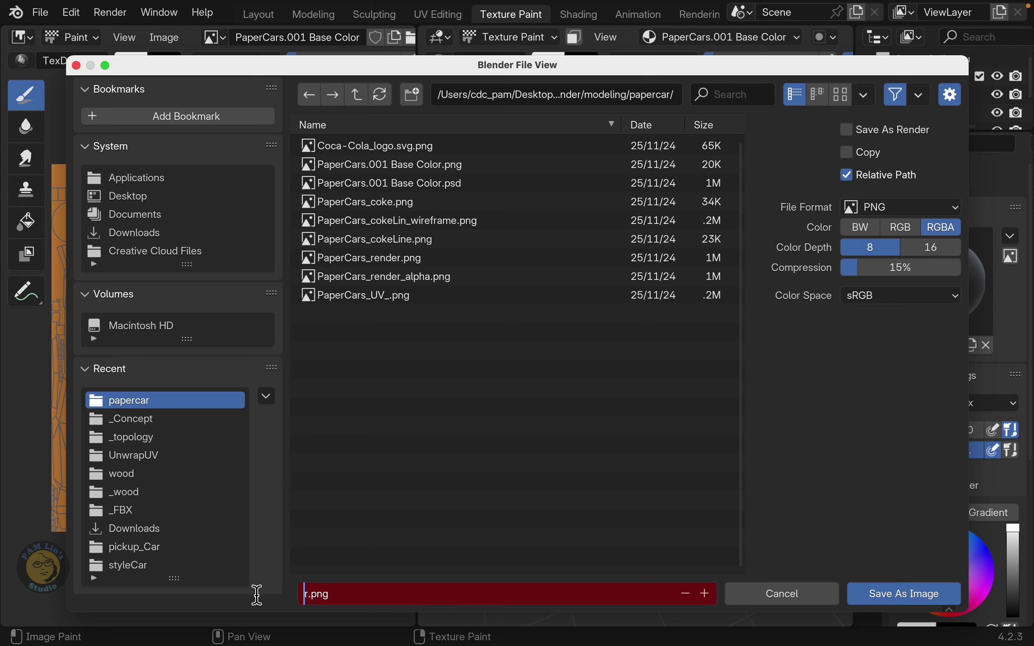
text(car_baseColo)
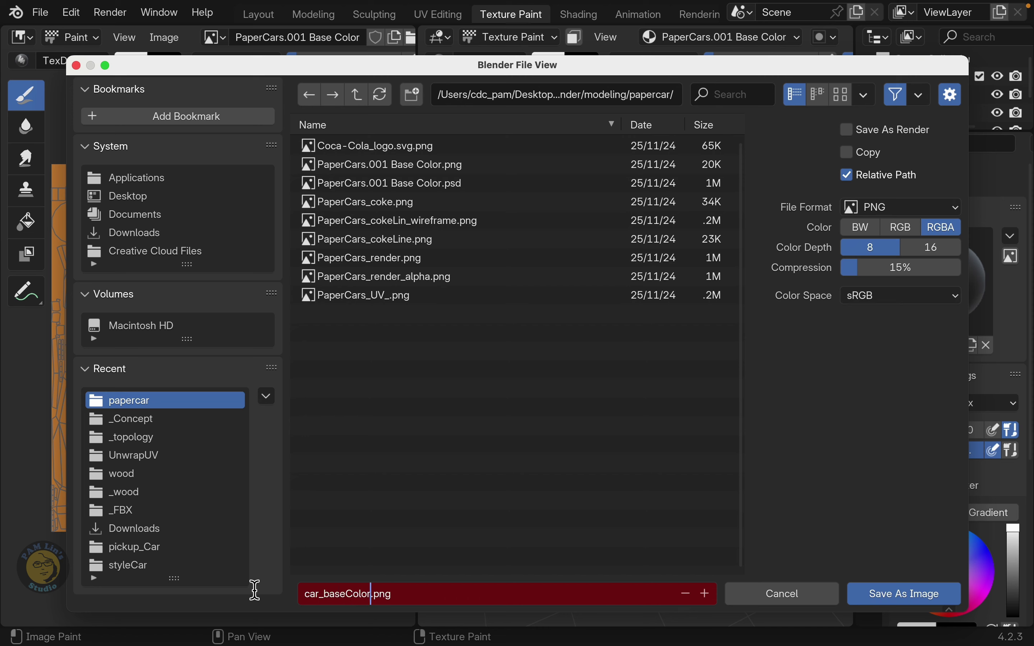
click(259, 597)
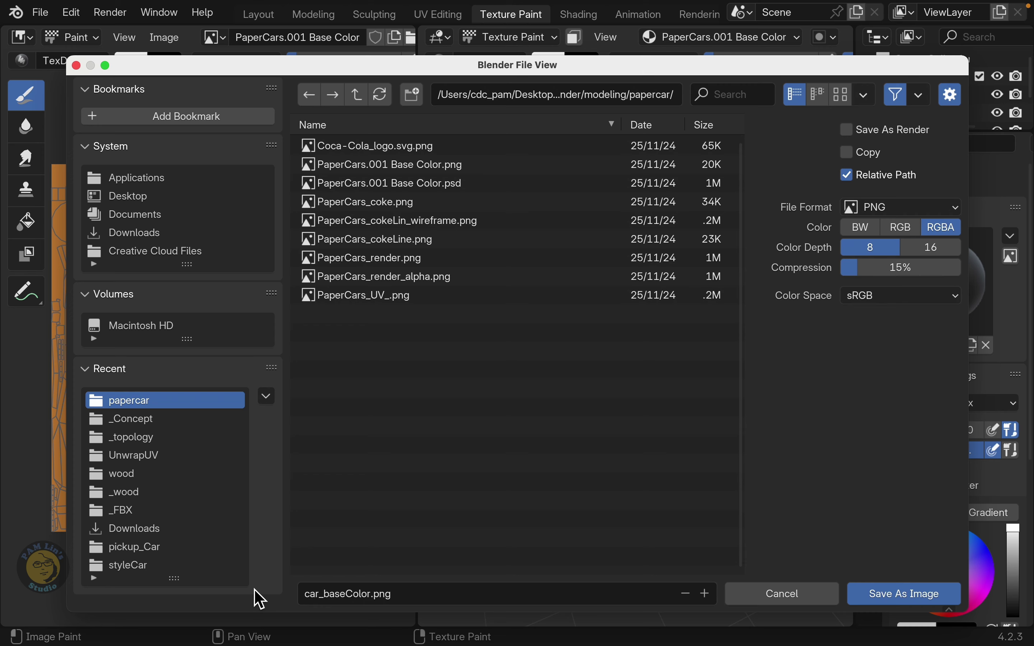
click(314, 595)
key(Home)
text(_)
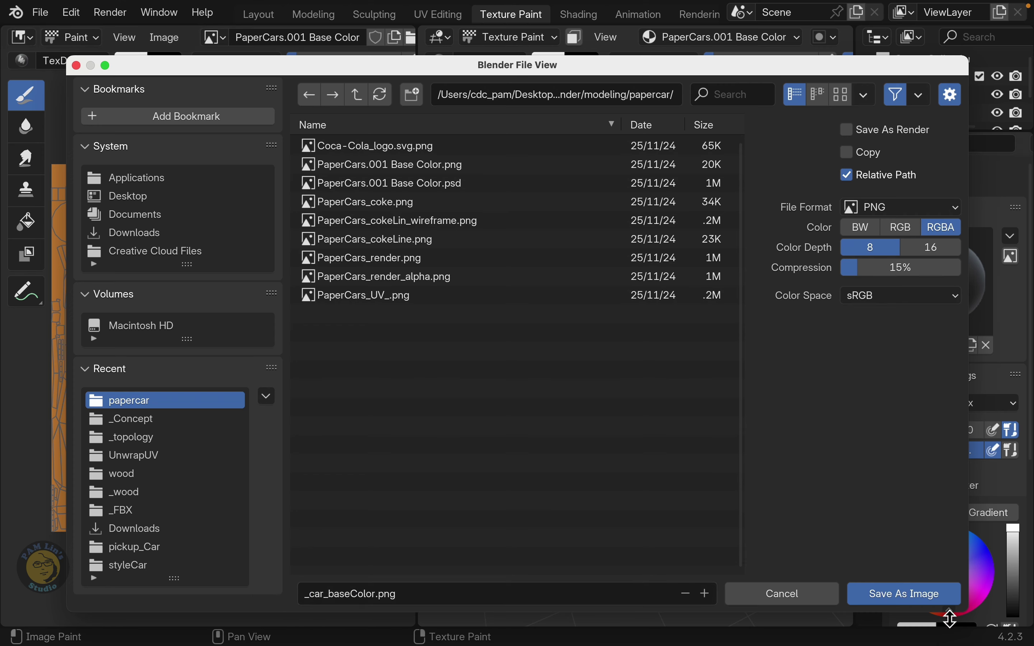
click(924, 600)
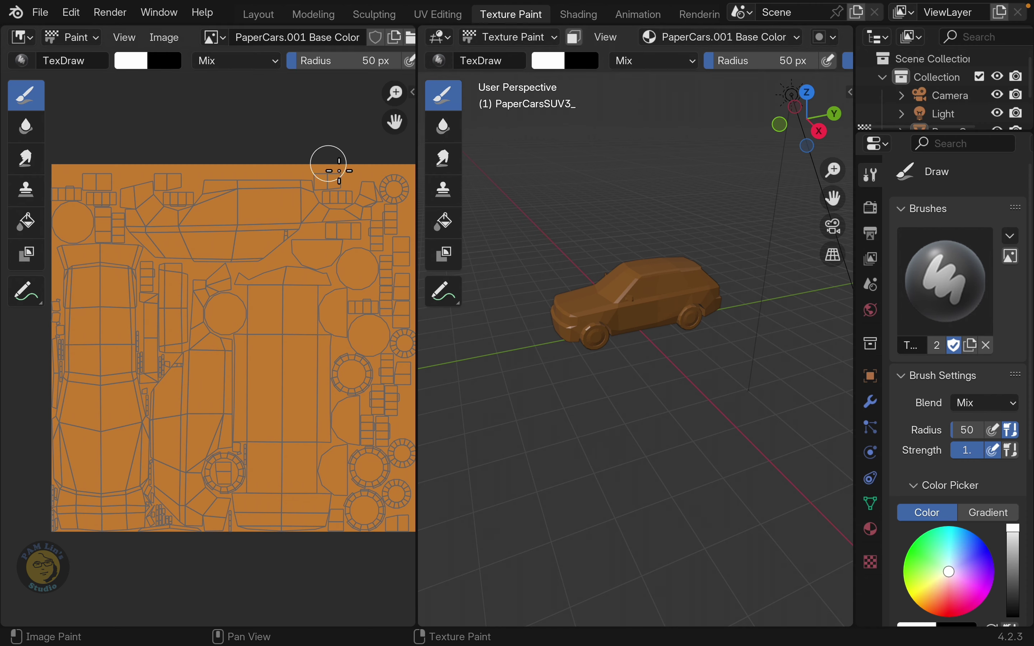
- In the UV Editing workspace, export the car's UV layout as the PNG image _car_baseUV.png in the papercar folder
click(454, 20)
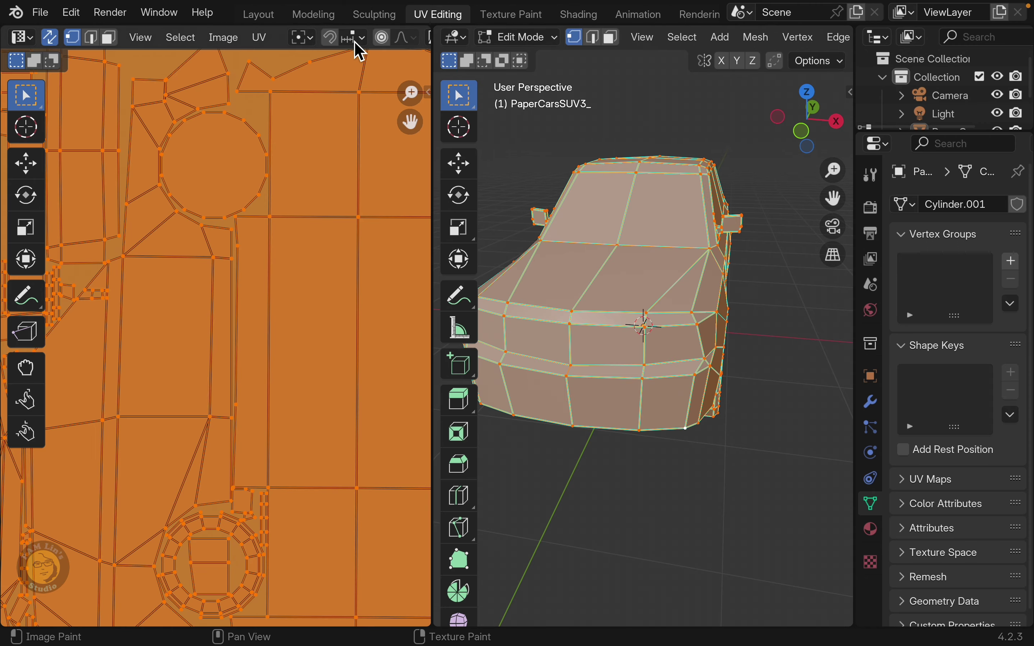
click(259, 40)
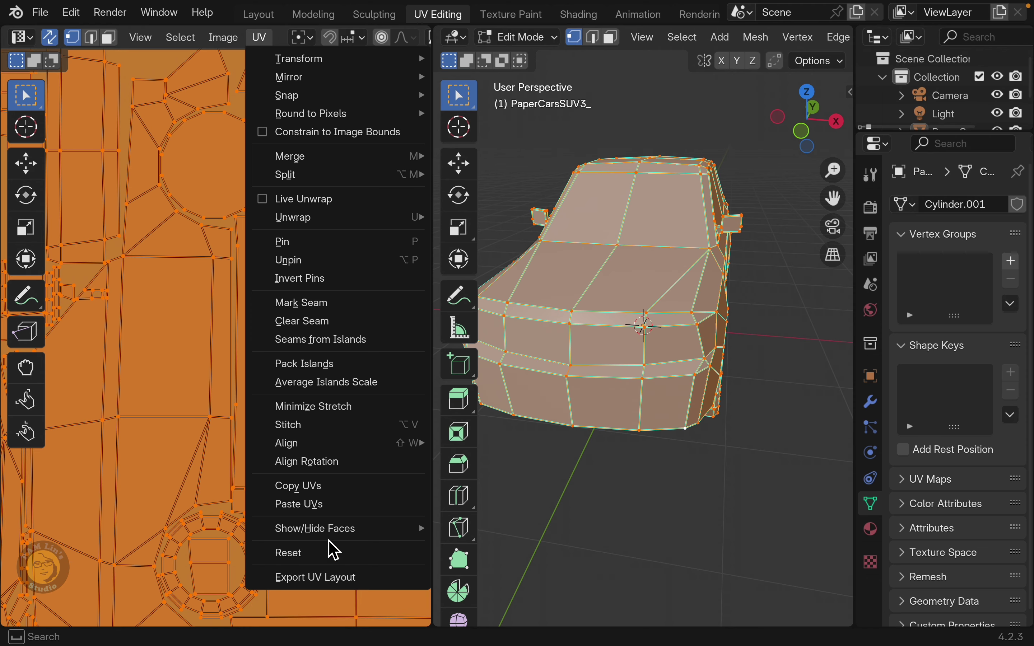
click(221, 38)
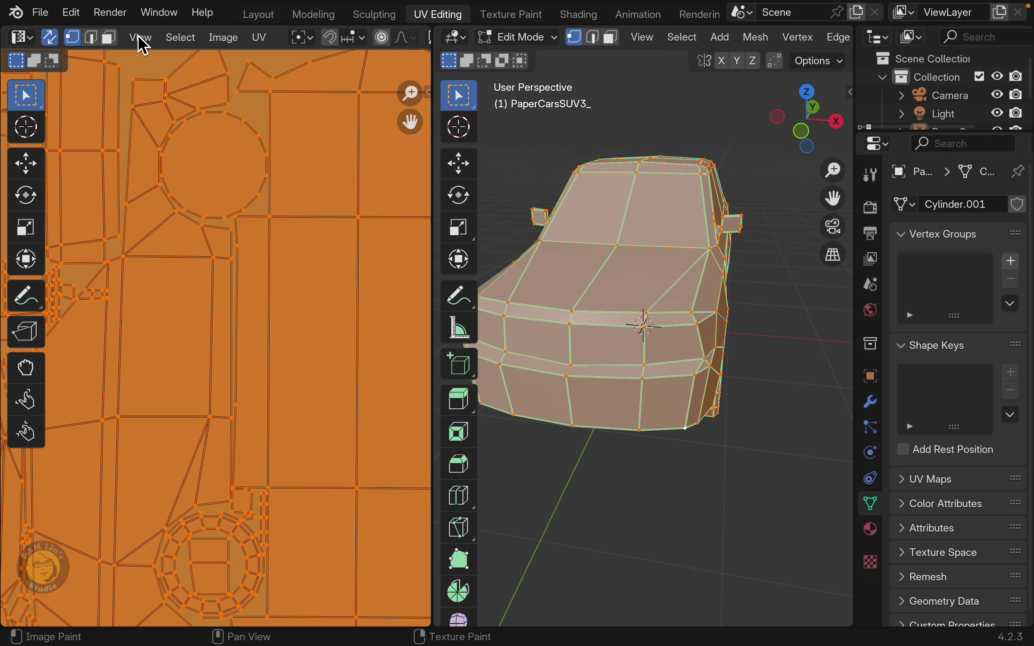
click(91, 38)
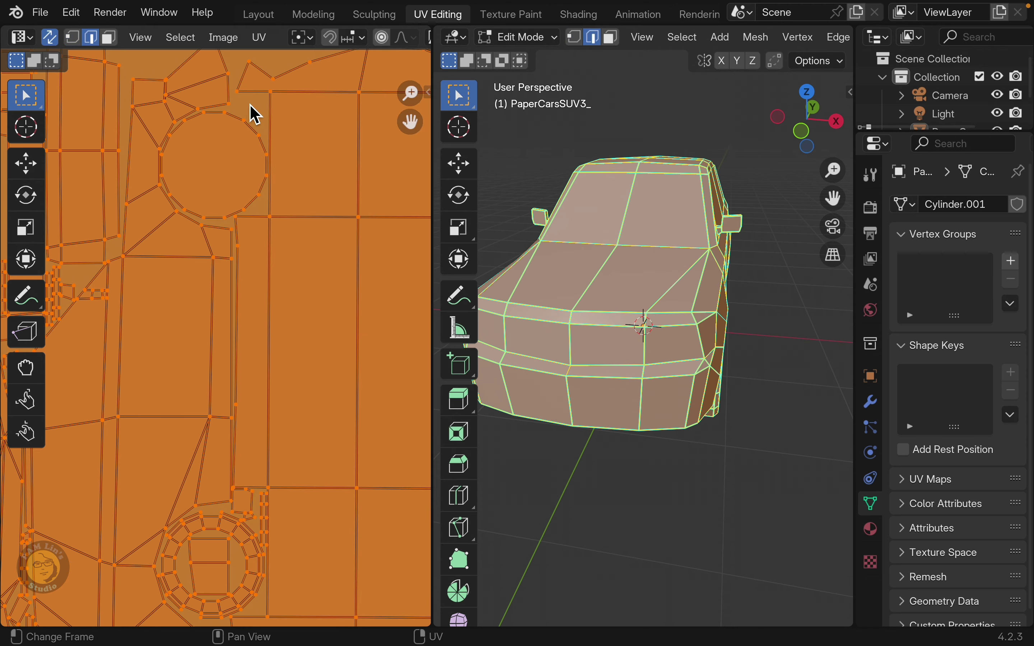
click(261, 39)
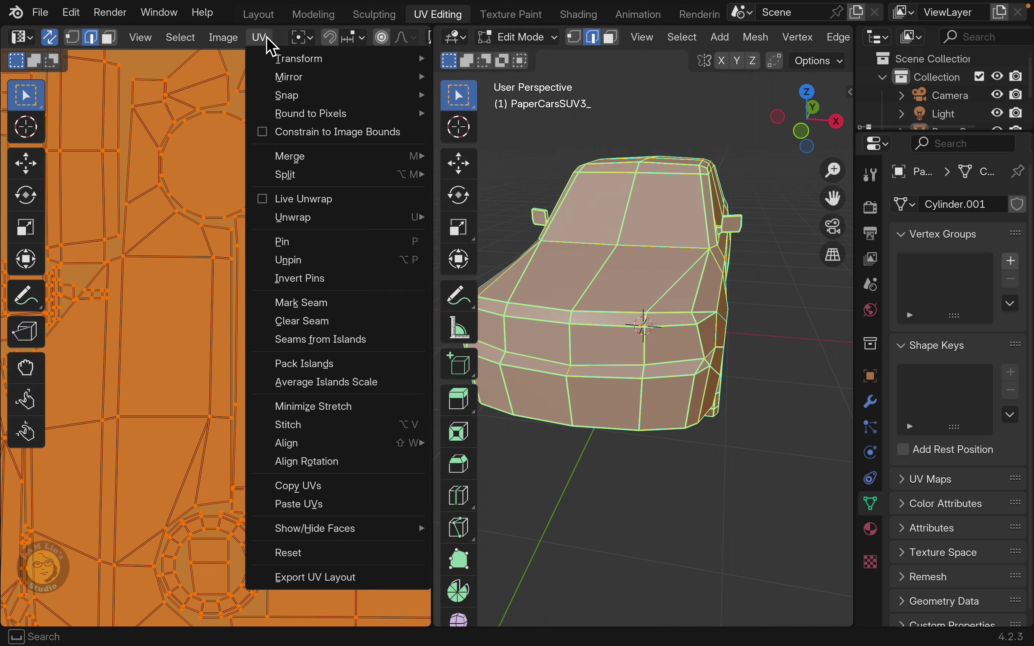
click(323, 579)
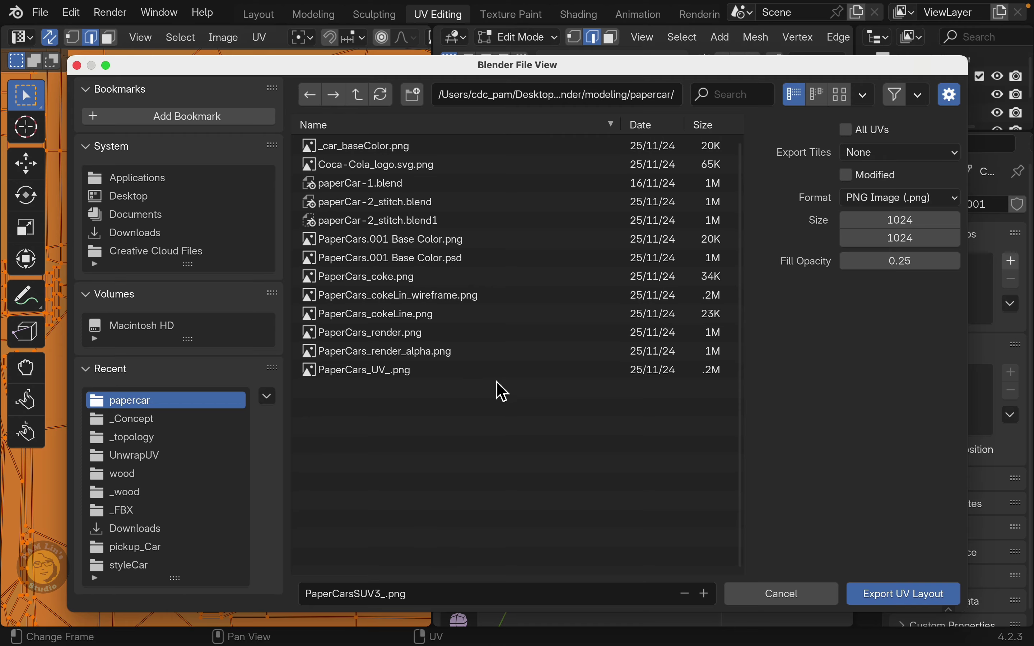
click(356, 148)
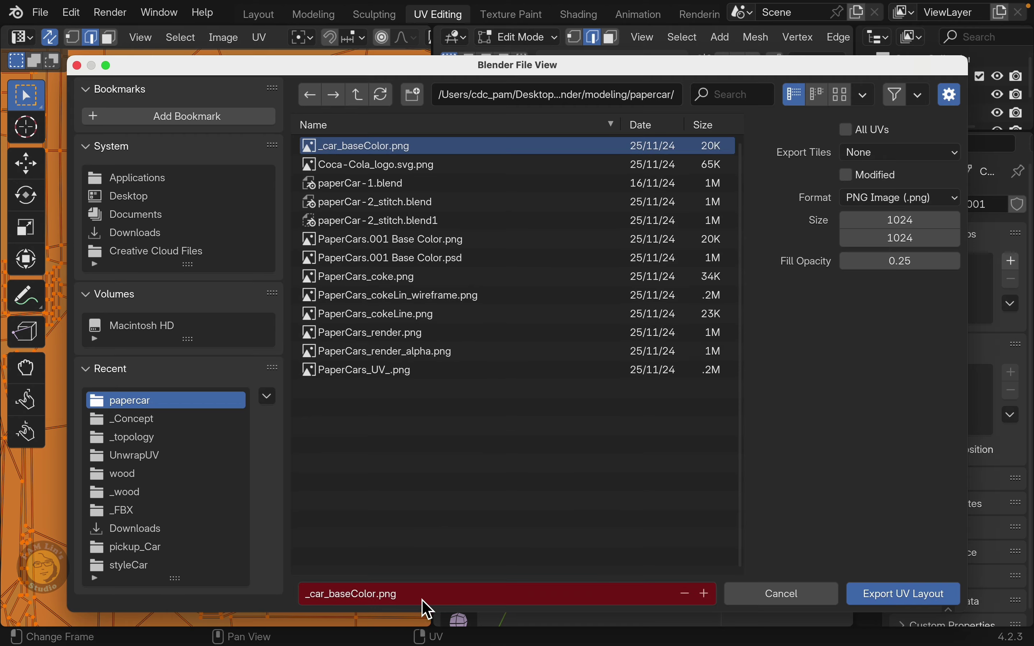
click(375, 601)
click(375, 596)
key(Return)
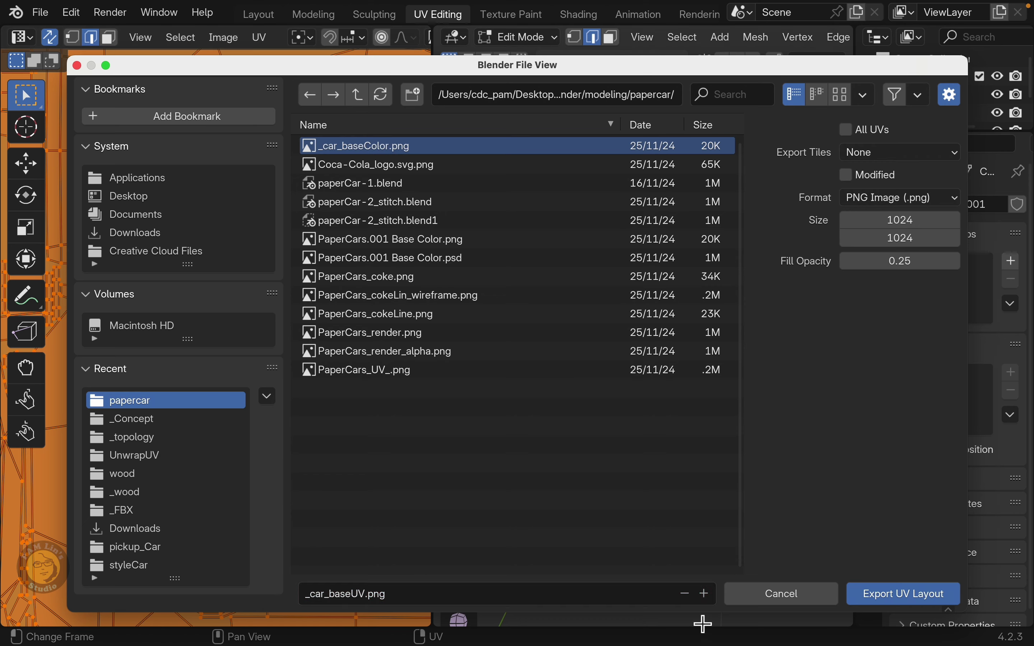
click(889, 597)
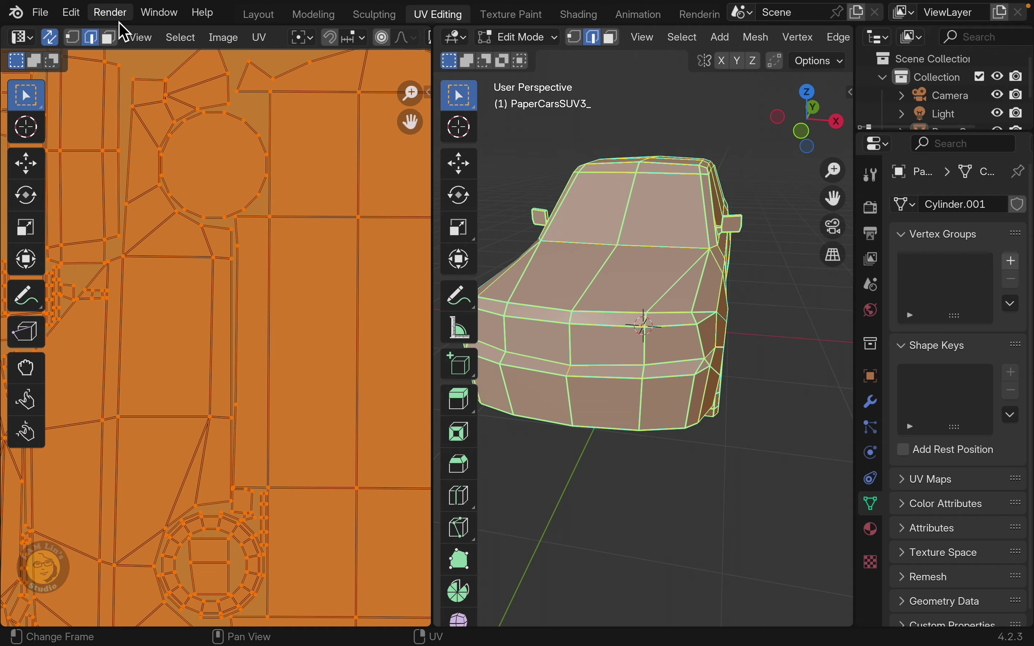
- Switch to Photoshop and open _car_baseColor.png and _car_baseUV.png together from the papercar folder
key(super+Tab)
key(super+Tab)
key(super+Tab)
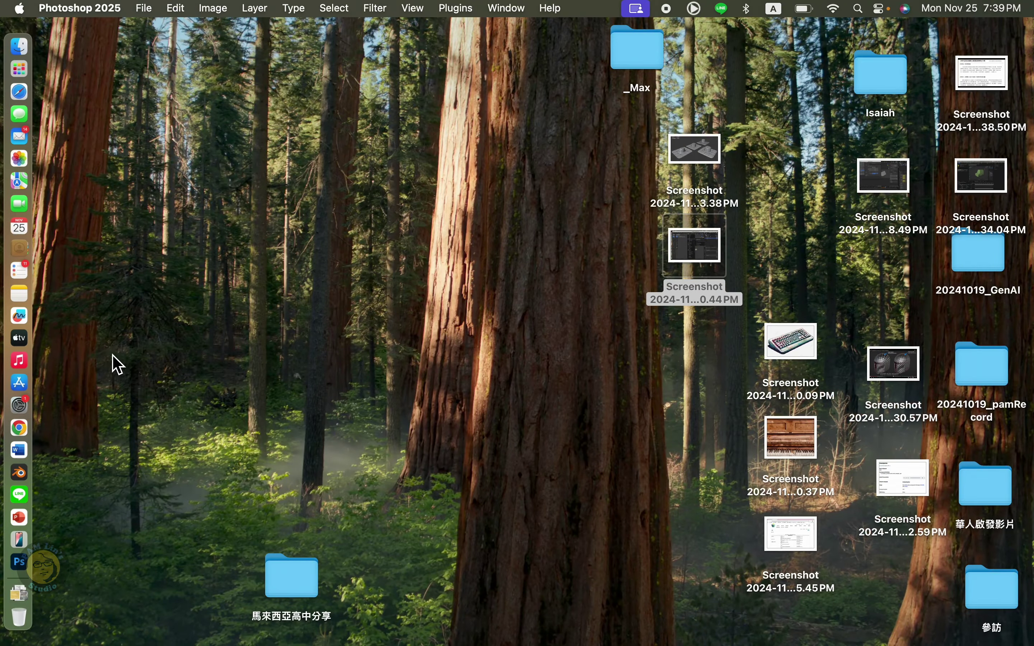
click(20, 562)
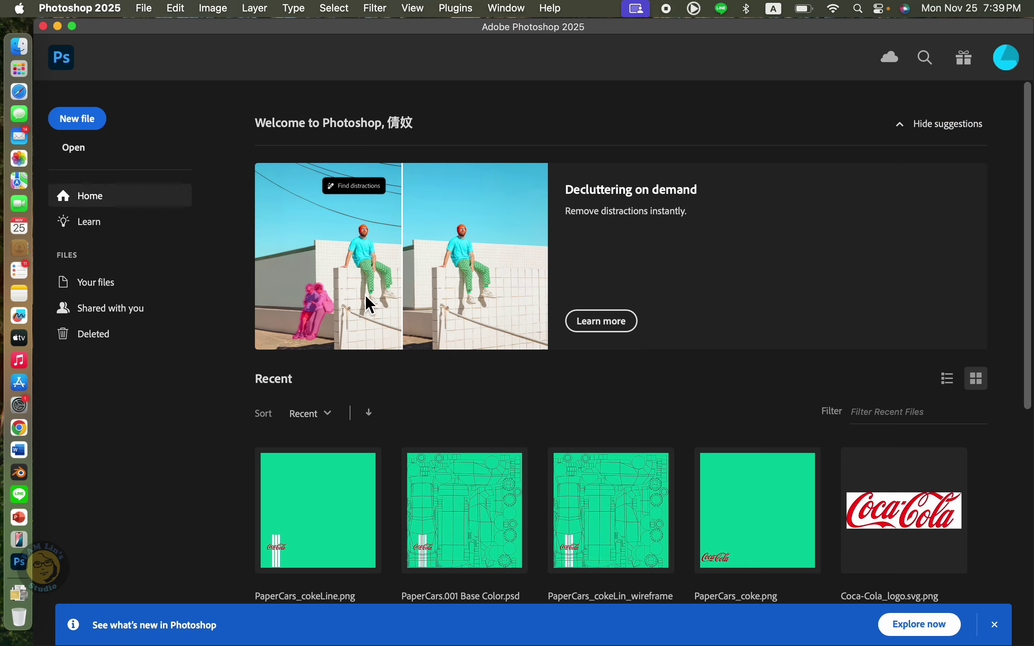
click(81, 150)
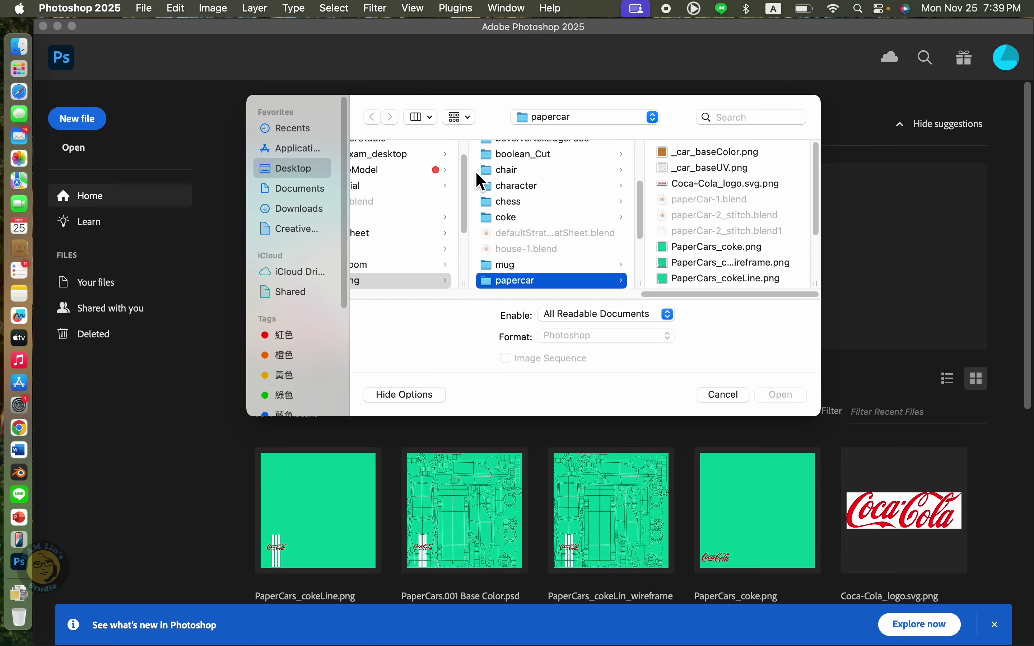
click(699, 153)
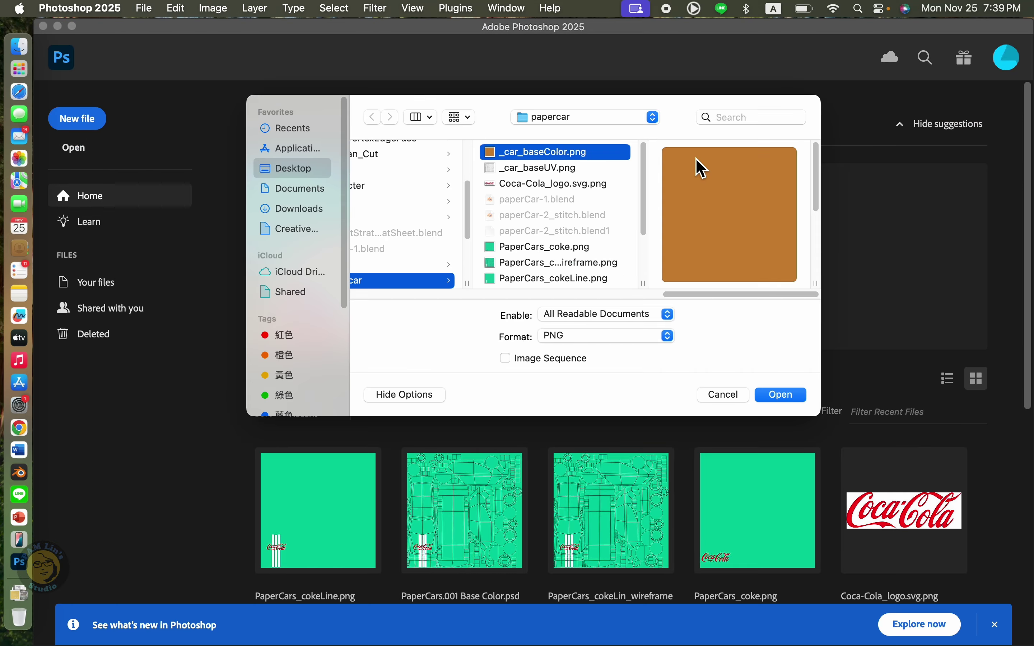
shift+click(539, 168)
click(787, 396)
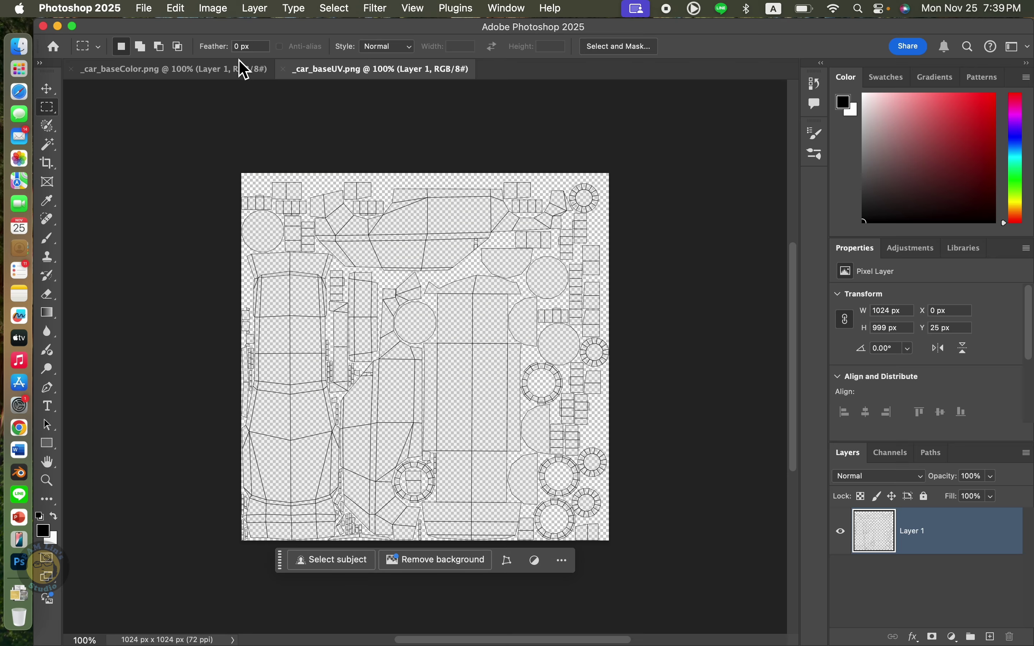
- Copy the UV wireframe from _car_baseUV.png and paste it into _car_baseColor.png as a layer above the orange fill
click(241, 72)
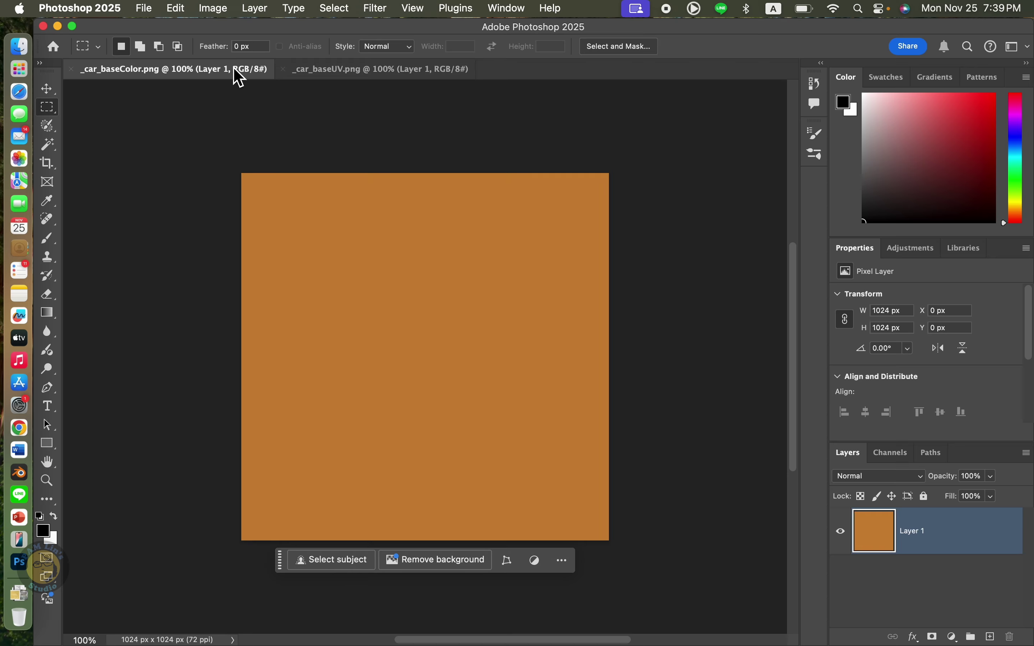
click(319, 80)
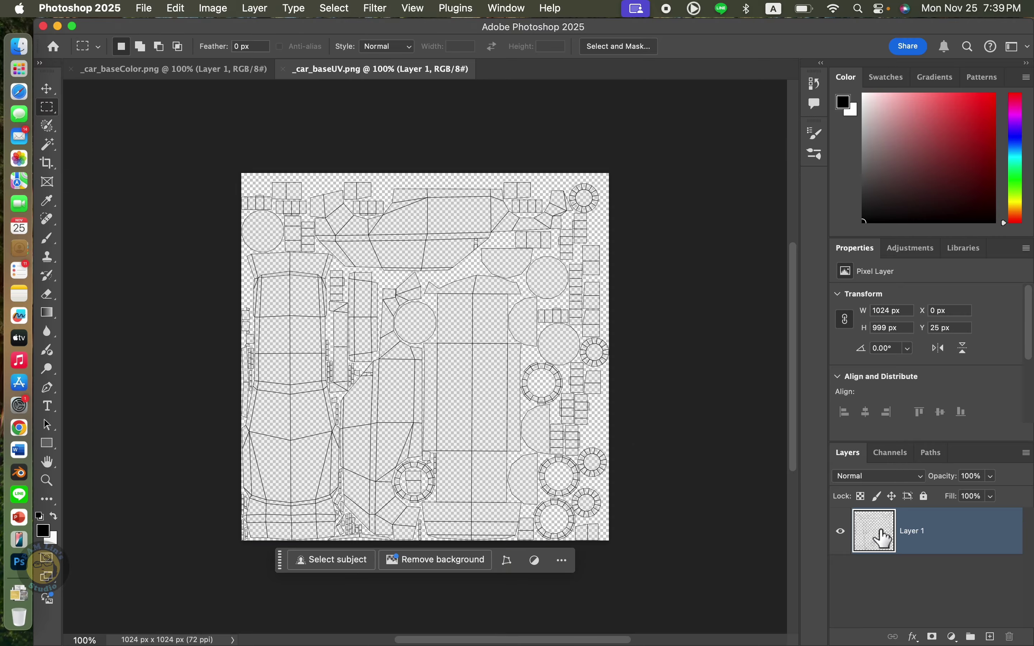
super+click(882, 537)
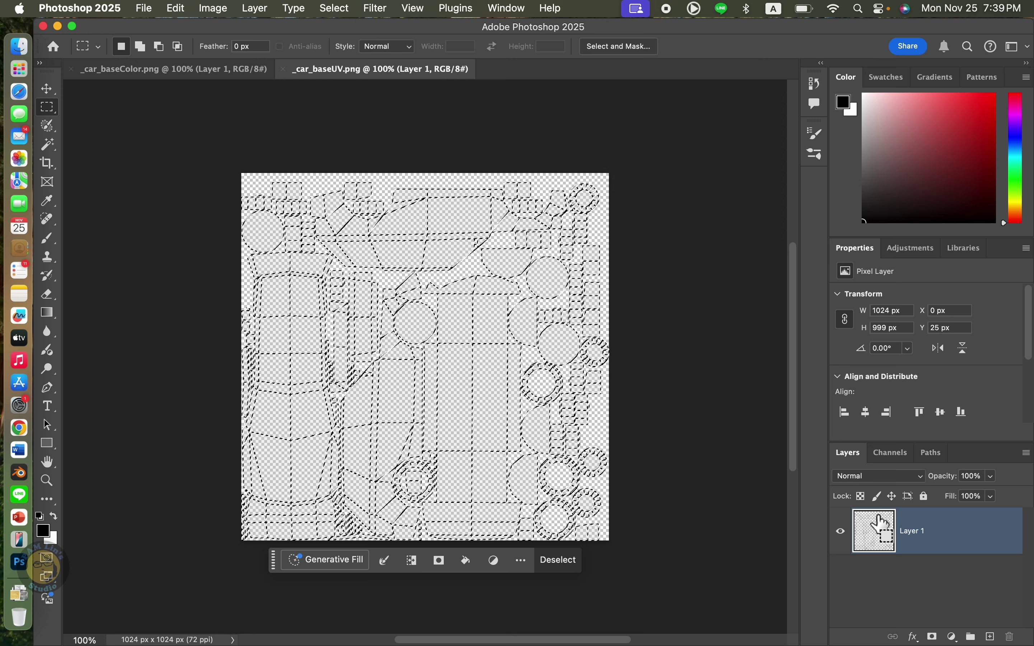
click(250, 70)
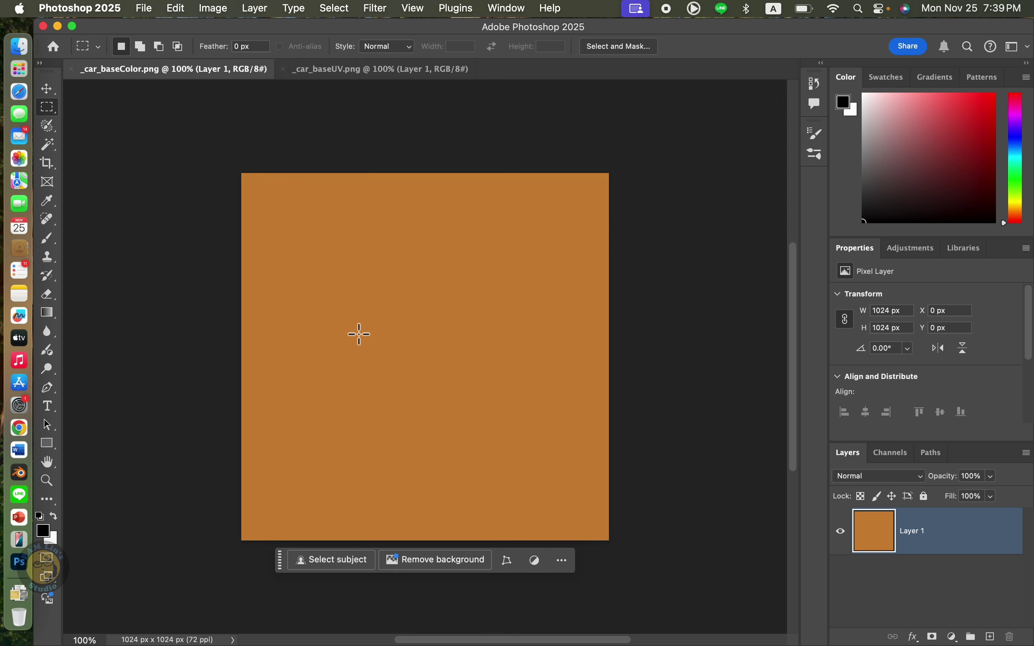
key(super+v)
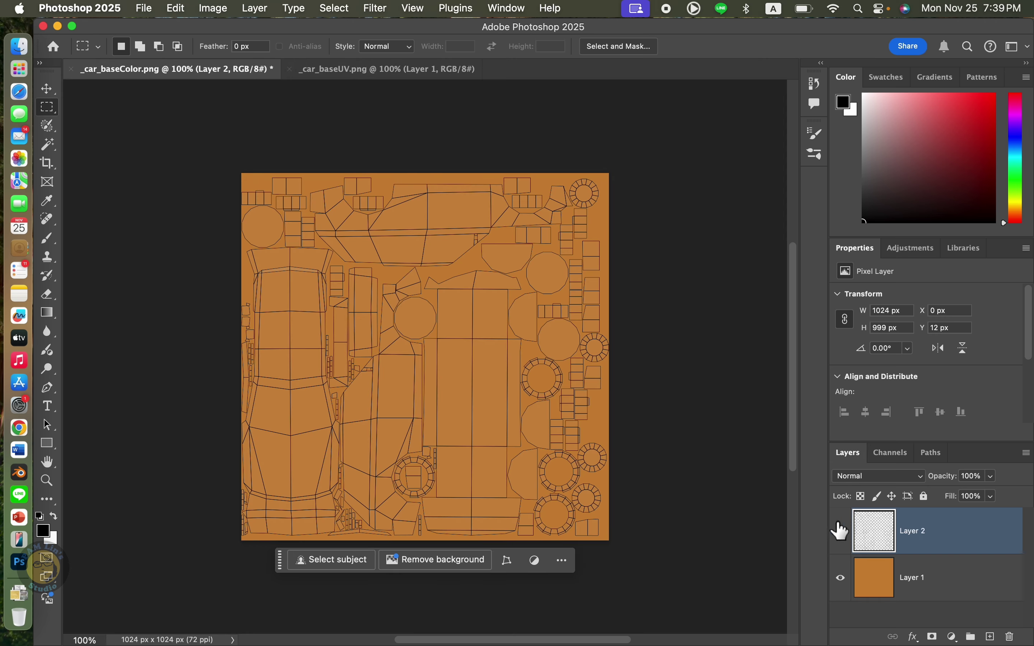
- Open the logo image Coca-Cola_logo.svg.png from the papercar folder
click(146, 9)
click(152, 40)
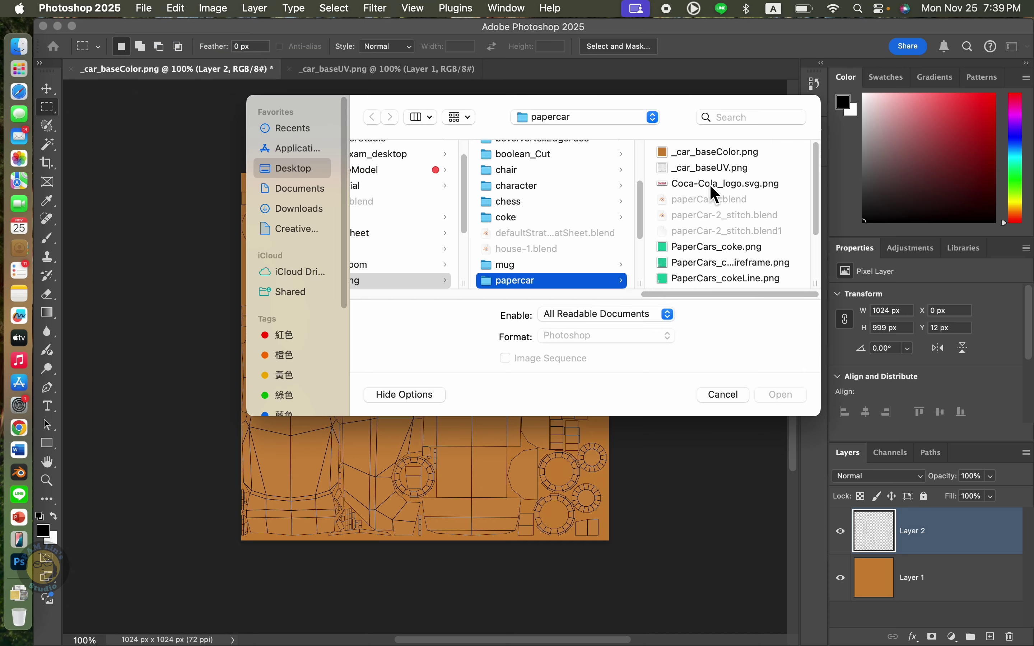
click(712, 188)
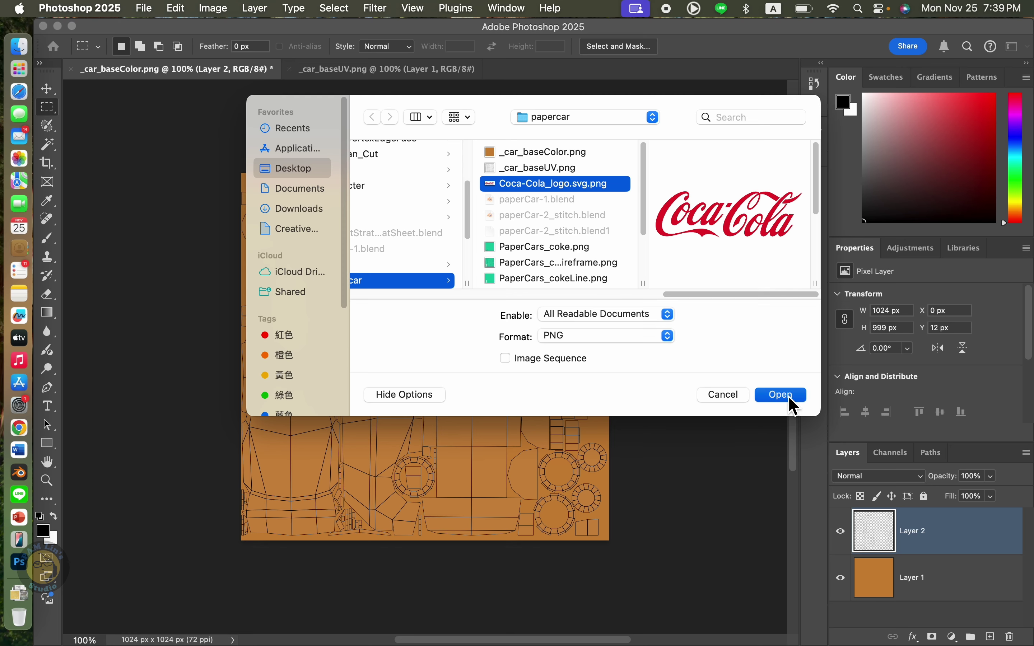
click(782, 395)
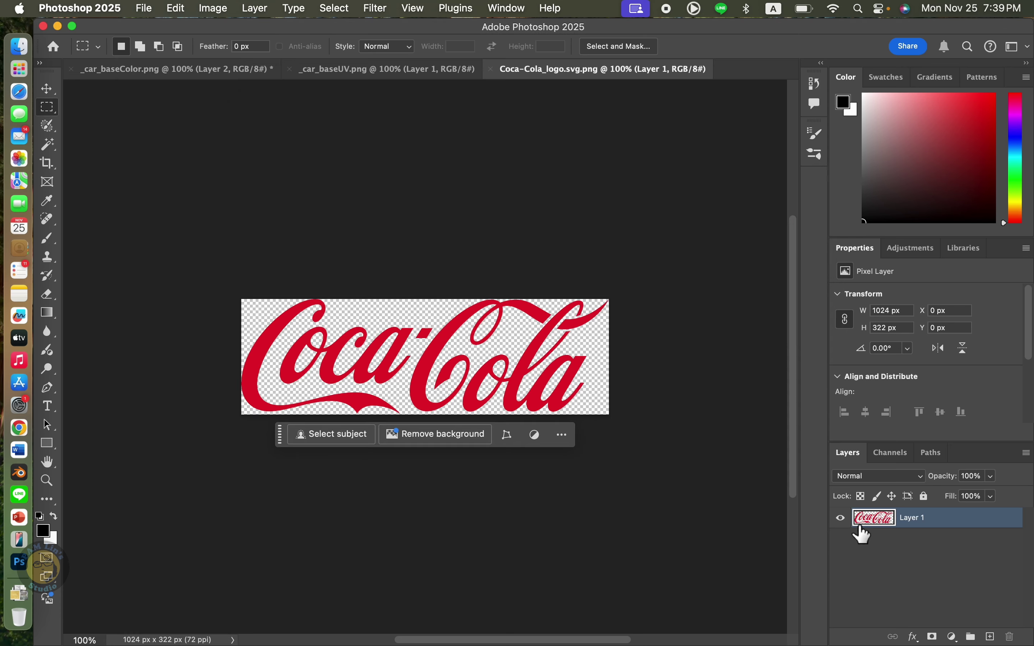
- Paste the Coca-Cola logo into _car_baseColor.png between the orange layer and the UV wireframe, adding a blank layer above the orange one
click(243, 71)
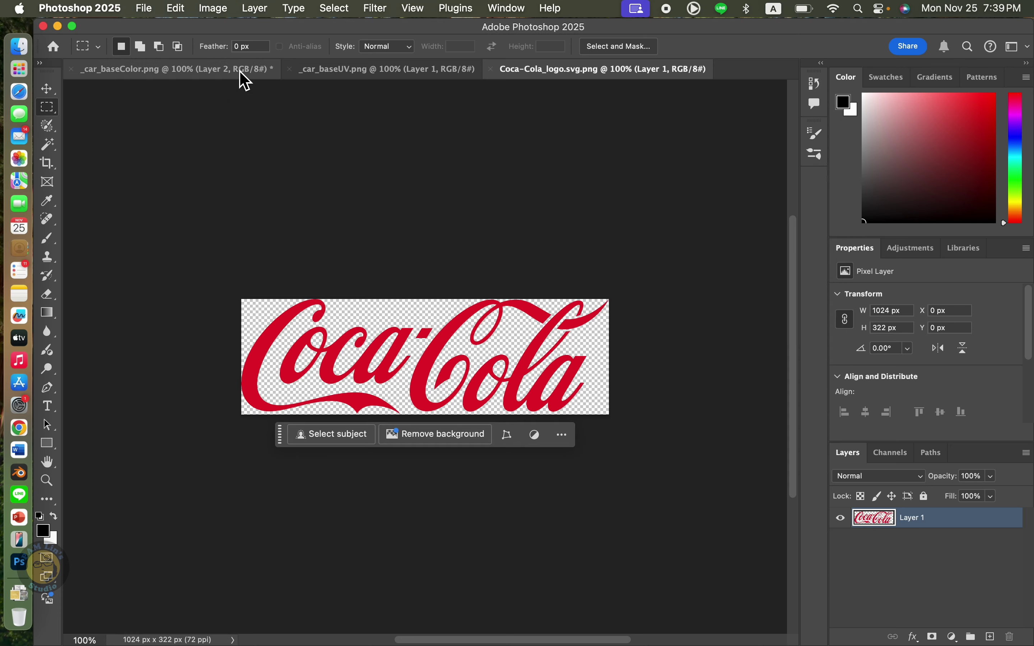
click(923, 594)
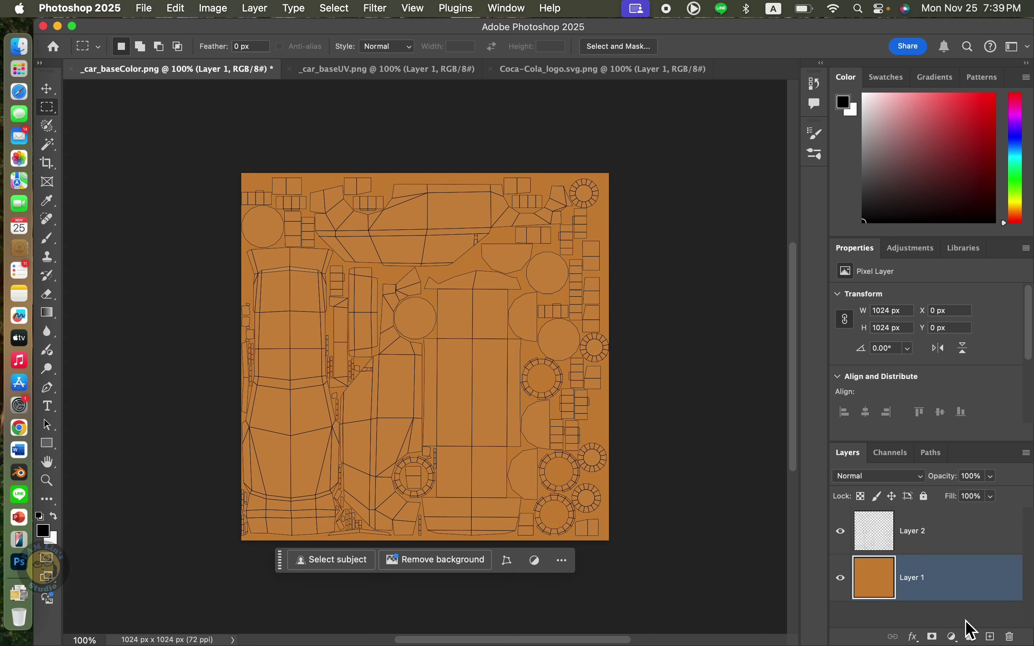
click(992, 637)
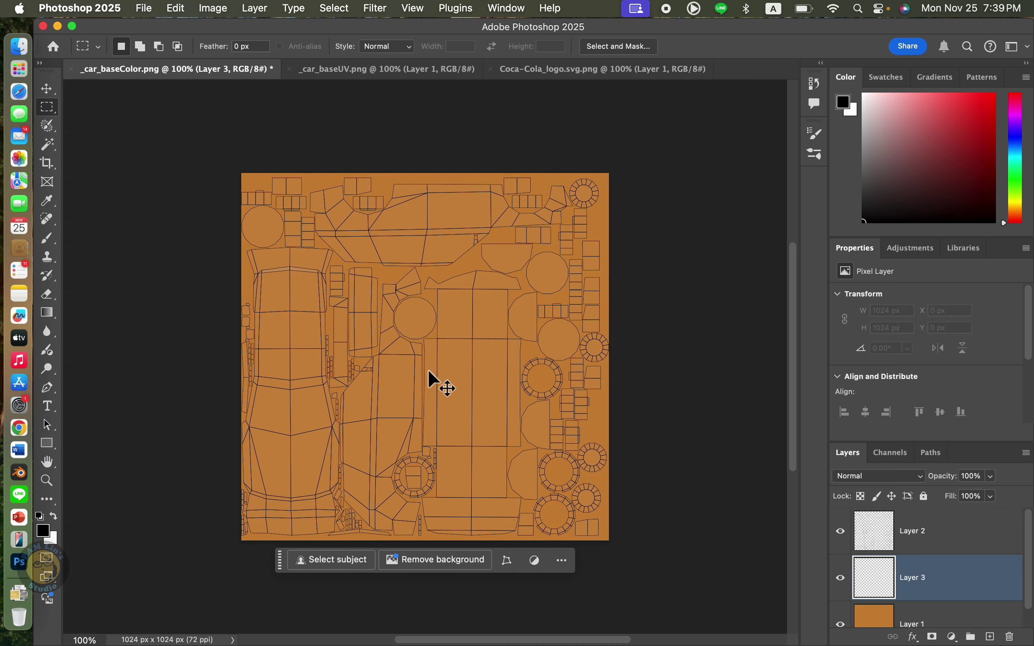
key(super+v)
- Shrink the pasted Coca-Cola logo to about 189 × 47 px and place it on the car hood's UV island
key(super+t)
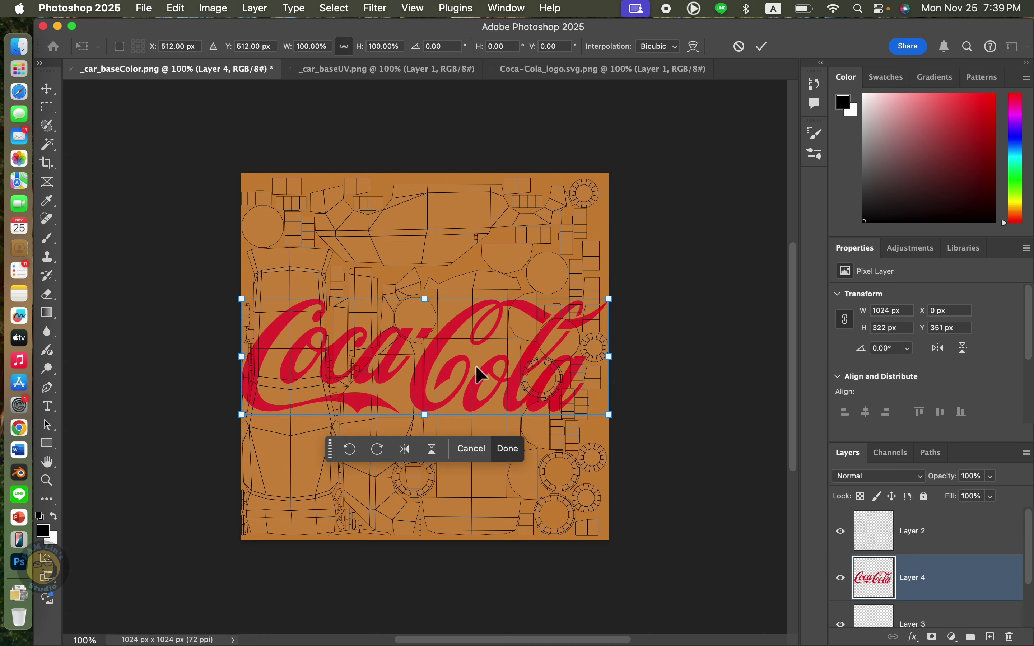
shift+drag(610, 298, 327, 394)
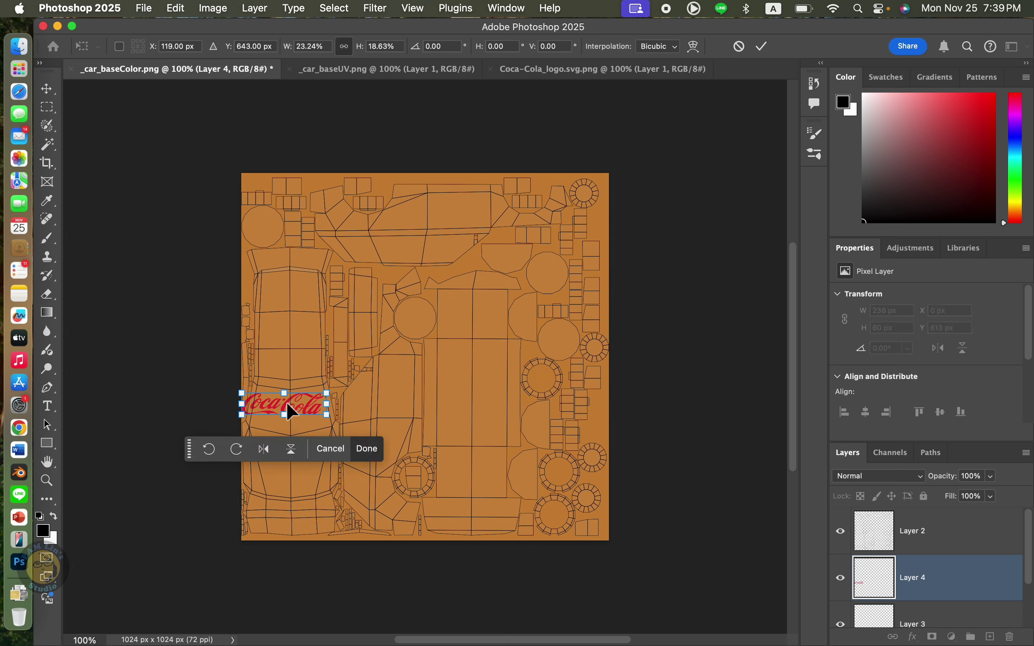
drag(287, 403, 334, 458)
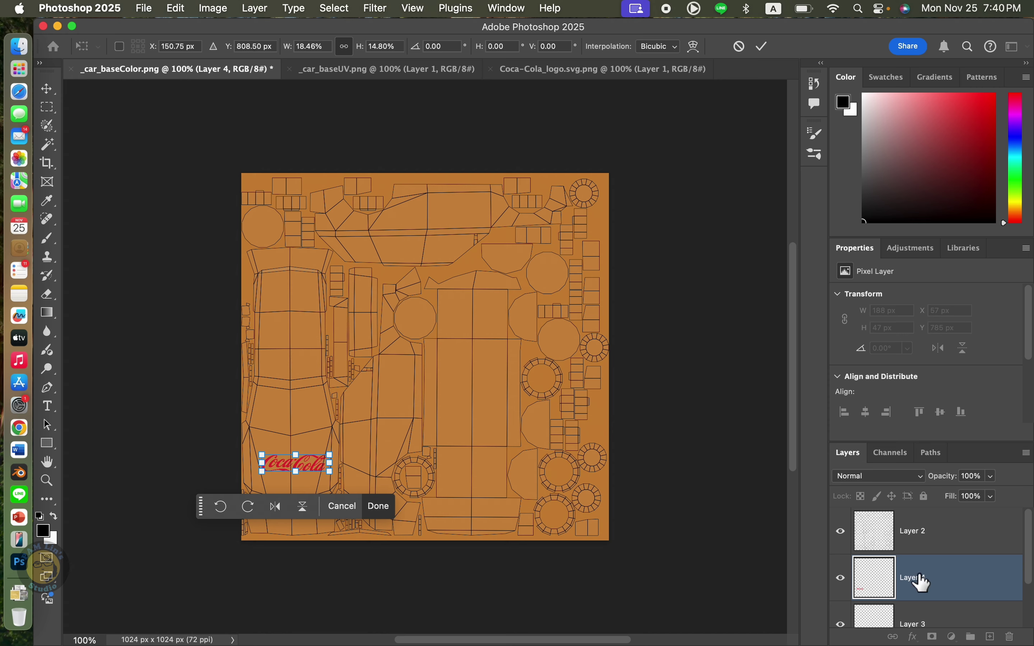
key(Return)
- Add a new blank layer and place it directly below the Coca-Cola logo layer
click(991, 637)
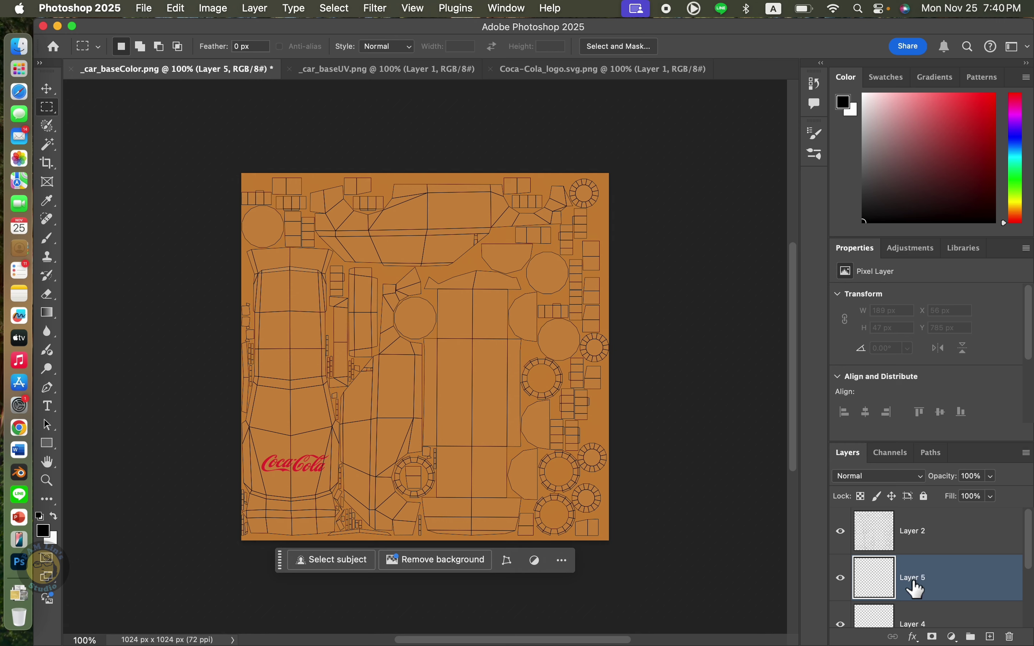
scroll(1031, 569, down, 2)
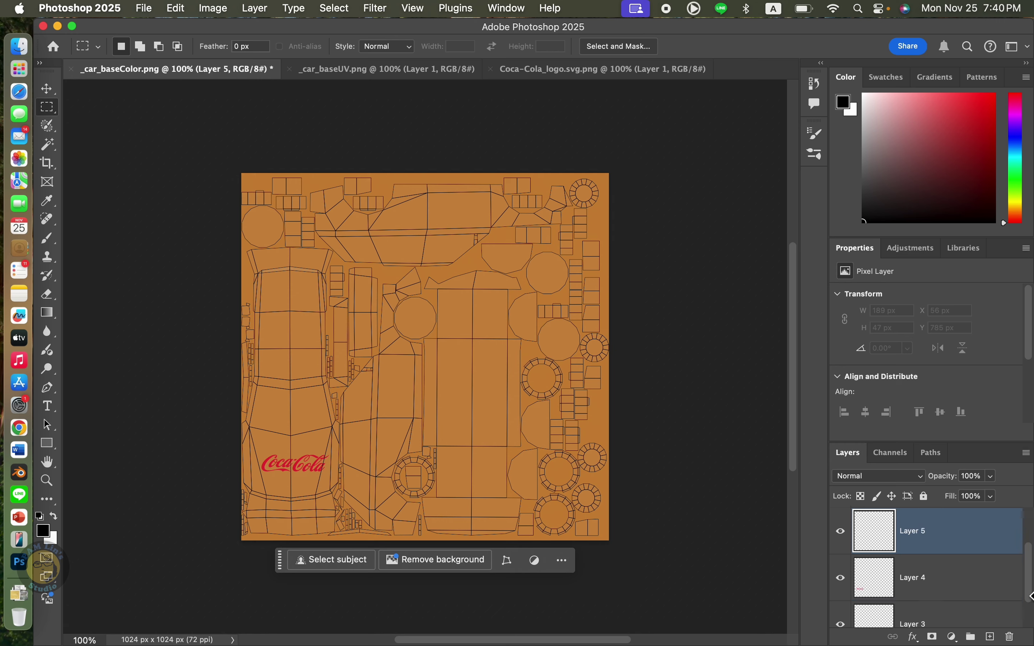
drag(935, 538, 939, 601)
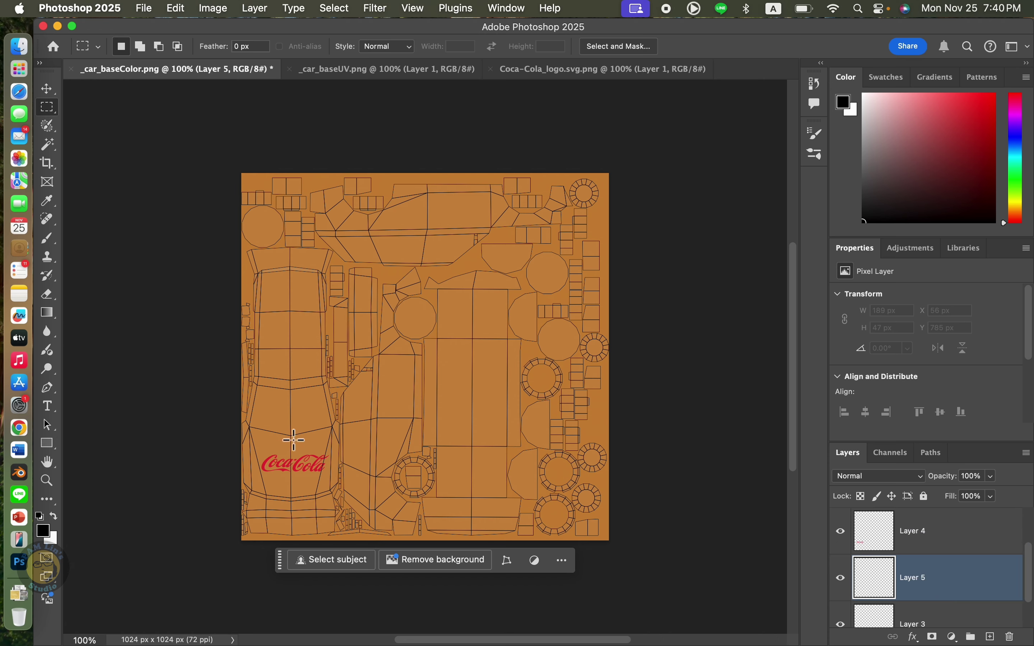
- Marquee-select a narrow vertical strip about 16 × 276 px along the centre line from the hood down to the bumper
drag(291, 435, 295, 535)
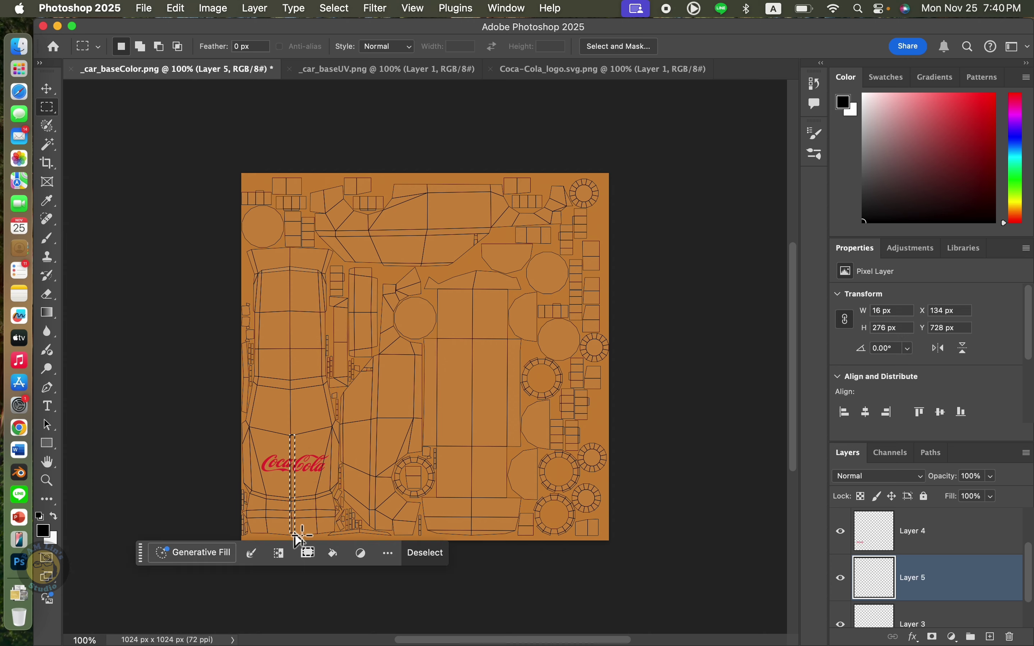
click(47, 480)
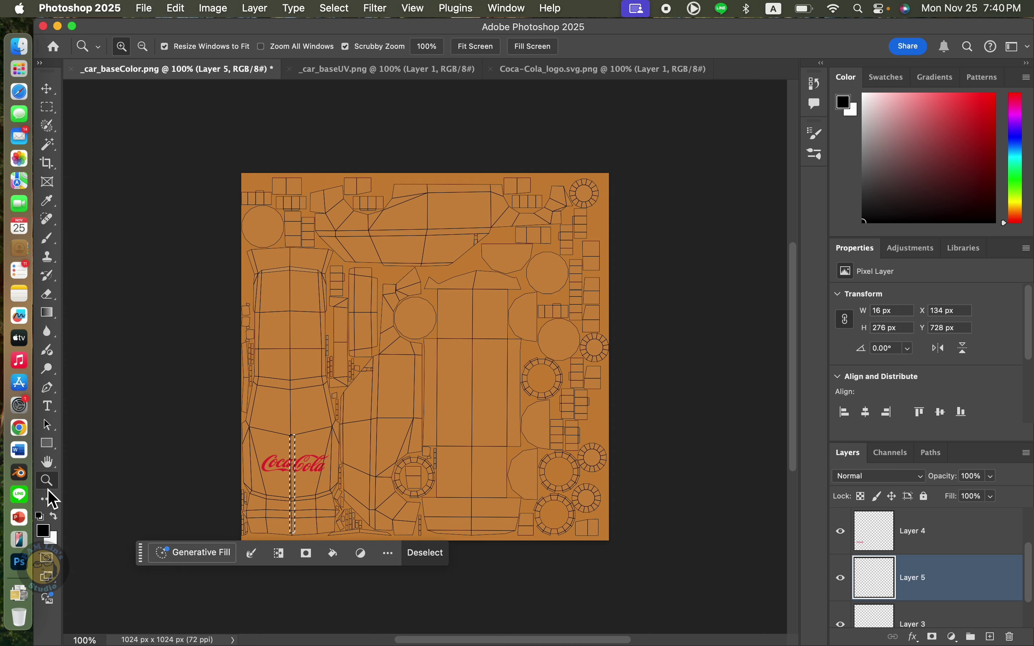
alt+scroll(292, 491, up, 3)
alt+scroll(292, 491, up, 4)
alt+scroll(344, 515, down, 2)
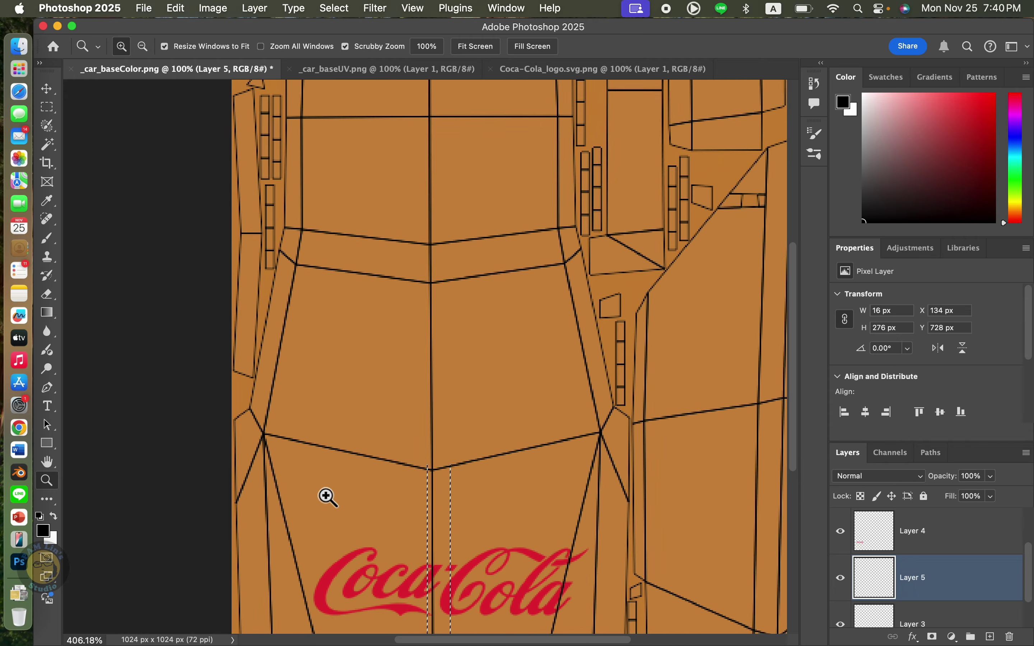
drag(470, 543, 463, 301)
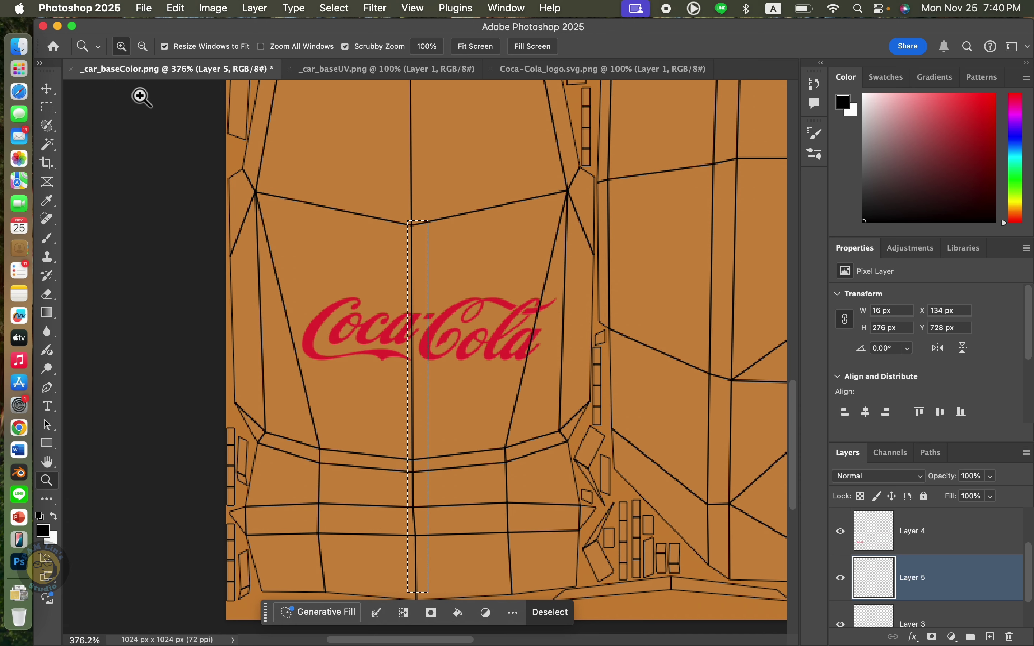
- Shift the strip selection onto the hood's centre line and fill it with the white background color
click(48, 108)
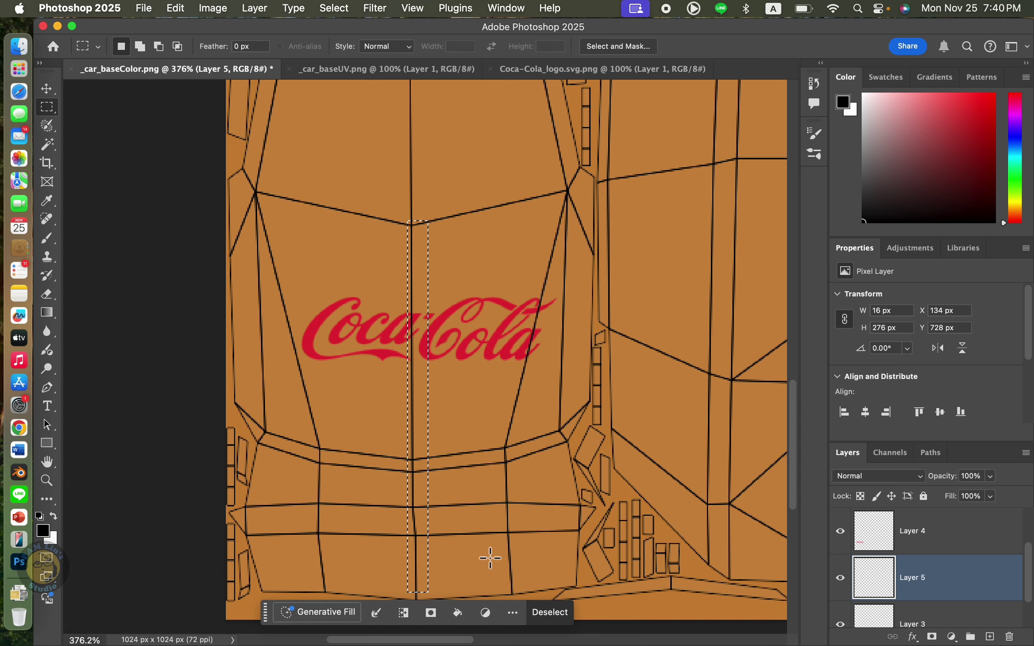
drag(418, 574, 410, 575)
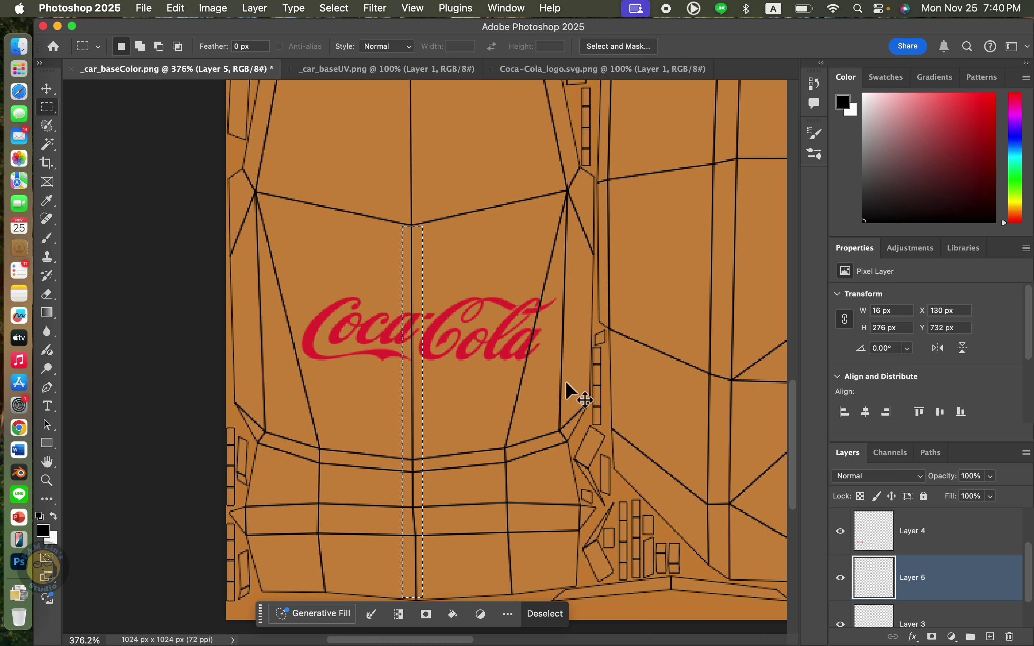
key(super+BackSpace)
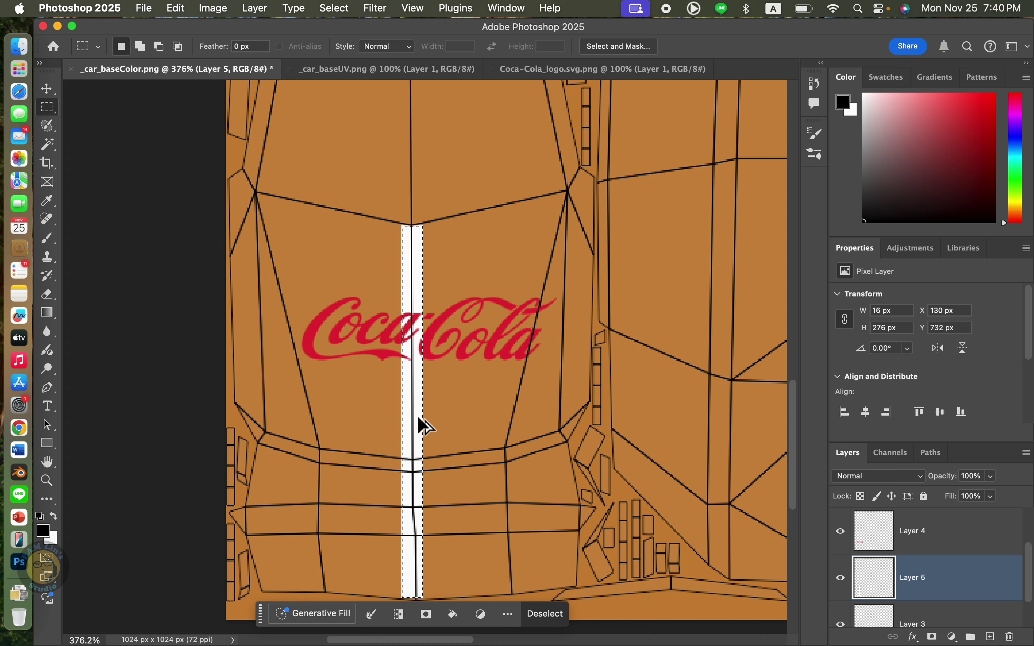
- Duplicate the white centre stripe to both sides of it, leaving narrow orange gaps between the three stripes
alt+super+drag(417, 415, 382, 418)
super+click(450, 422)
key(super+z)
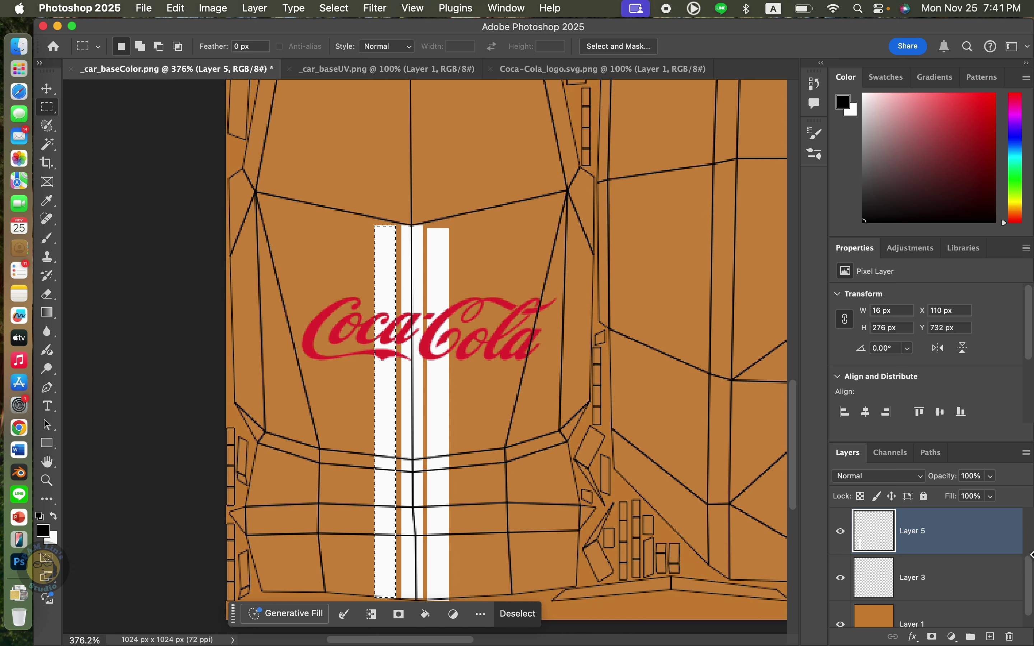
- Merge all visible layers and save the image as _car_texture.png in the papercar folder, PNG format with large file size
drag(1032, 569, 1032, 532)
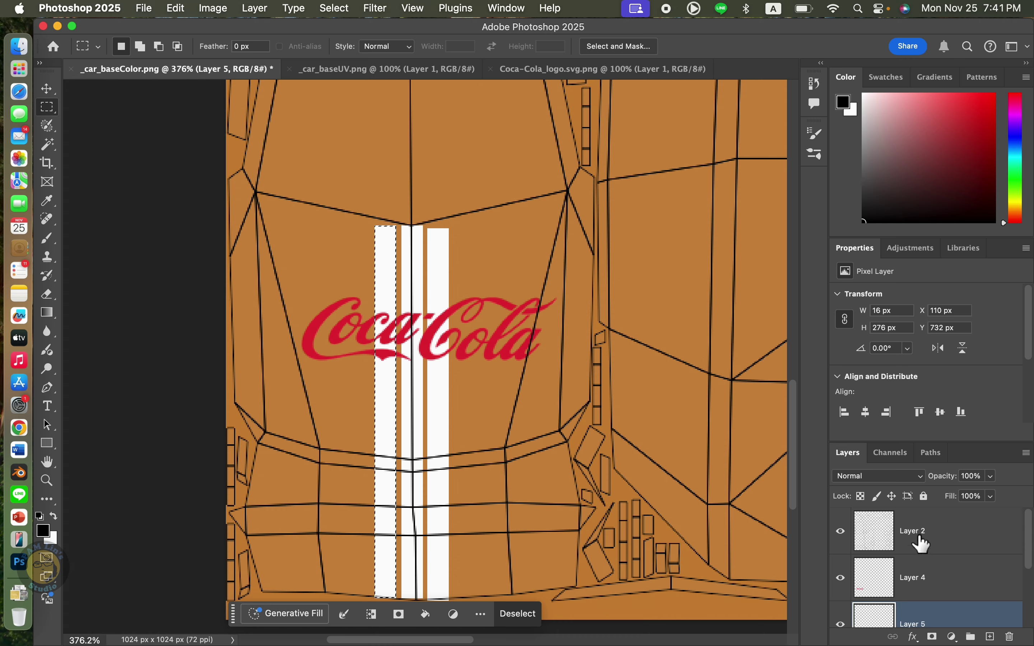
key(super+shift+e)
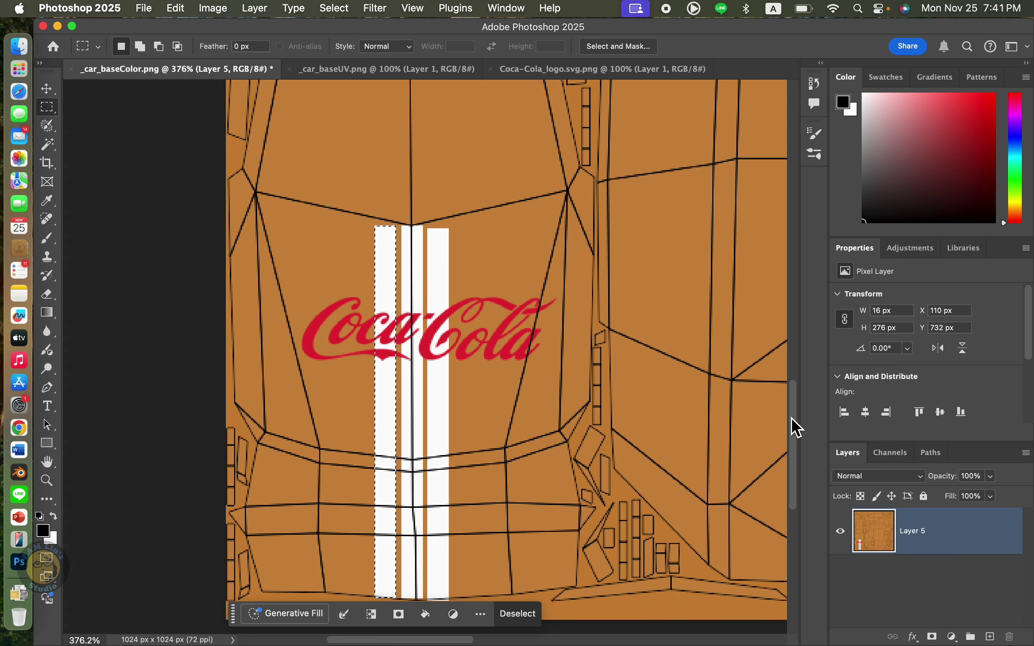
click(145, 8)
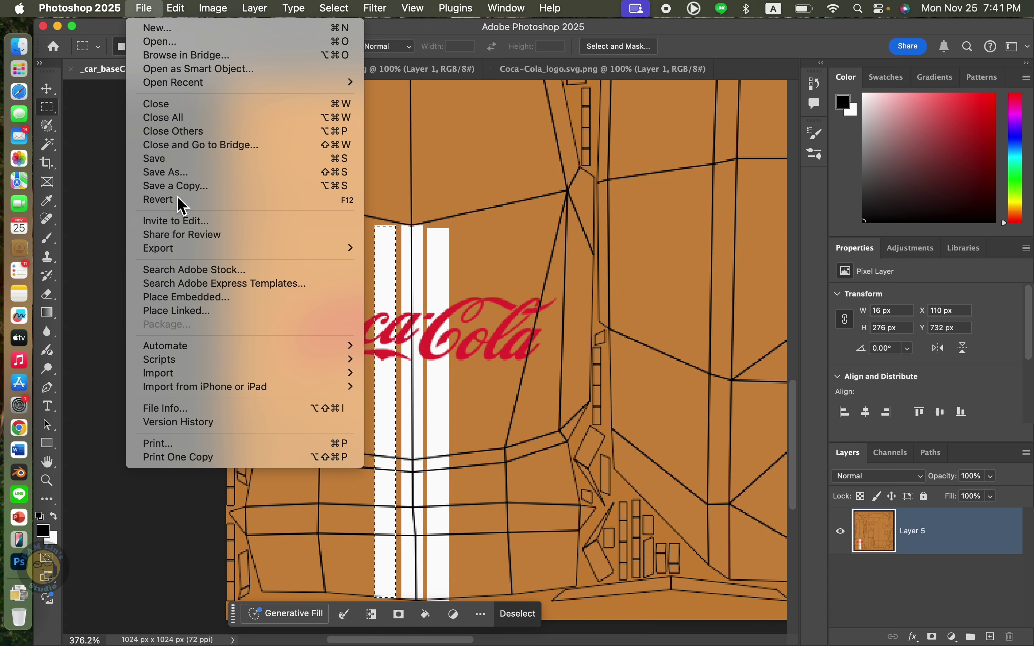
click(189, 173)
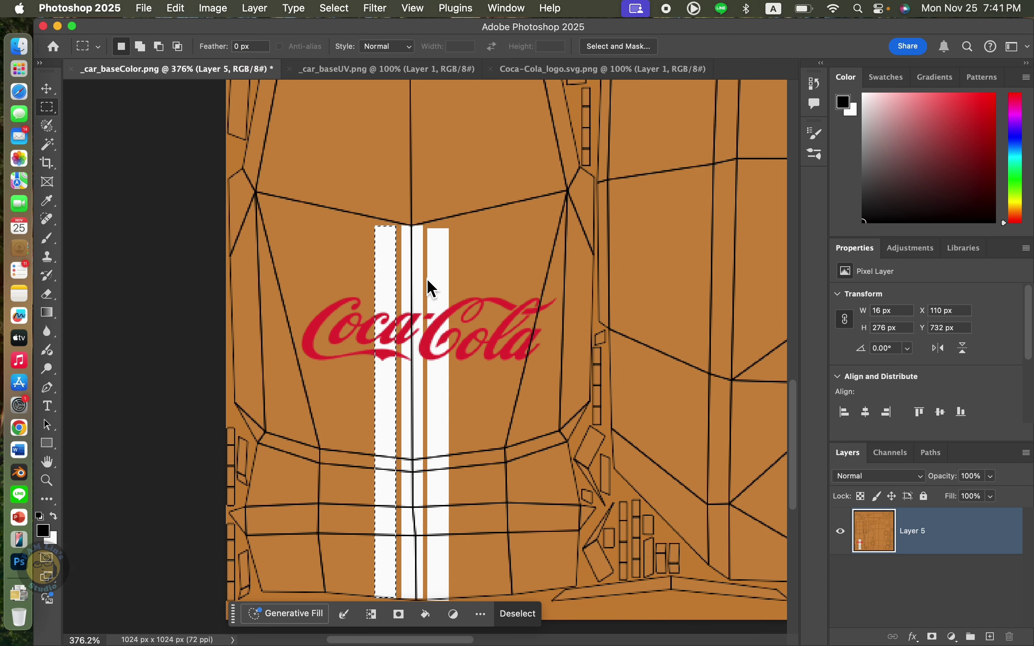
click(495, 246)
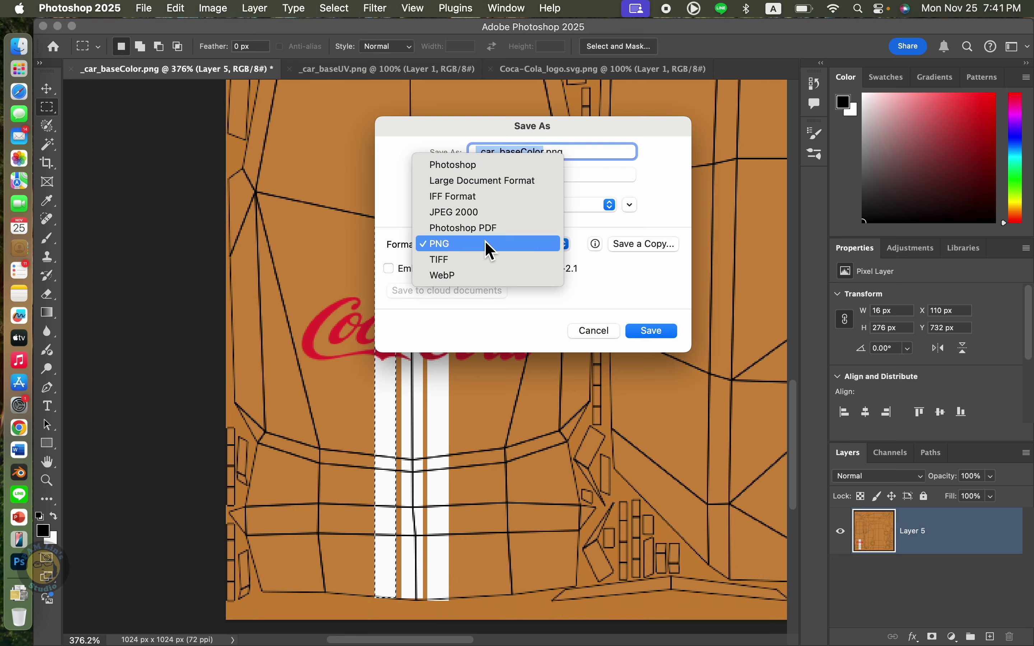
click(566, 276)
click(556, 153)
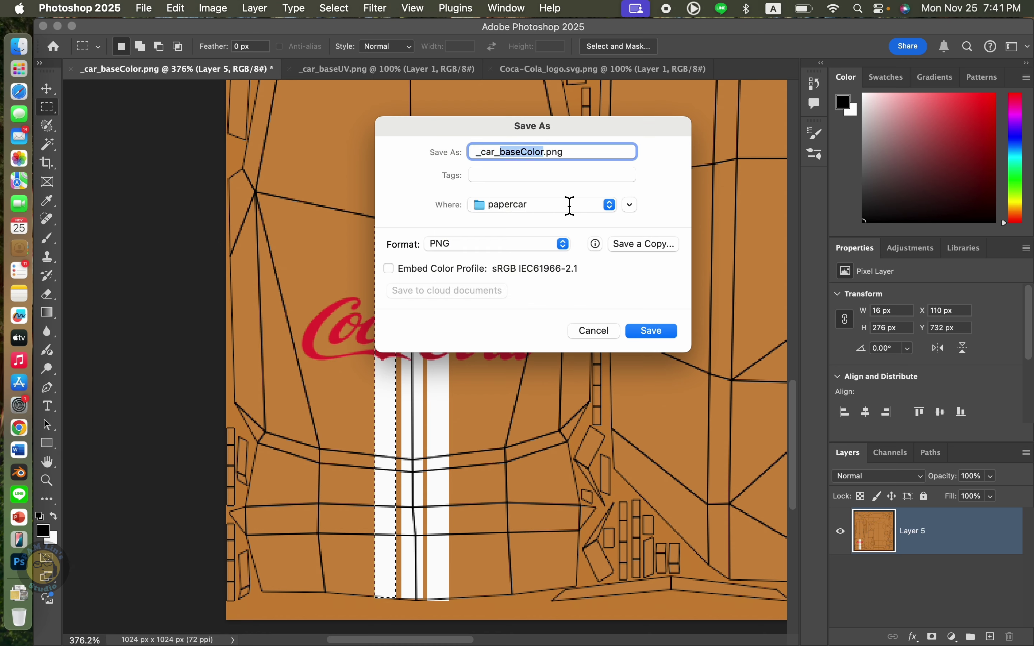
text(textu)
text(re)
key(Return)
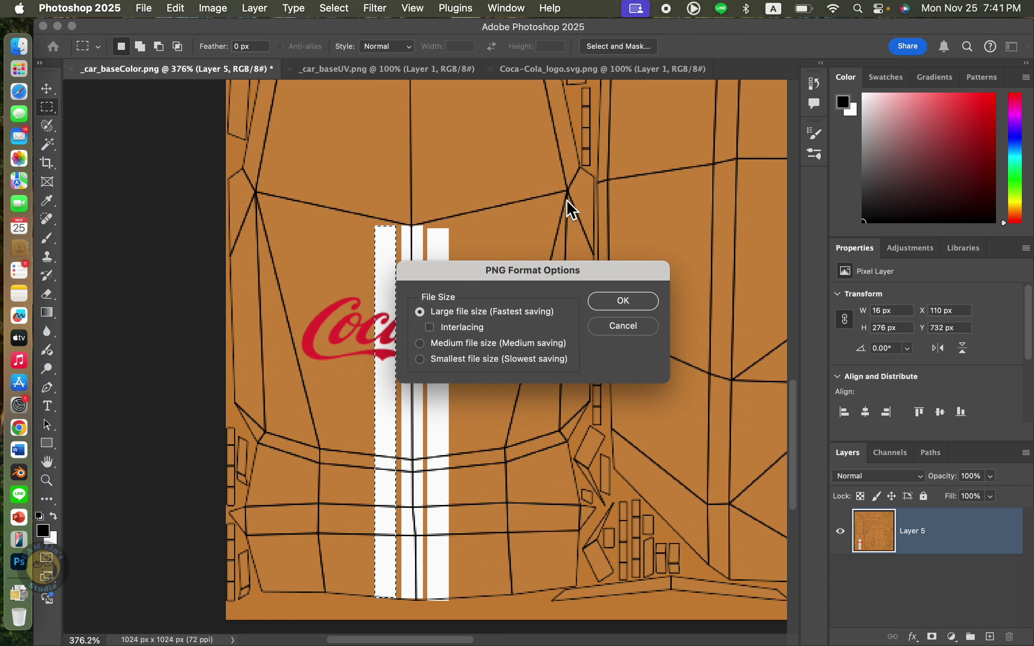
click(625, 301)
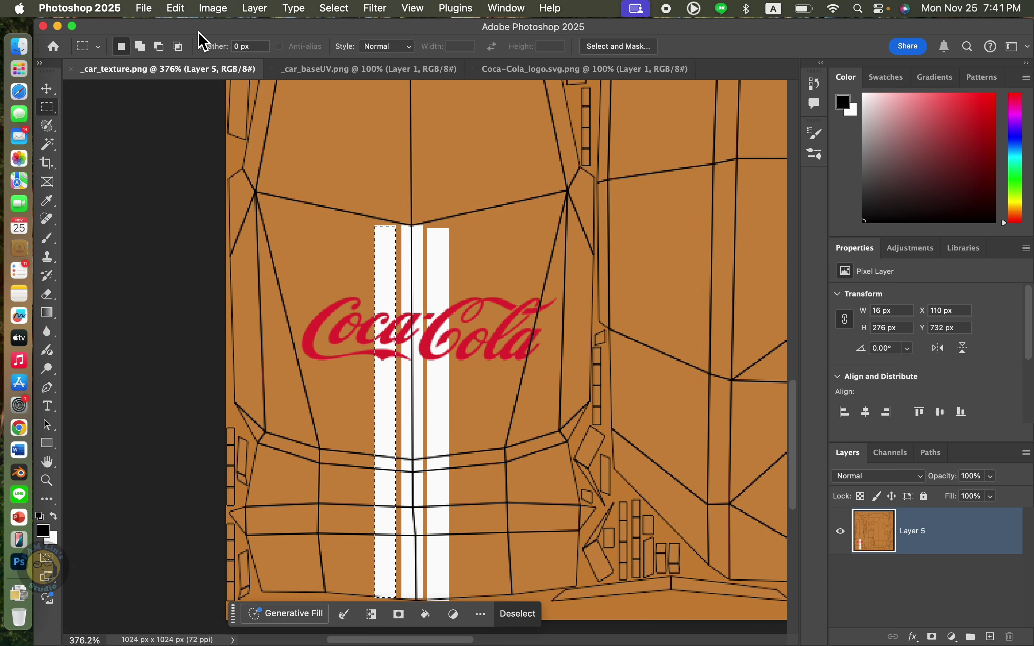
- Close the Photoshop window, switch to Blender and open the Shading workspace
click(43, 27)
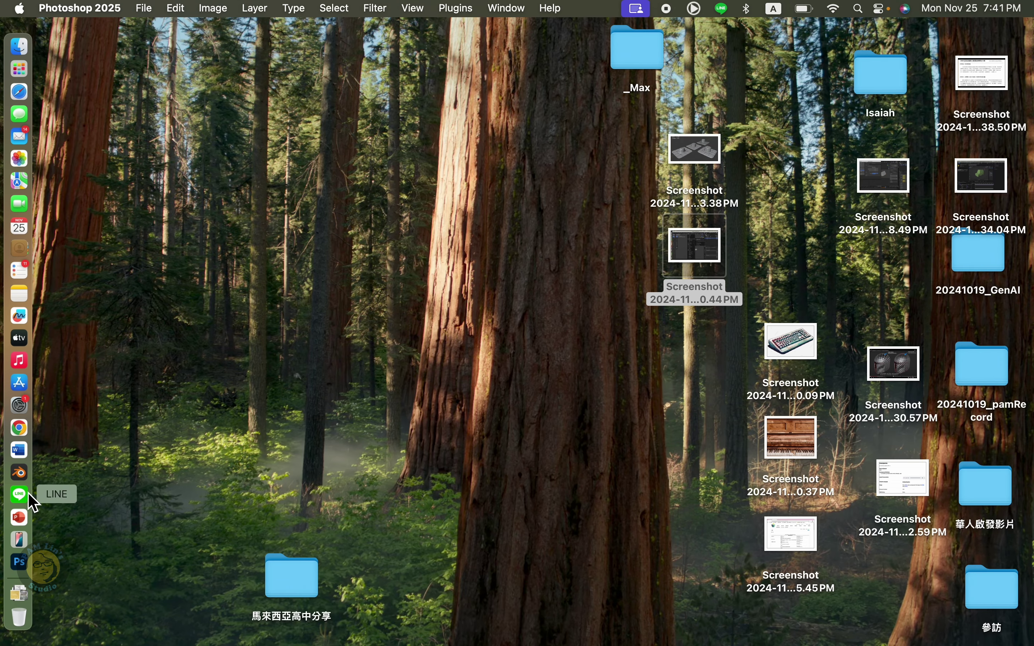
click(19, 472)
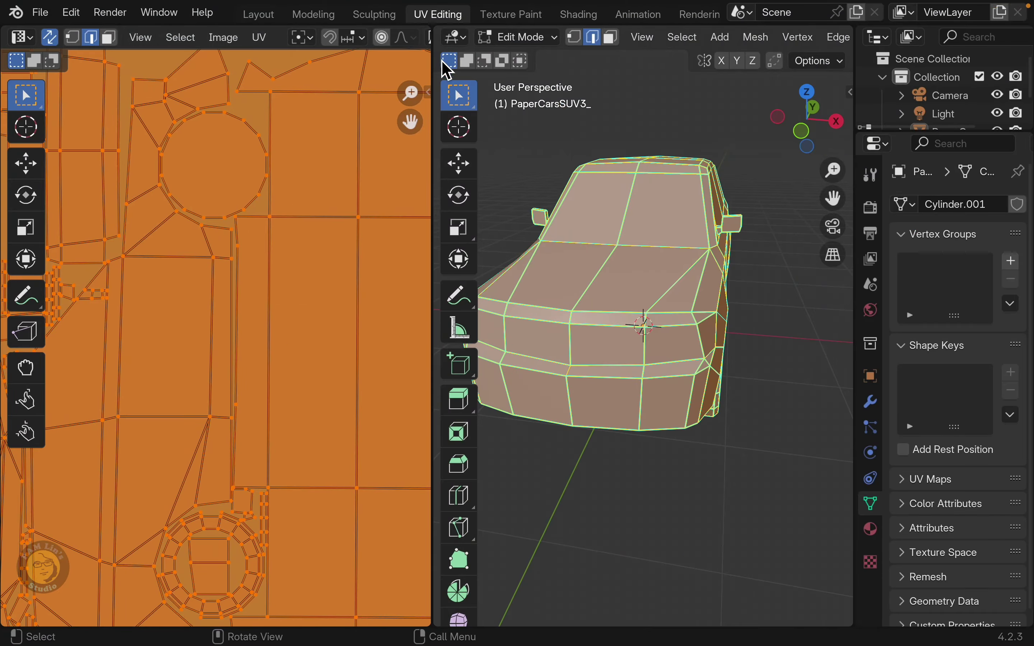
click(593, 20)
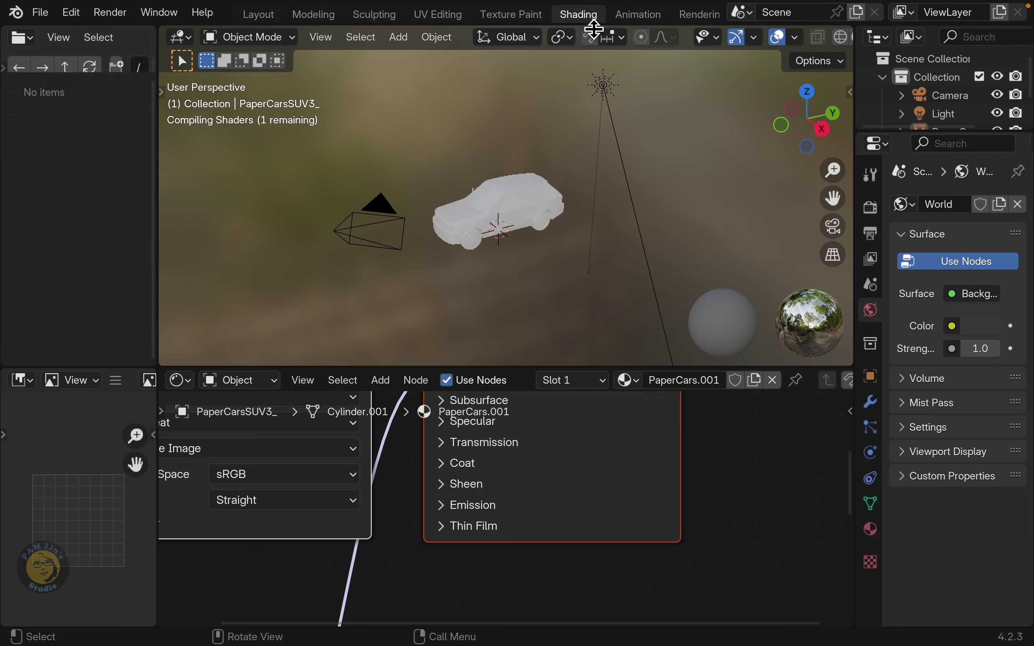
- Rearrange the car material's nodes, moving the image texture node and bringing the Normal Map node up closer to it
scroll(418, 474, down, 8)
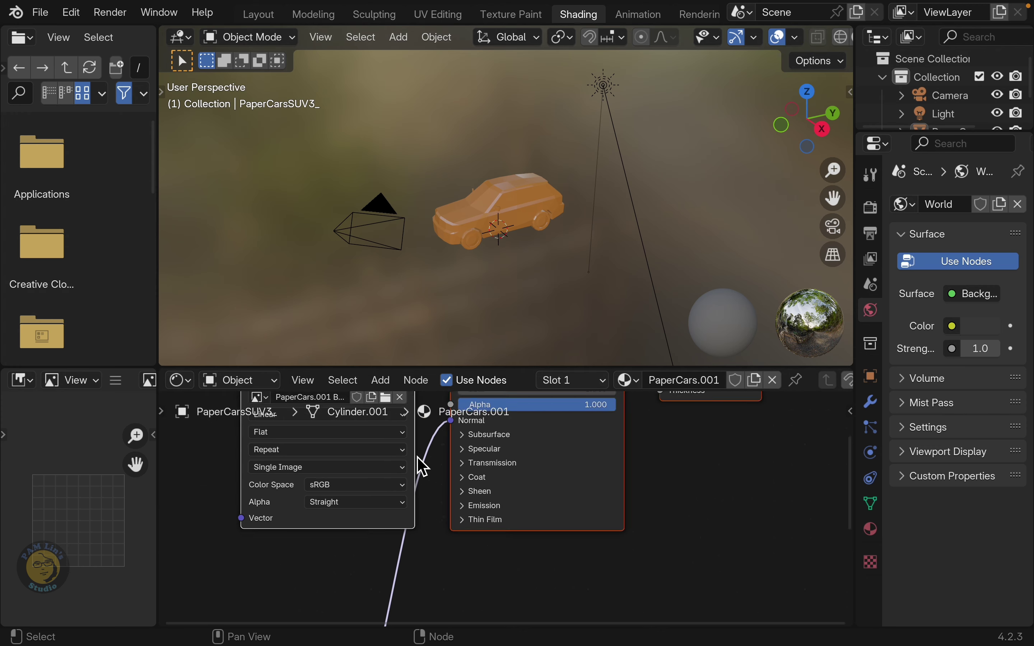
drag(458, 467, 452, 455)
key(g)
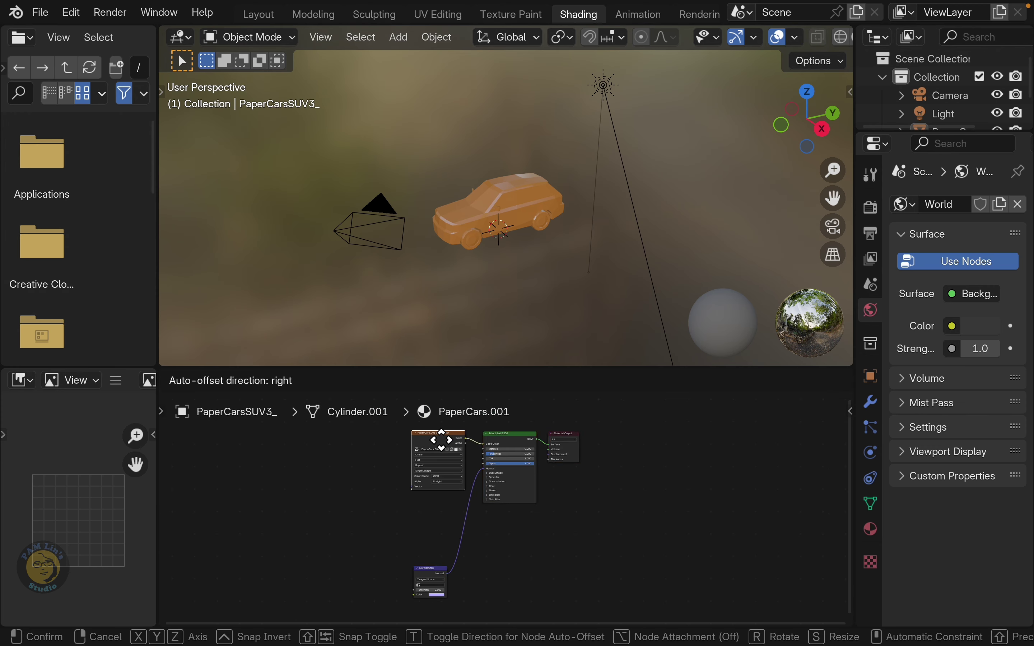
click(437, 436)
drag(434, 579, 447, 518)
- Load _car_texture.png into the image texture node that feeds the Base Color, and inspect the hood on the car
scroll(473, 568, up, 5)
middle_drag(416, 490, 564, 624)
click(512, 481)
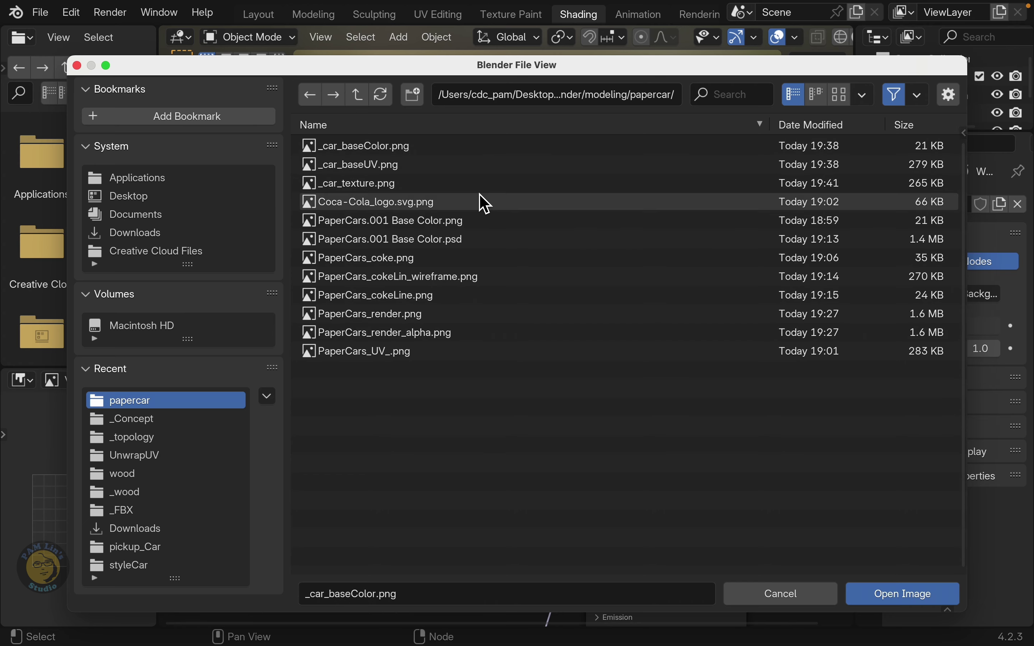
click(369, 187)
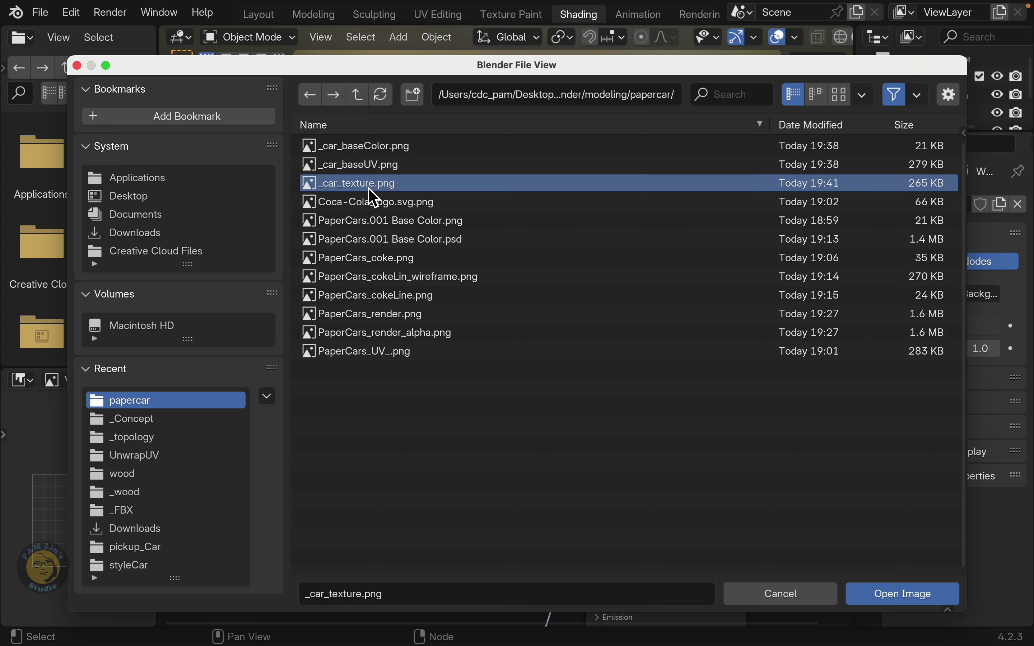
click(905, 597)
middle_drag(458, 265, 513, 298)
scroll(519, 277, down, 3)
scroll(519, 283, up, 6)
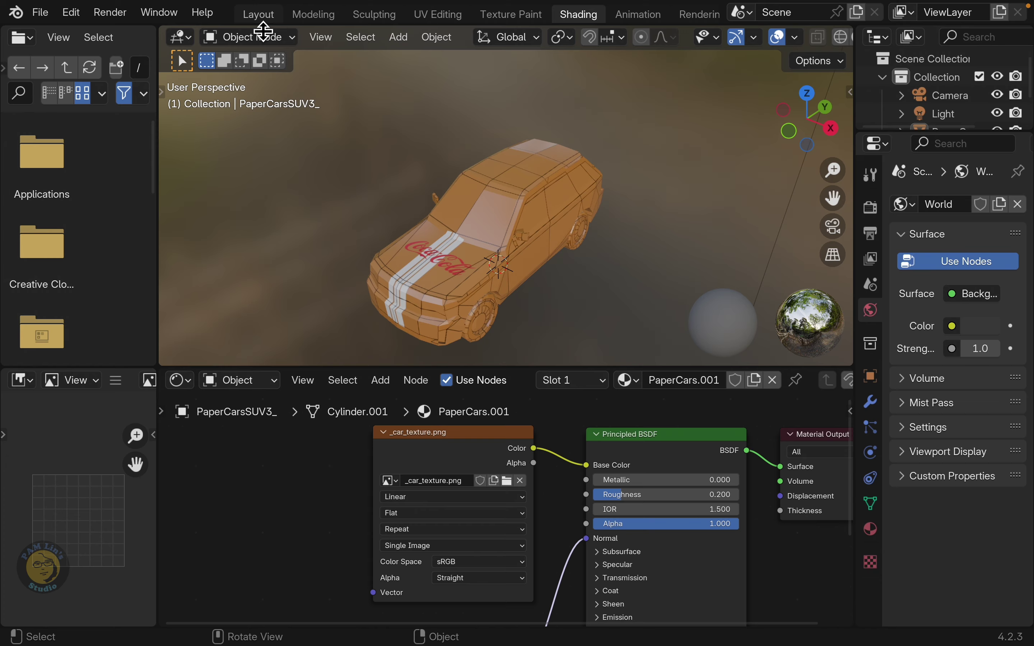
- Render a still image of the car from the Layout workspace to check the texture, and close the render window
click(261, 17)
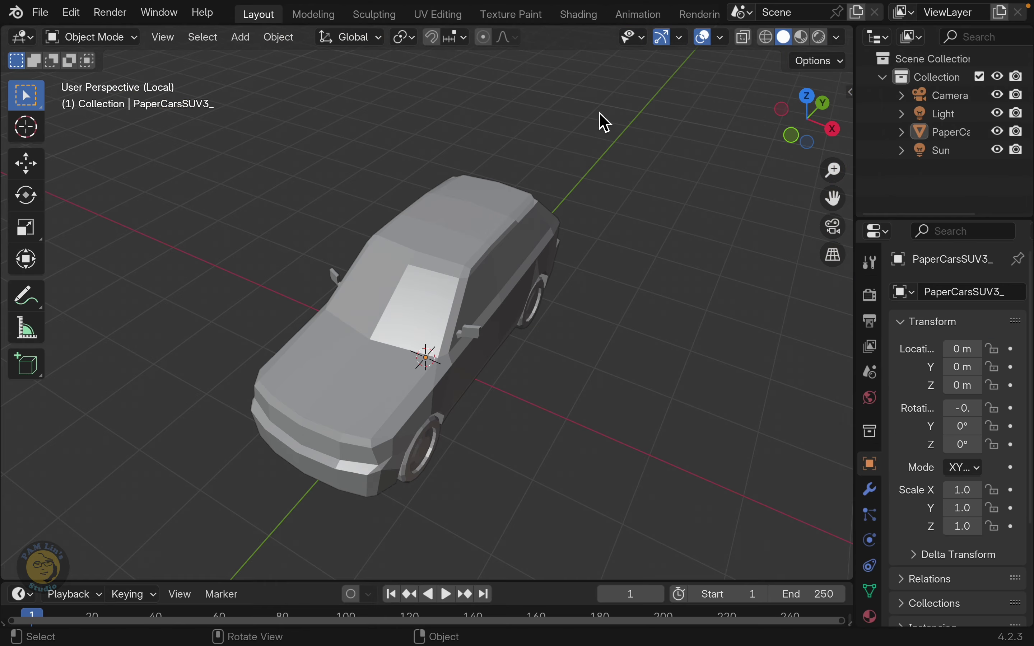
click(112, 14)
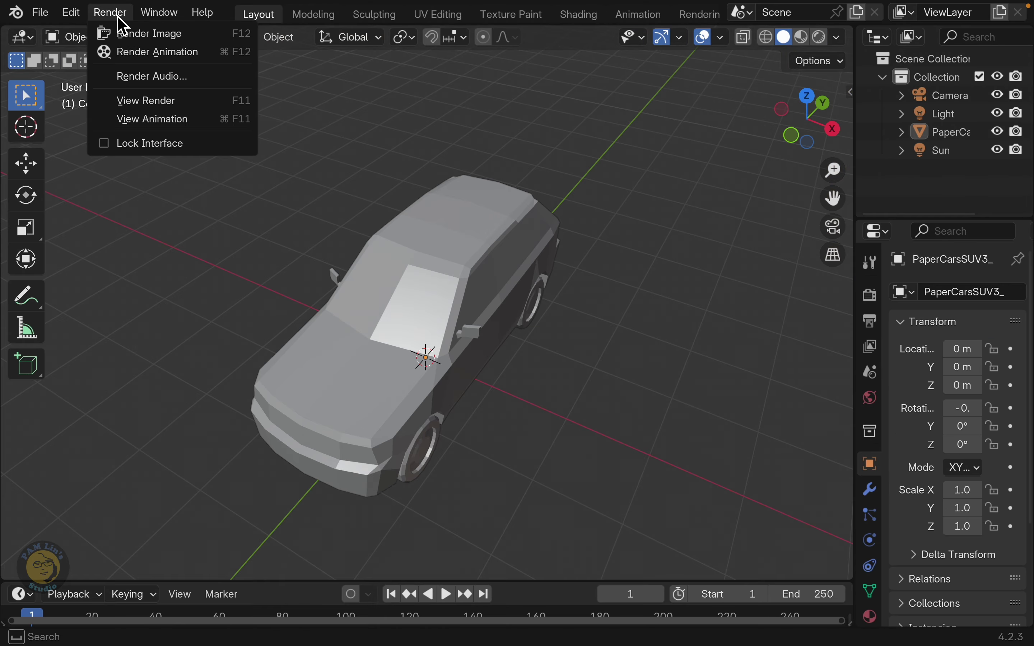
click(138, 34)
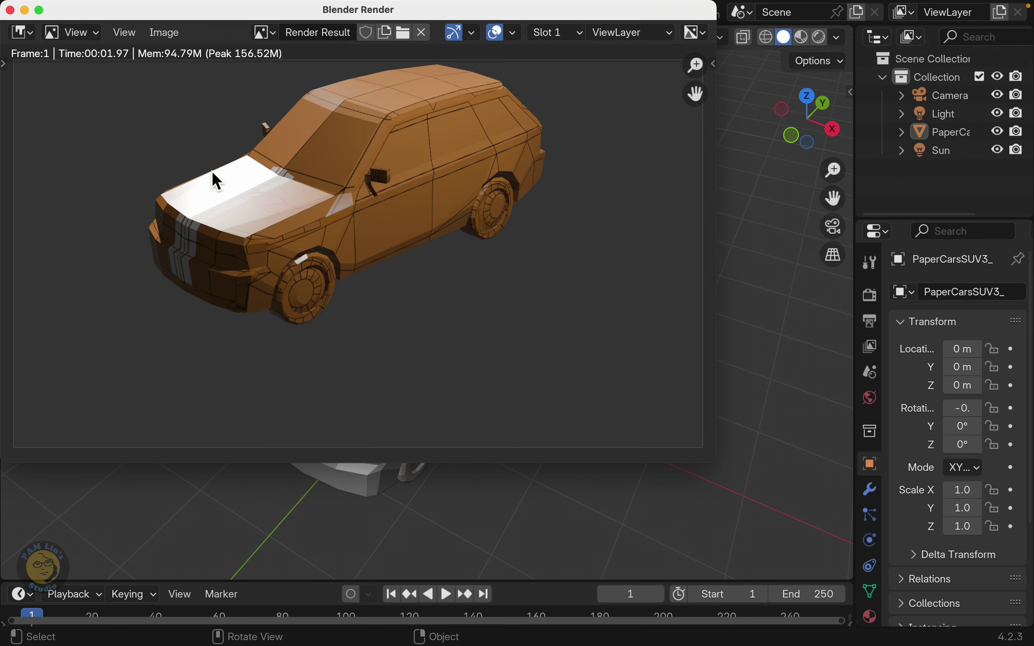
click(9, 10)
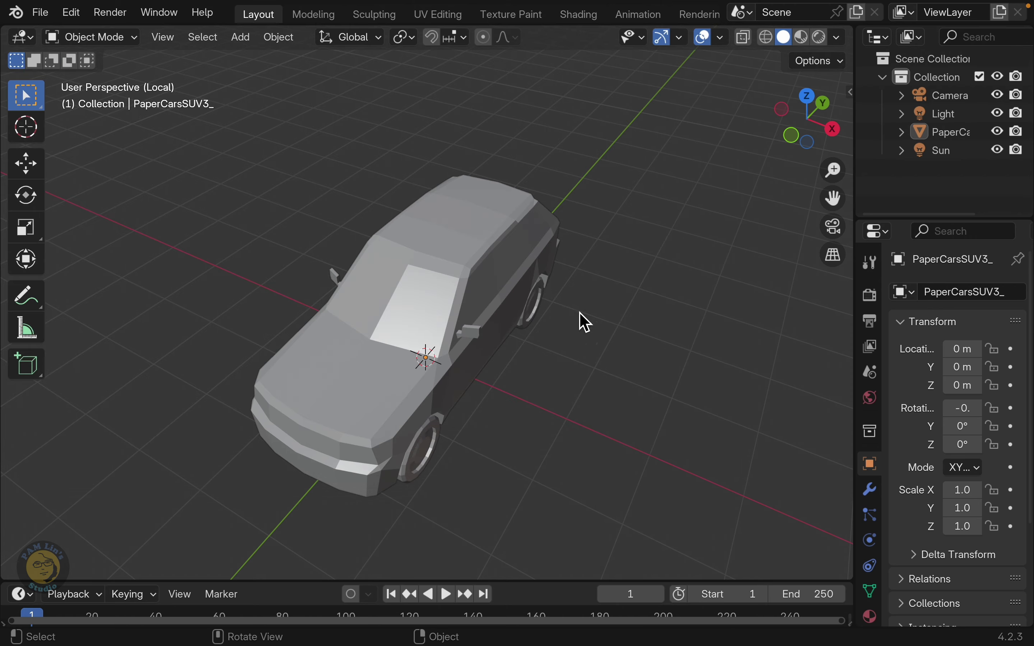
- Split the 3D viewport with one half showing the camera view, and align the camera to a lower front three-quarter view of the car
middle_drag(475, 337, 456, 287)
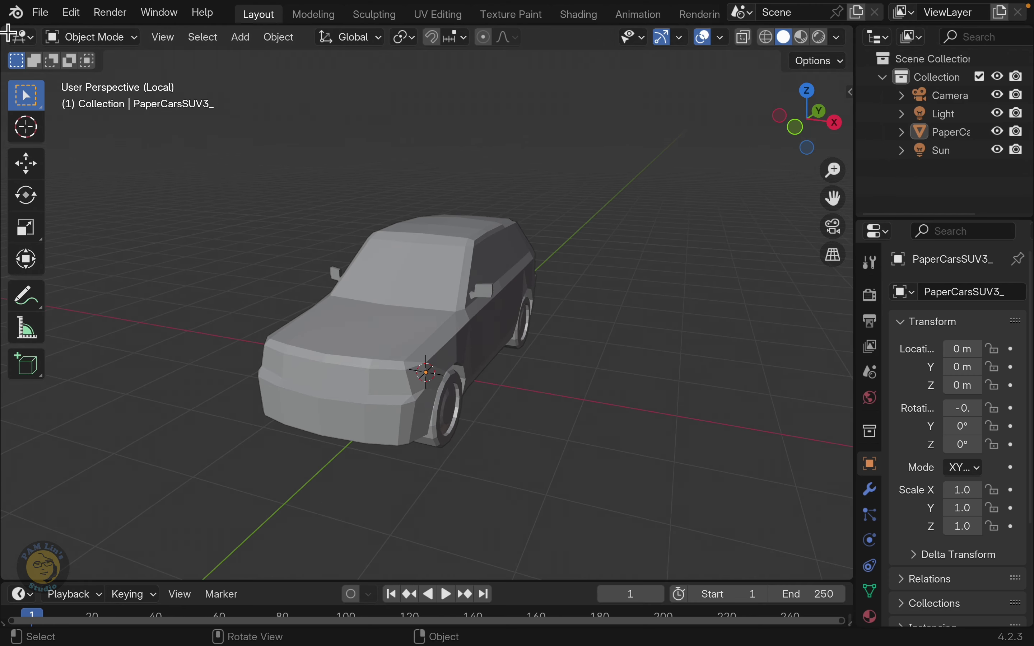
drag(7, 35, 295, 92)
click(273, 226)
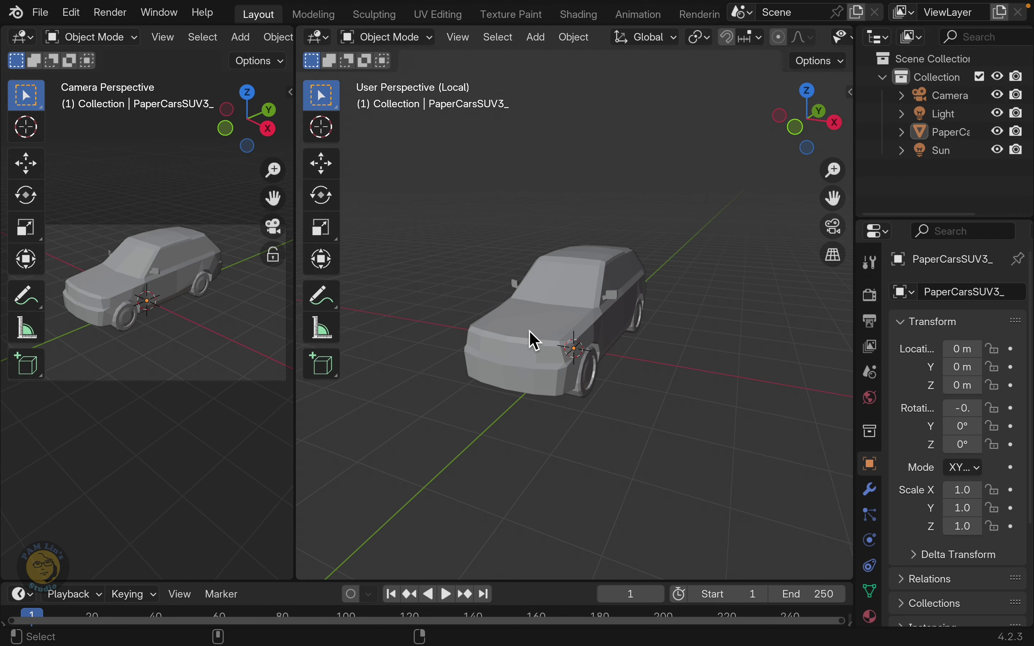
key(ctrl+alt+KP_0)
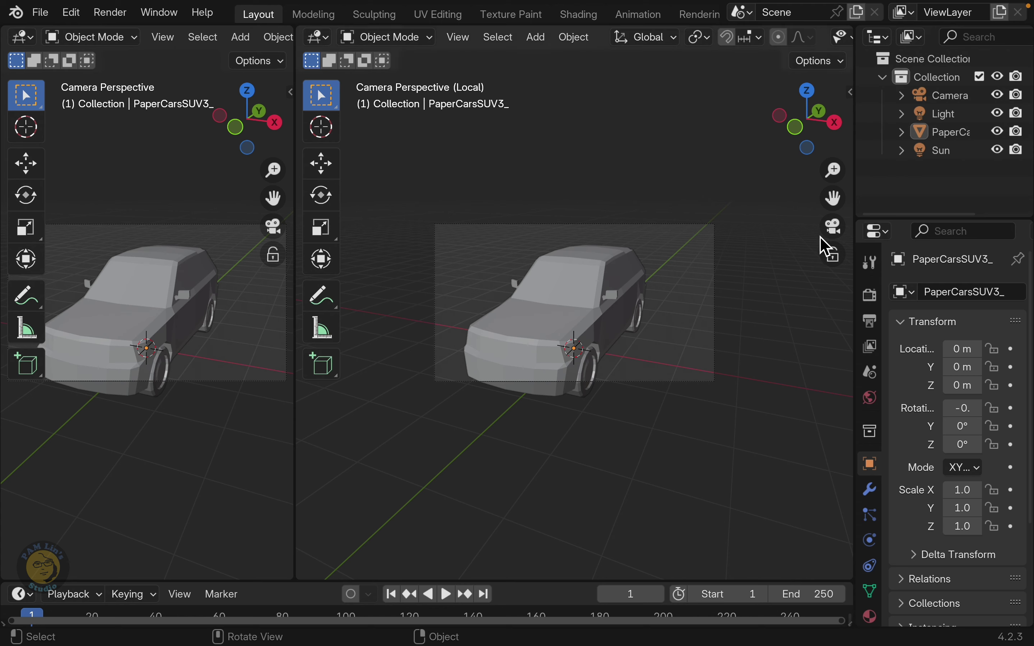
- Lock the camera to the view and reframe the whole car centrally inside the camera frame
key(n)
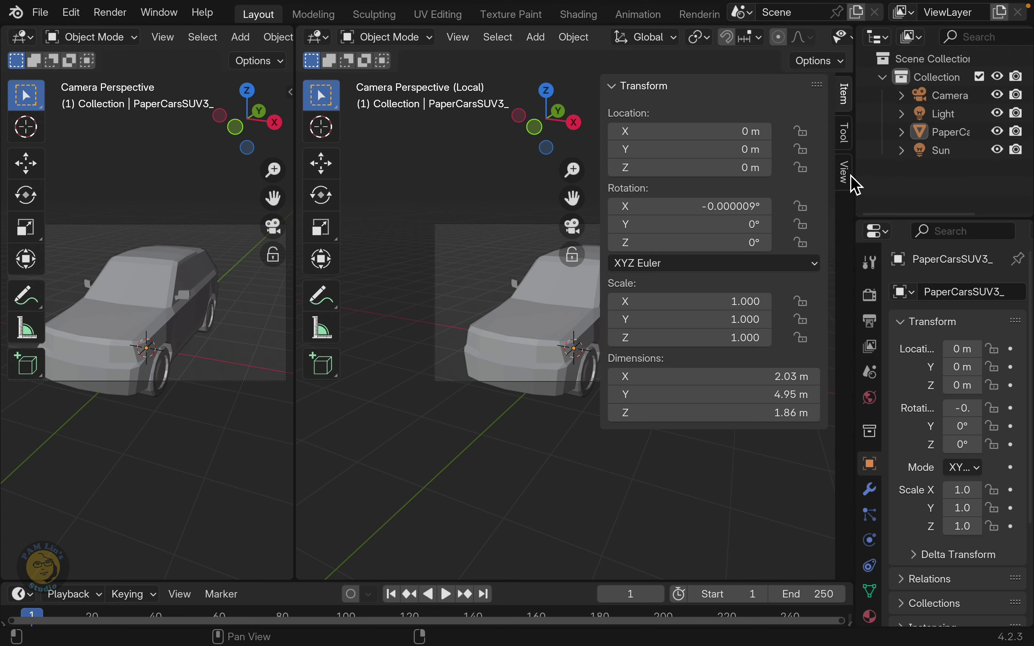
click(847, 187)
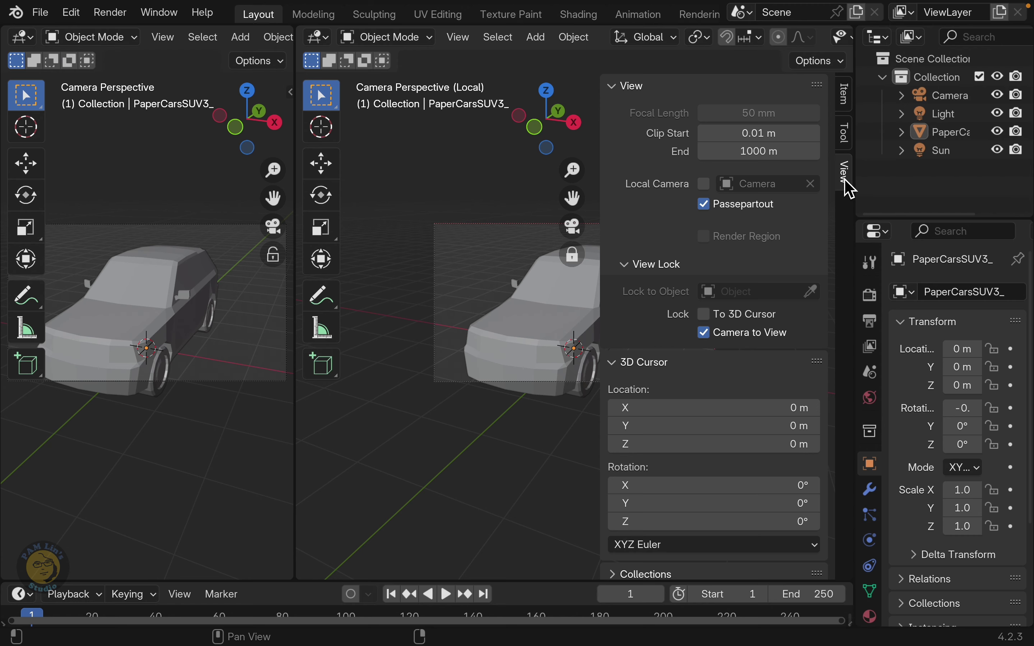
key(n)
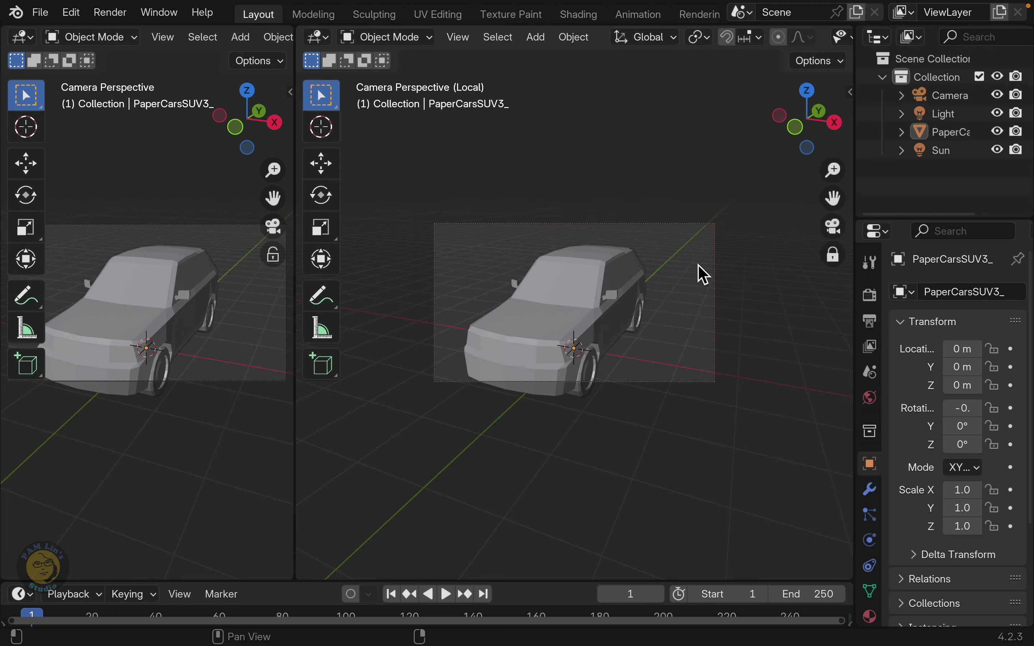
shift+middle_drag(578, 296, 596, 272)
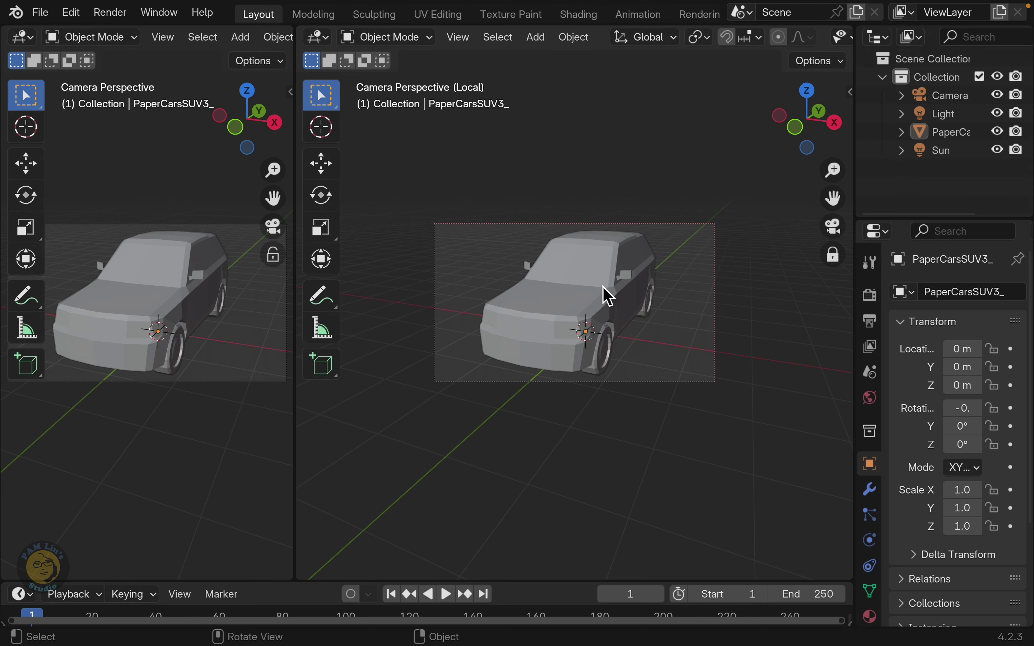
scroll(610, 297, down, 2)
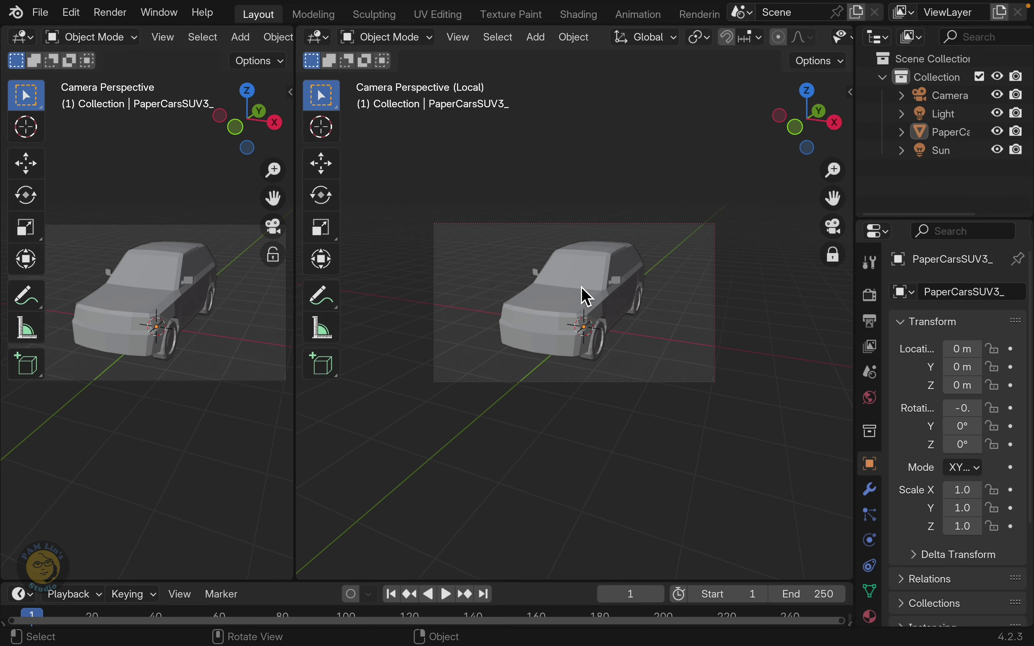
scroll(606, 312, up, 2)
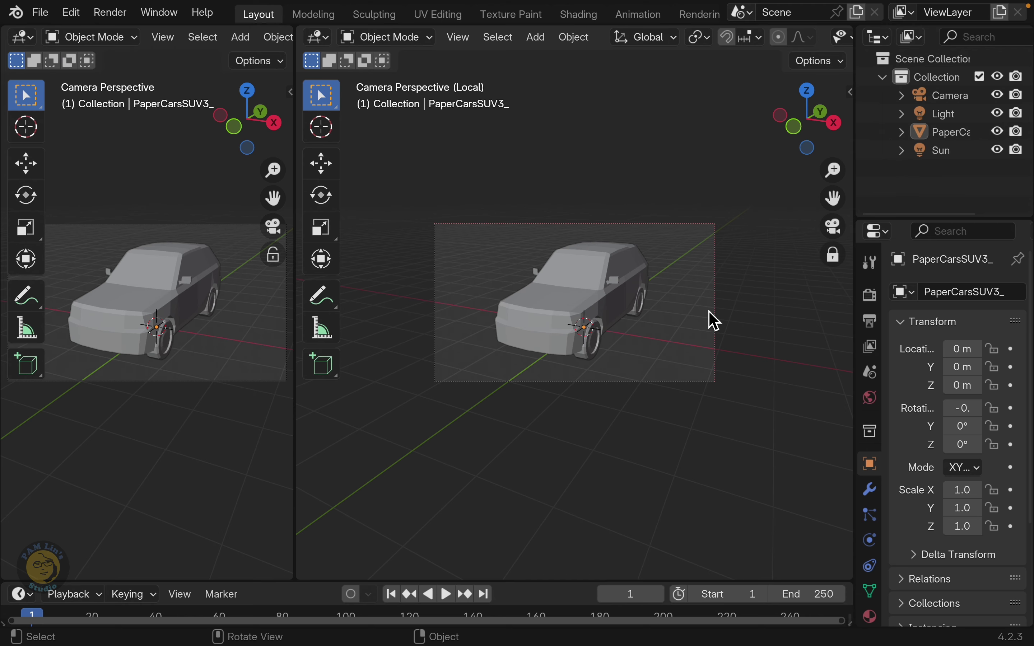
- Turn off the Camera to View lock and return the larger viewport to a free perspective view
key(n)
click(718, 332)
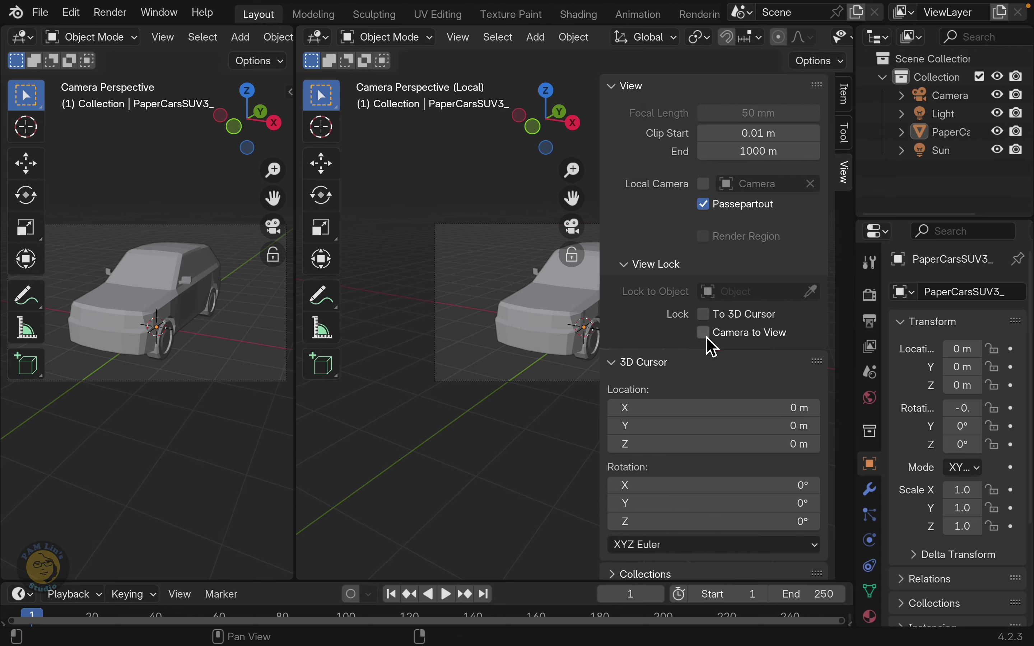
middle_drag(483, 304, 575, 293)
key(n)
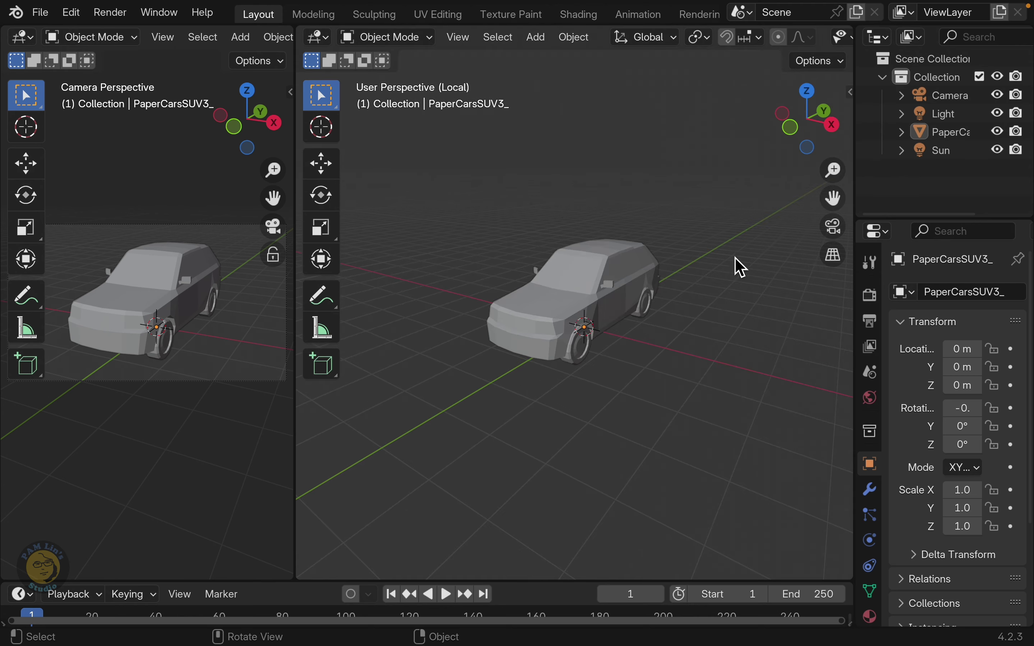
- Select the Light object and take the larger viewport out of local view to show the whole scene
middle_drag(654, 250, 680, 266)
scroll(681, 265, up, 2)
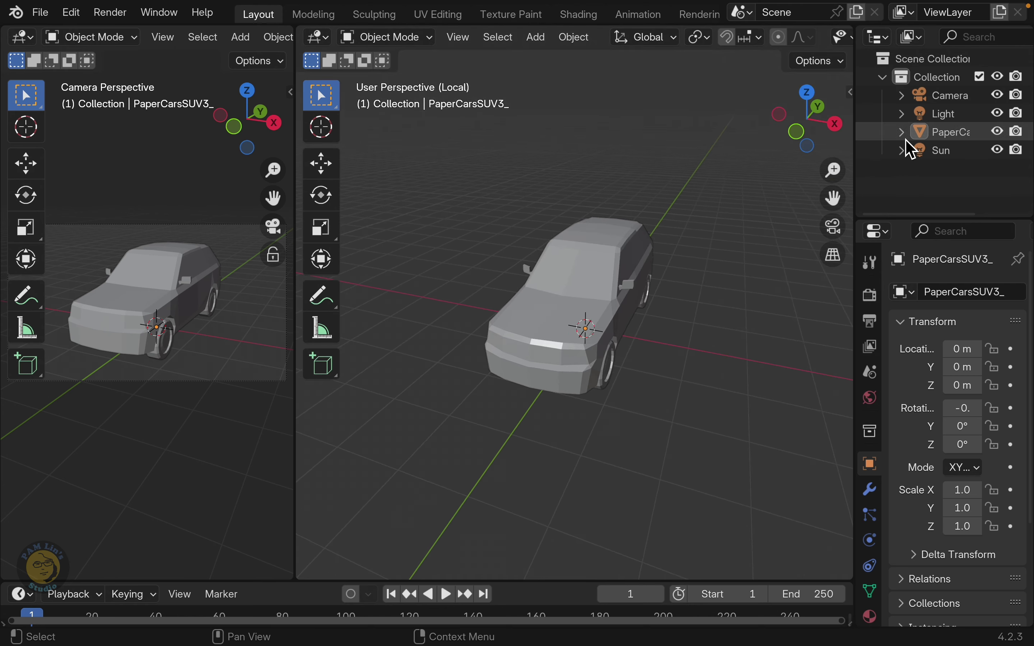
click(943, 114)
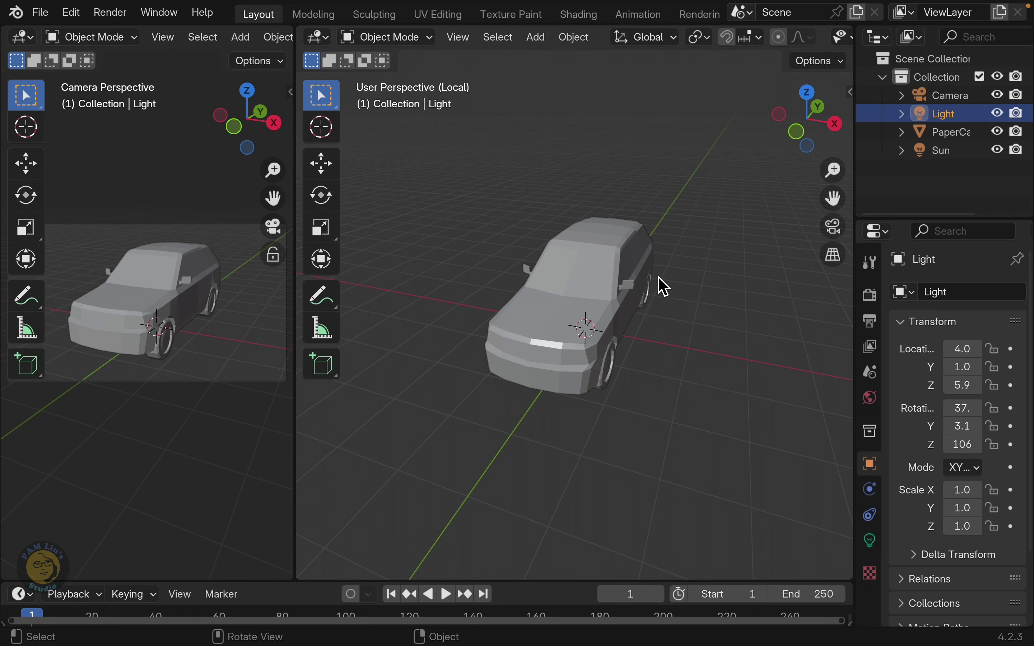
key(KP_Divide)
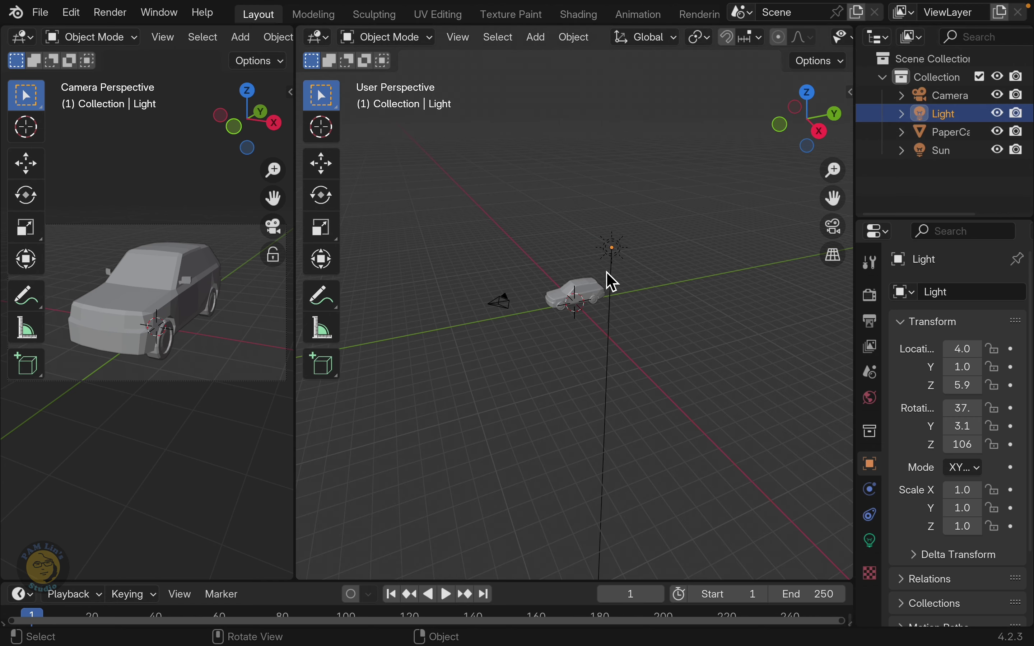
- Move the Light in the top view to the front of the car near the camera, at about X 1.8 m, Y -4 m
key(grave)
key(KP_8)
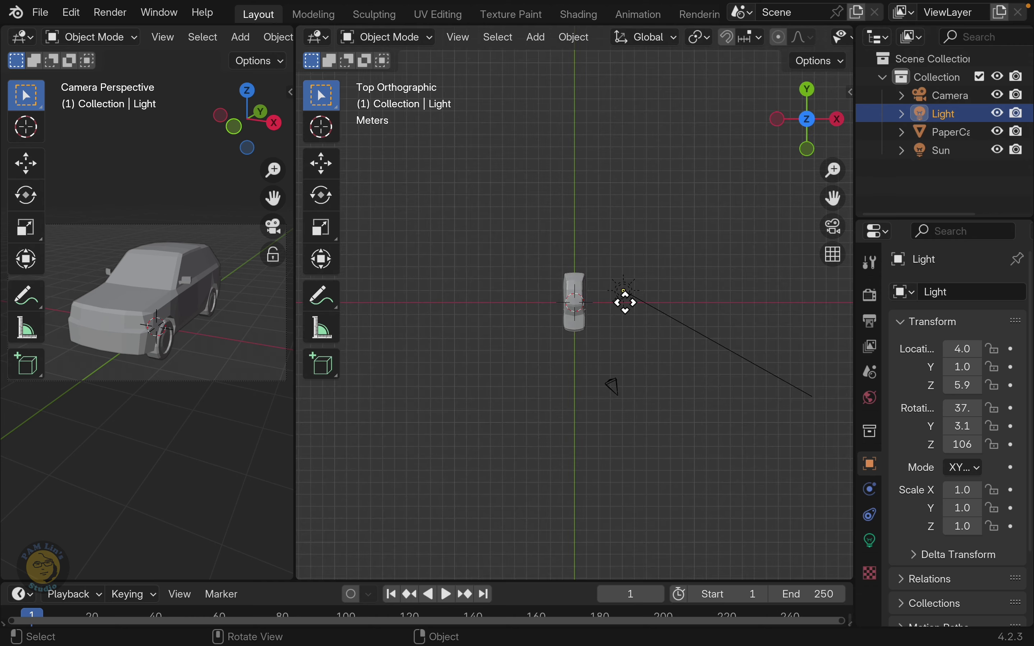
key(g)
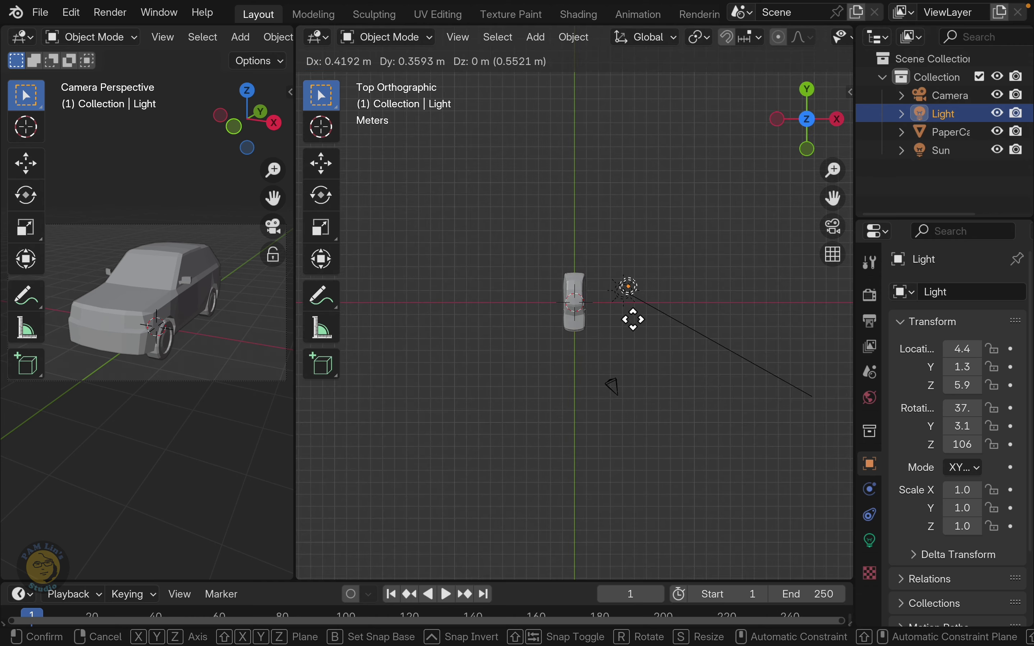
click(605, 380)
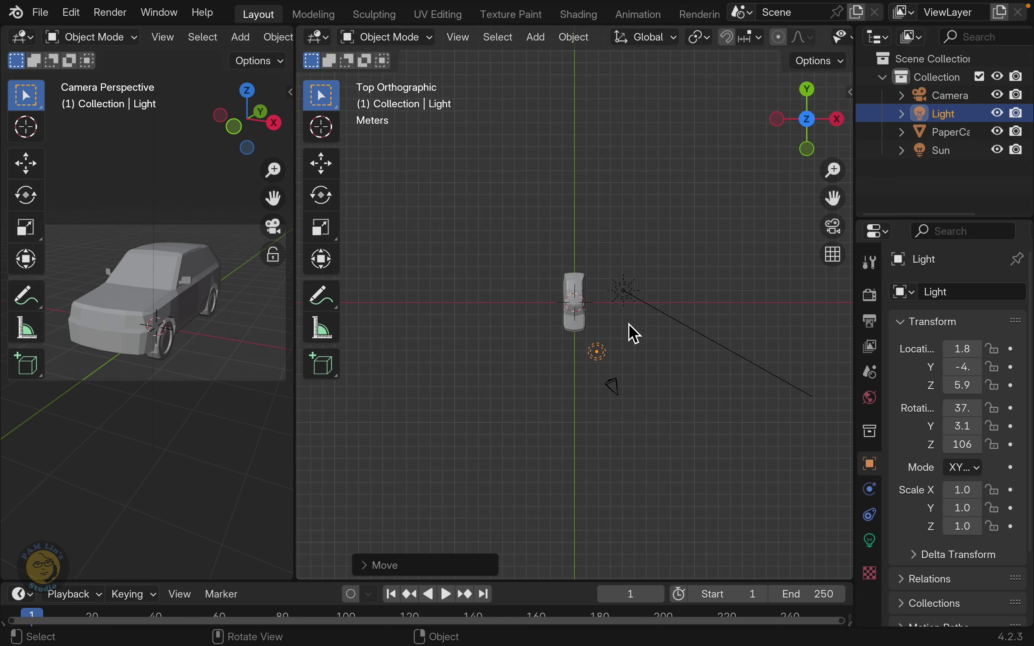
middle_drag(622, 250, 541, 105)
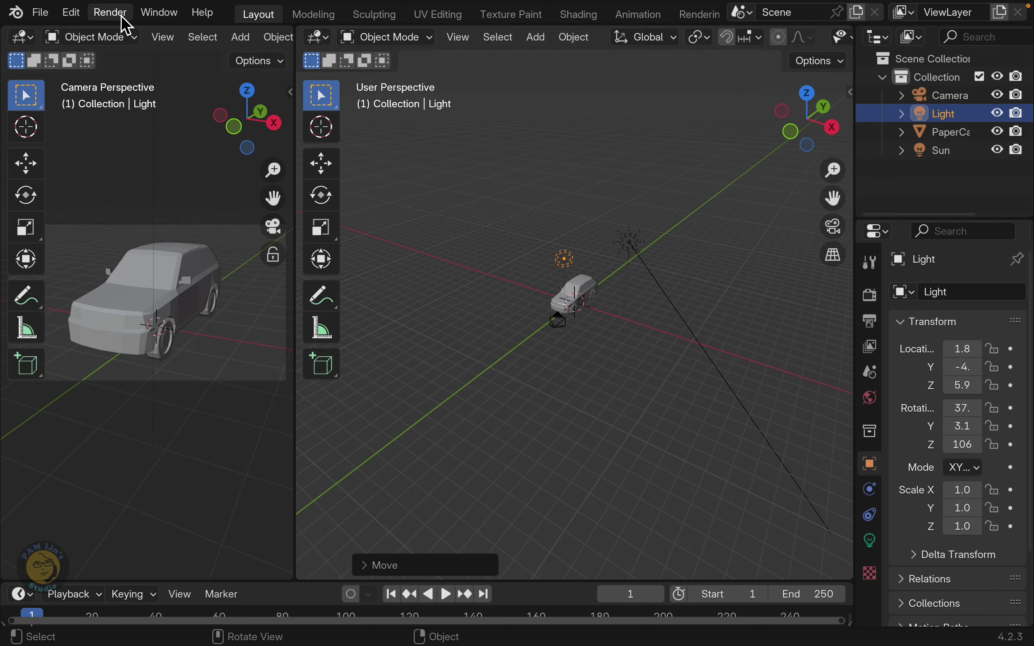
- Enable the transparent film background in the scene's render settings and start rendering a still image of the car
click(877, 297)
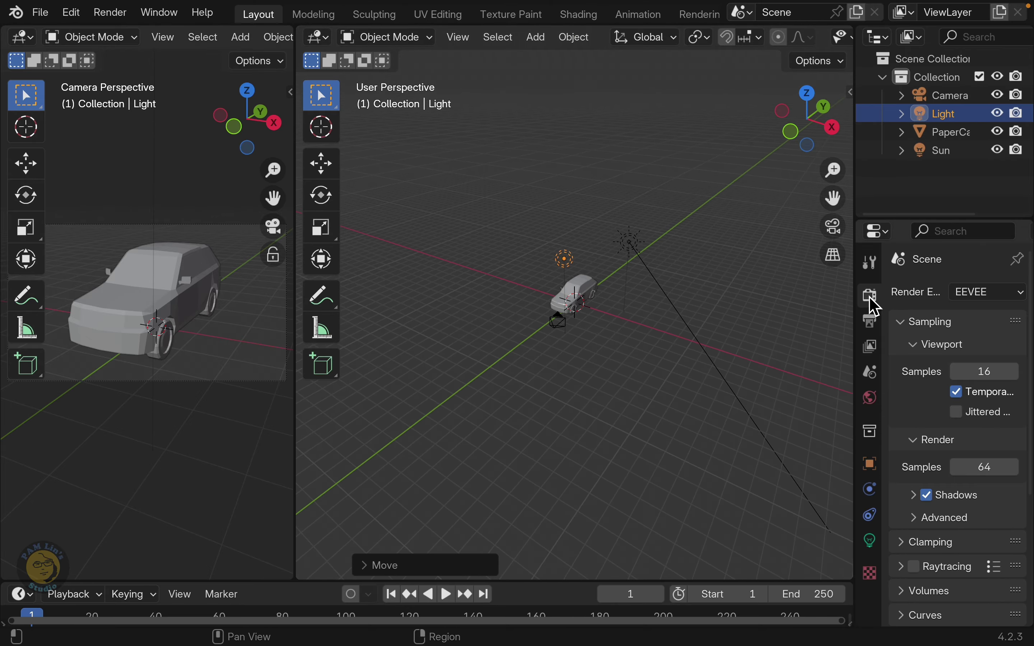
drag(864, 302, 785, 294)
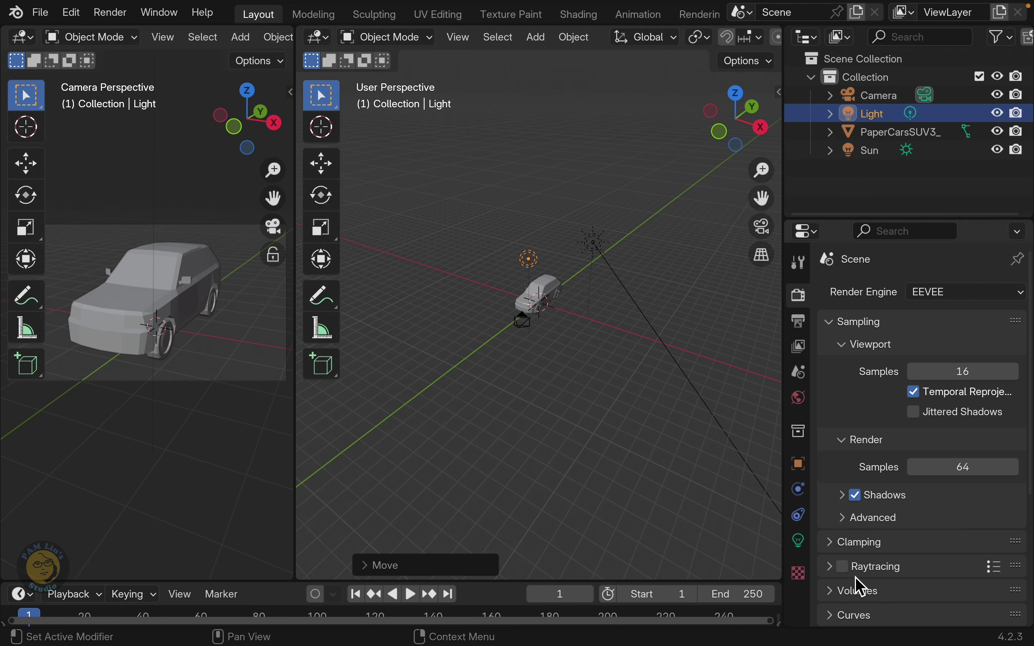
scroll(863, 588, down, 10)
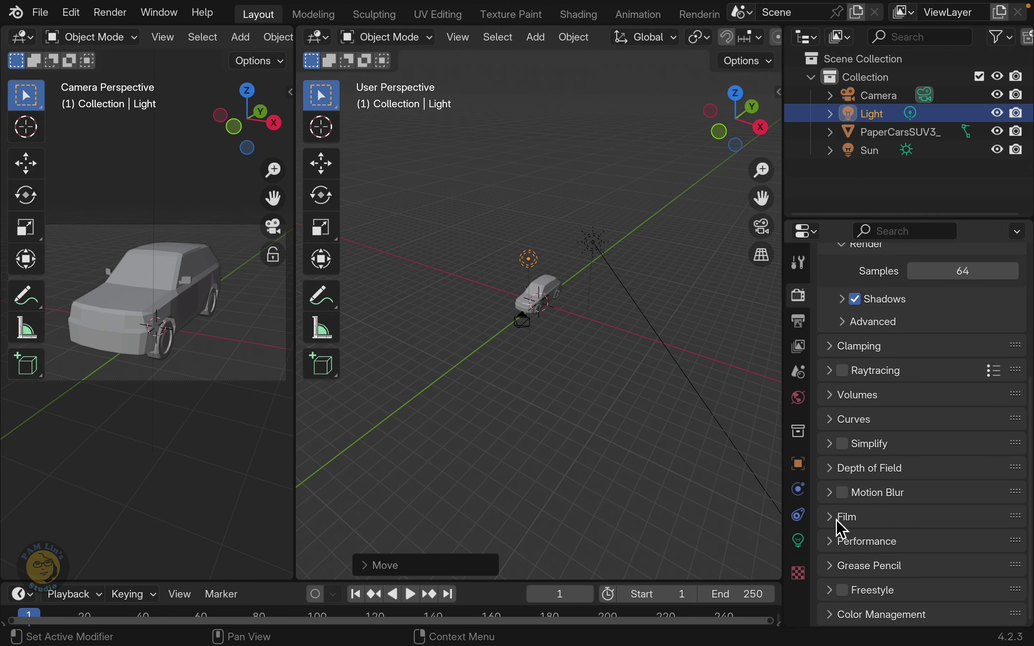
click(844, 517)
click(907, 565)
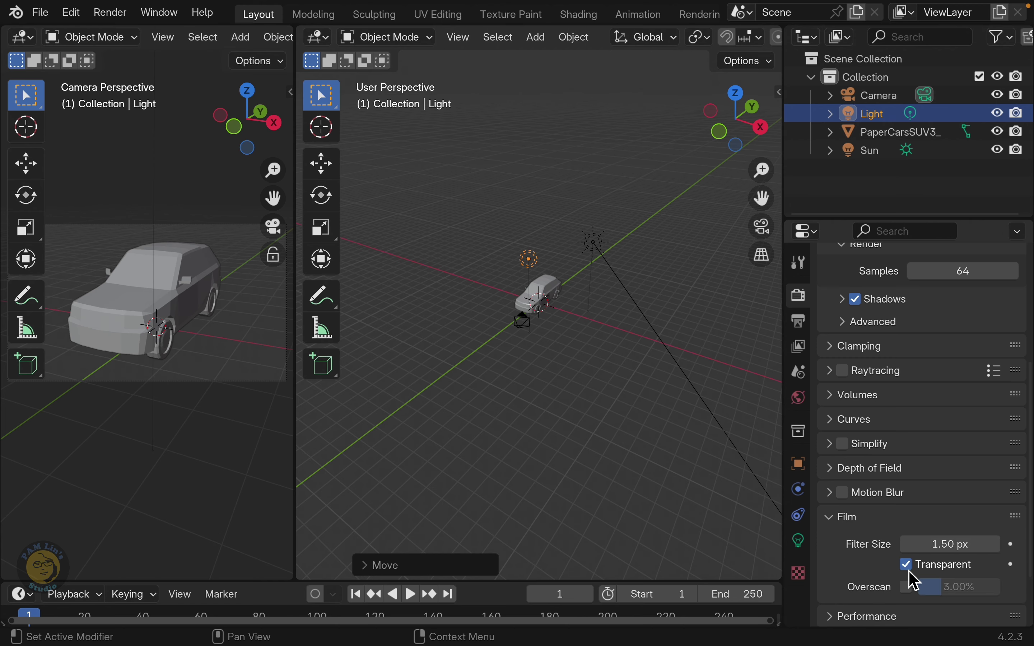
click(107, 13)
click(111, 33)
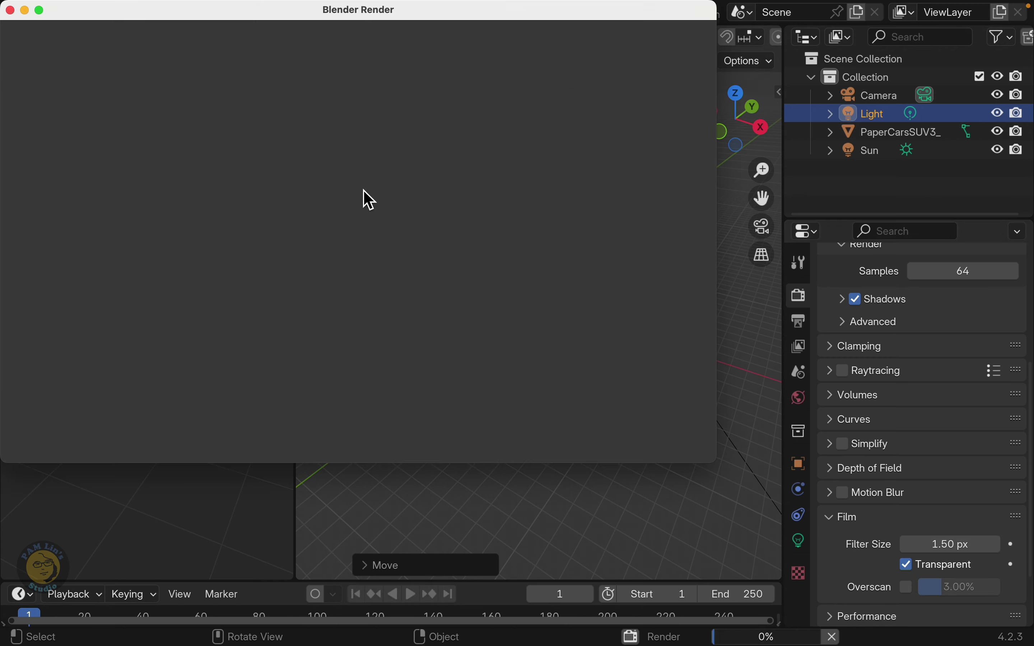